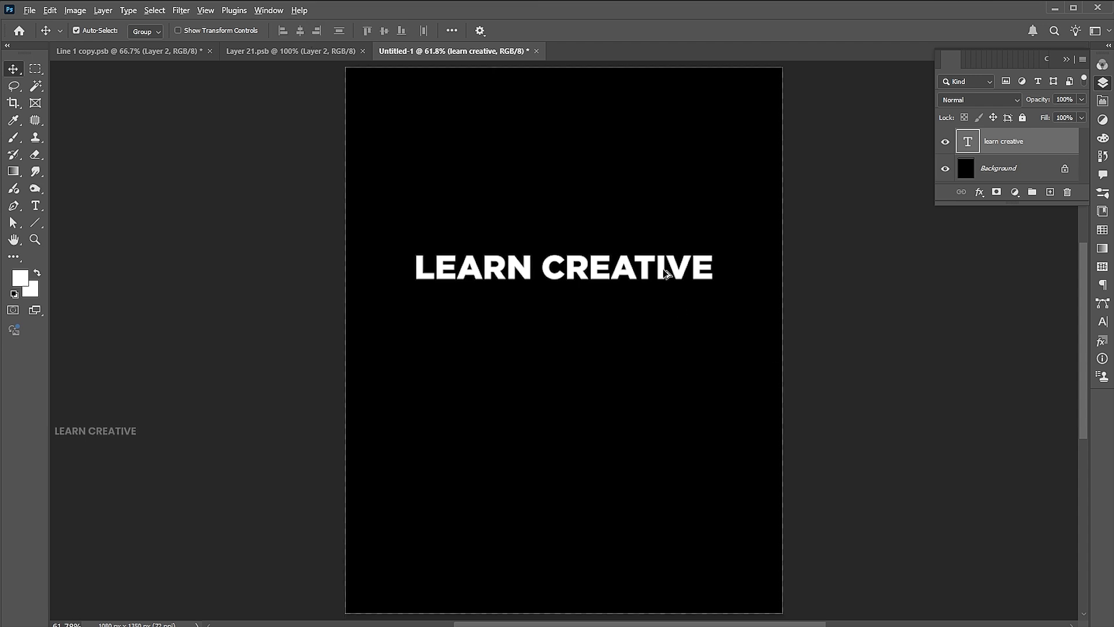
# Duplicate the LEARN CREATIVE headline directly below itself and replace the copy's text with ADOBE ILLUSTRATOR on two lines.
pyautogui.moveTo(657, 276); pyautogui.dragTo(666, 330)
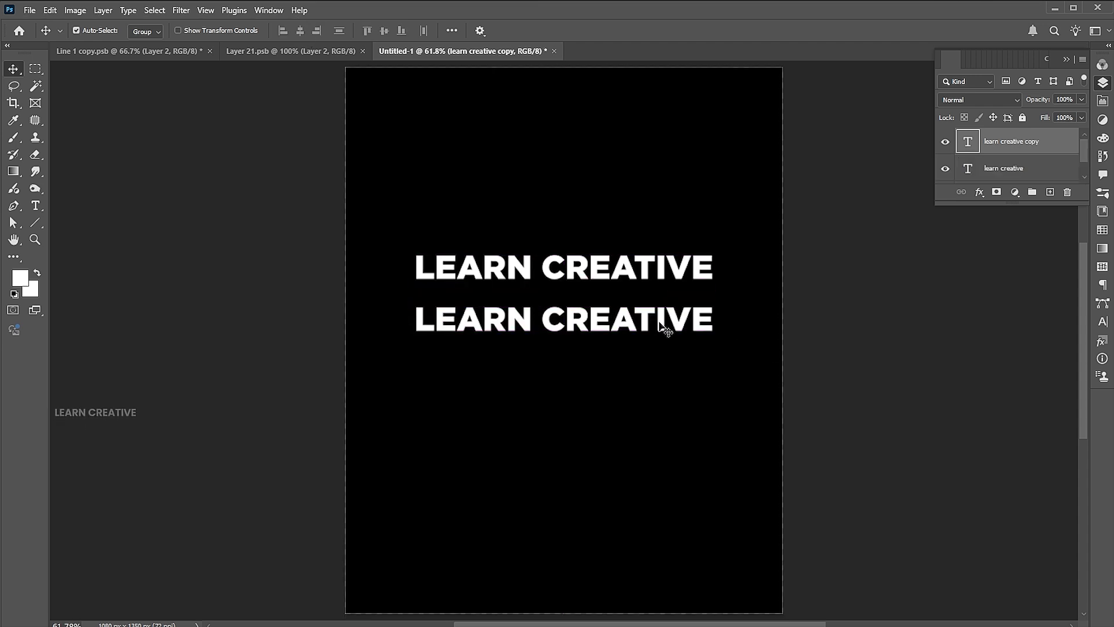
pyautogui.doubleClick(661, 327)
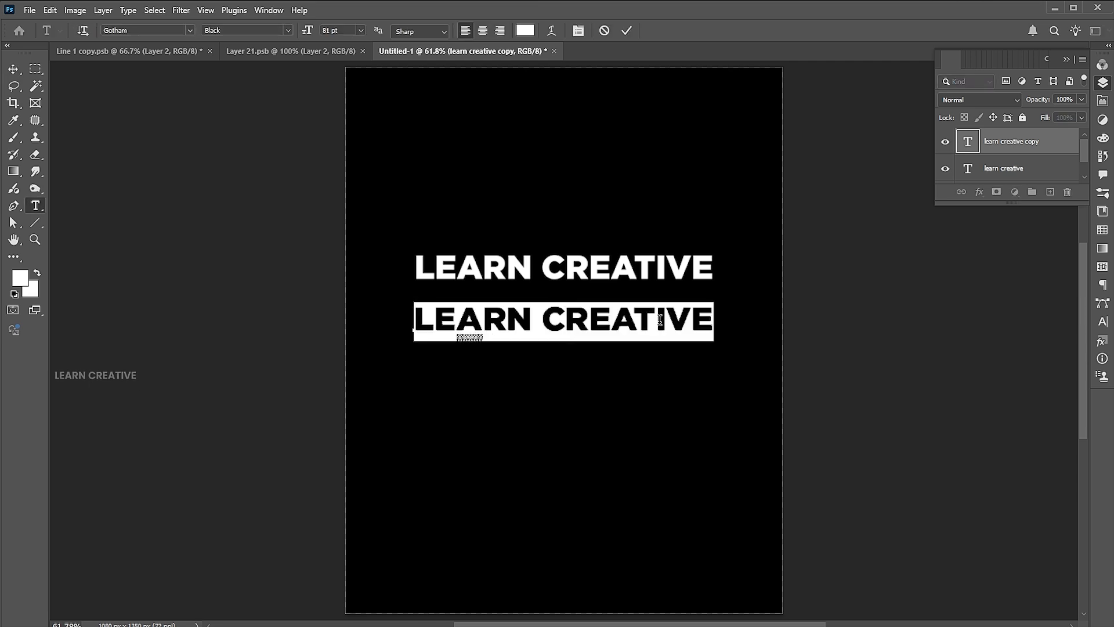
pyautogui.write('ADOBE')
pyautogui.press('Return')
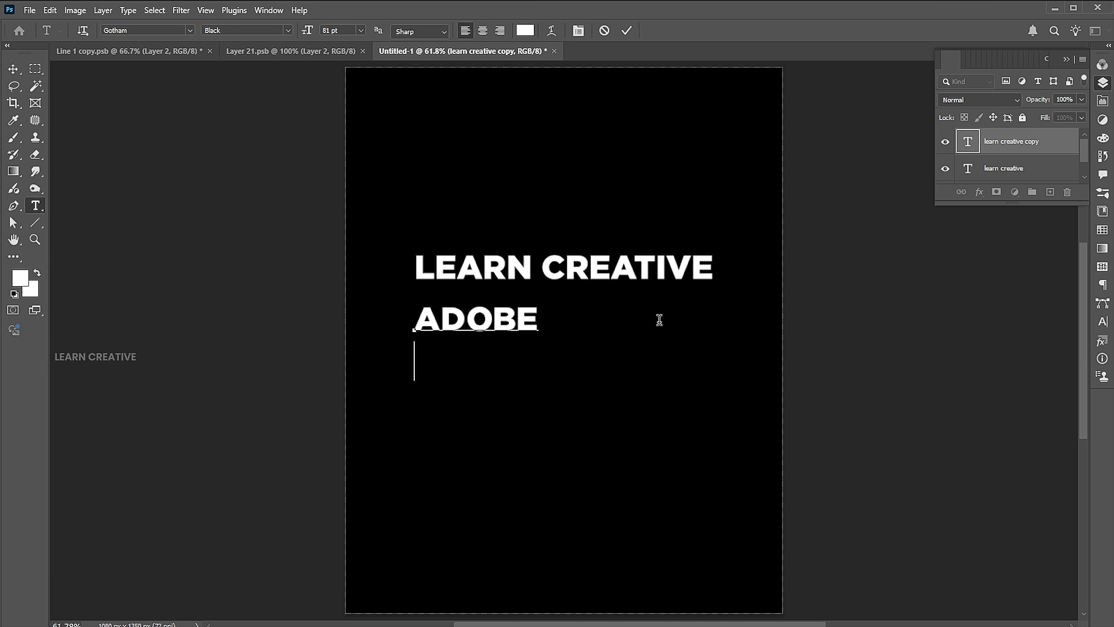
pyautogui.write('ILLU')
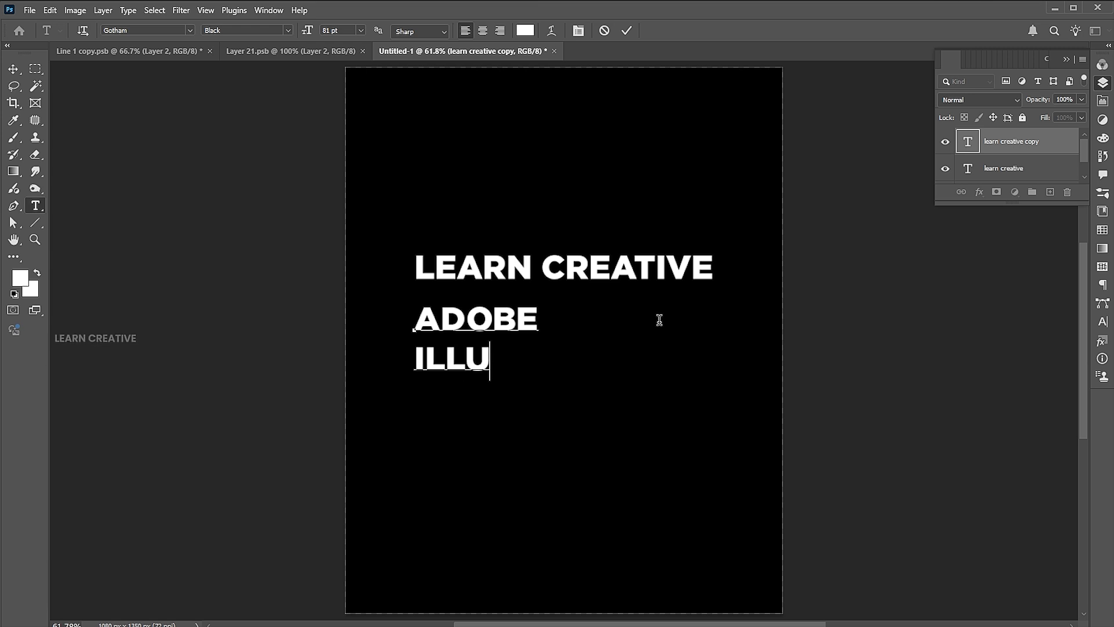
pyautogui.write('STRATOR')
# Set the whole ADOBE ILLUSTRATOR text to the Gotham Light font style.
pyautogui.press('ctrl')
pyautogui.hotkey('ctrl', 'a')
pyautogui.click(288, 30)
pyautogui.click(290, 85)
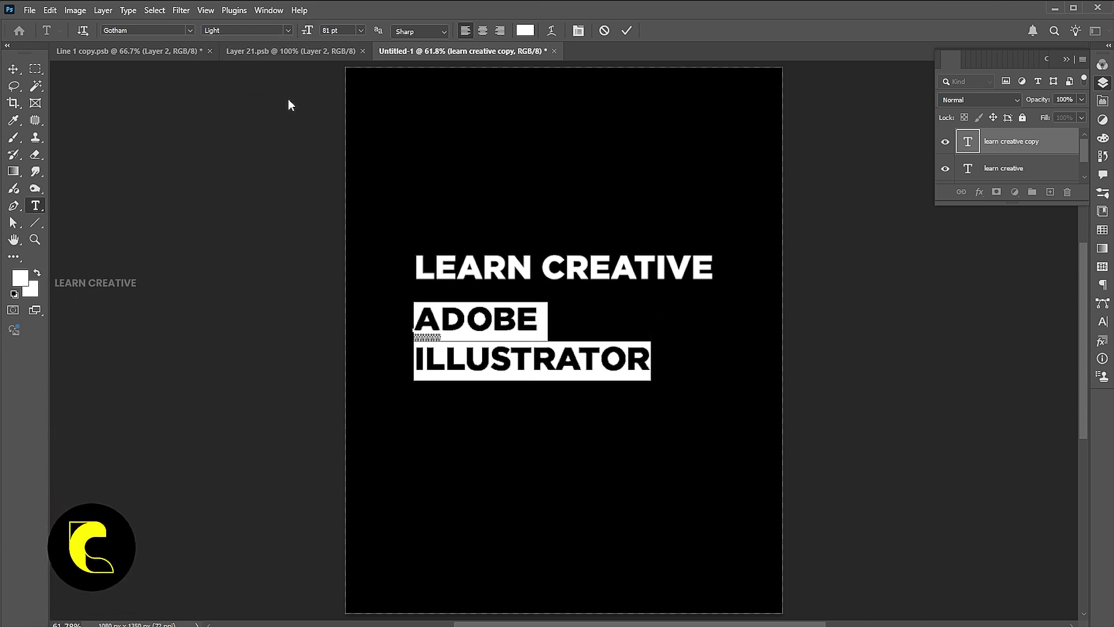
pyautogui.hotkey('ctrl', 'Return')
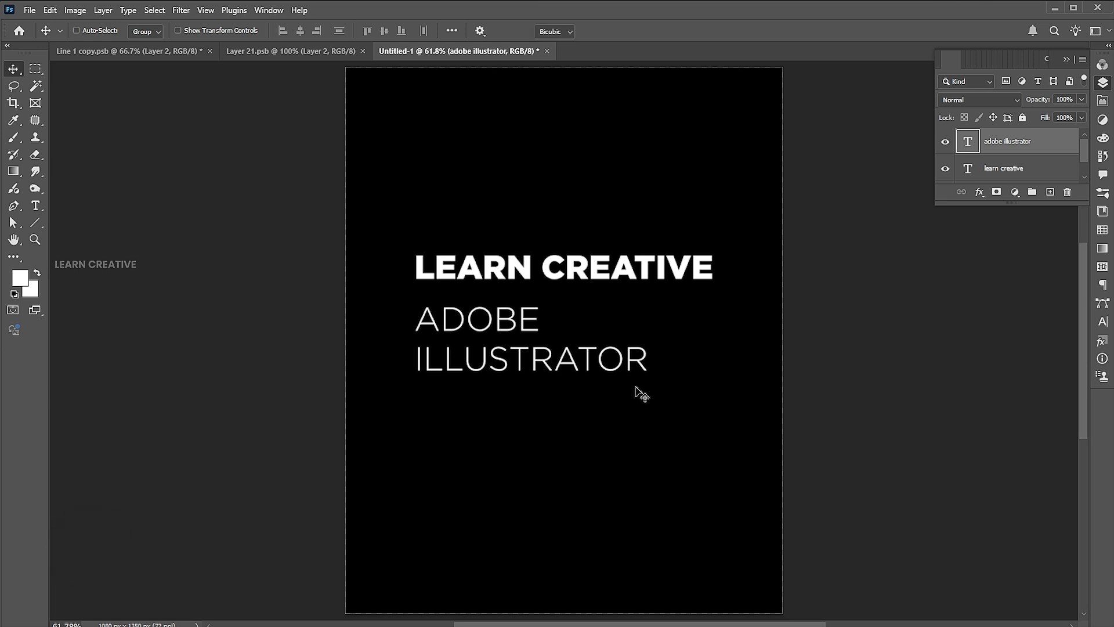
# Scale the ADOBE ILLUSTRATOR text down to a small label and place it just beneath the headline.
pyautogui.hotkey('ctrl', 't')
pyautogui.moveTo(647, 377); pyautogui.dragTo(577, 316)
pyautogui.press('Return')
pyautogui.press('z')
pyautogui.press('v')
pyautogui.moveTo(359, 334); pyautogui.dragTo(526, 301)
pyautogui.hotkey('ctrl', 't')
pyautogui.press('Return')
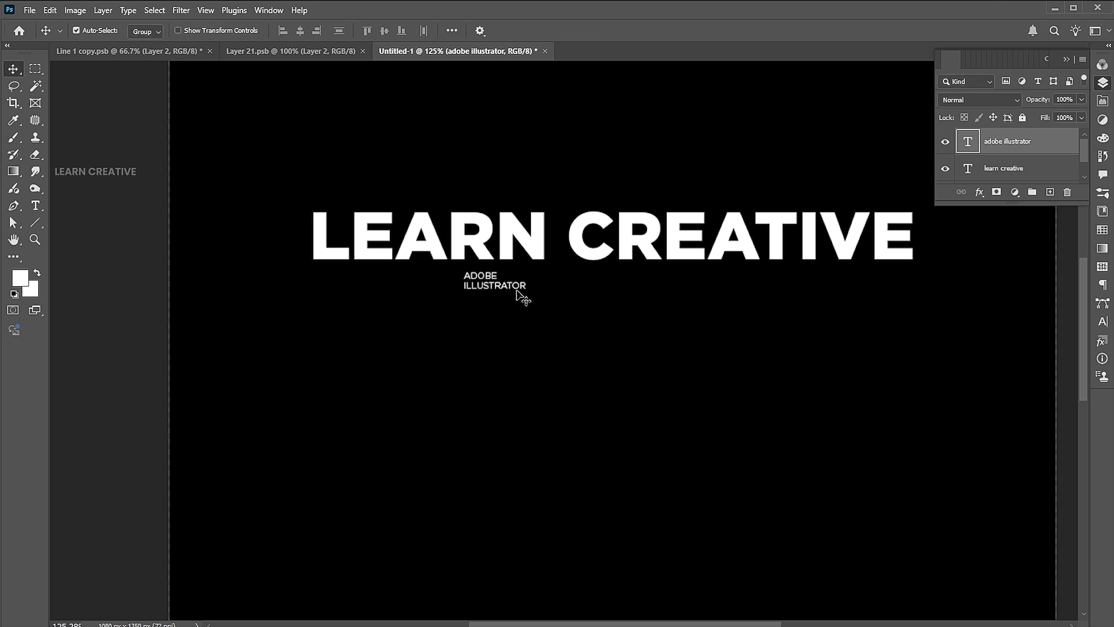
# Duplicate the small ADOBE ILLUSTRATOR label to its right and change the copy's second line to PHOTOSHOP.
pyautogui.moveTo(517, 293); pyautogui.dragTo(634, 284)
pyautogui.press('t')
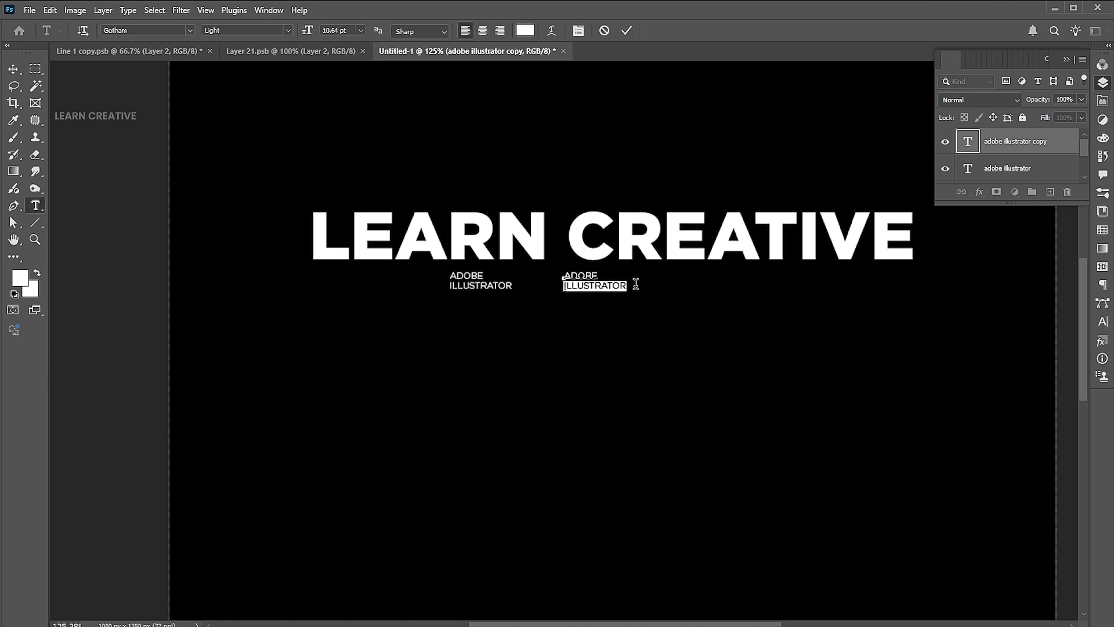
pyautogui.write('PHOTOSHOP')
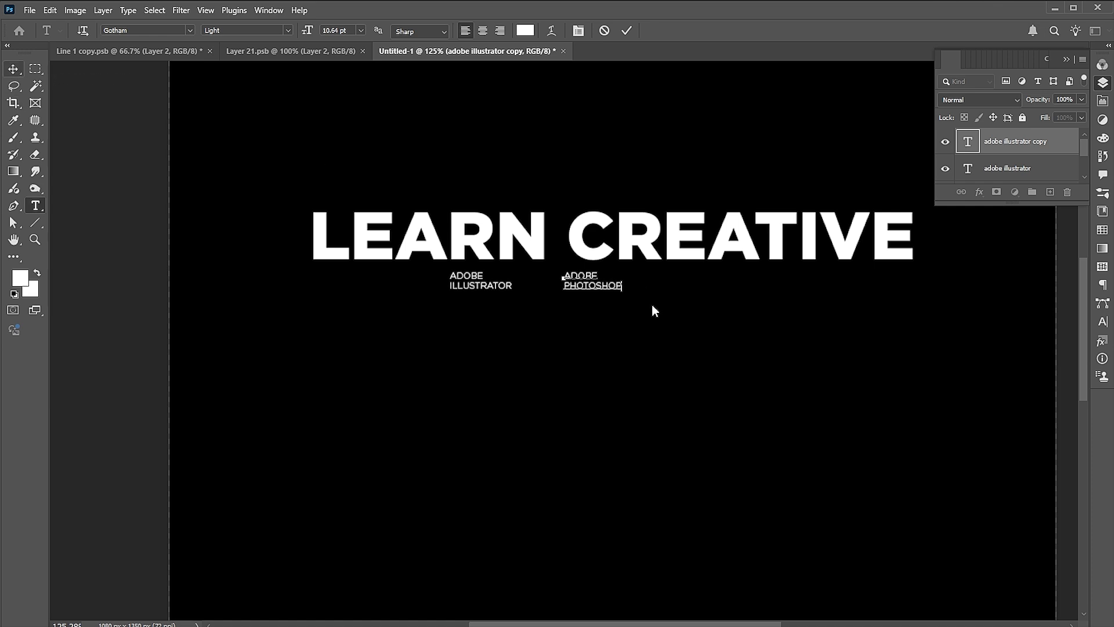
pyautogui.hotkey('ctrl', 'Return')
# Duplicate the ADOBE PHOTOSHOP label to its right and change the copy's second line to PREMIERE PRO.
pyautogui.press('v')
pyautogui.moveTo(616, 288); pyautogui.dragTo(703, 292)
pyautogui.press('t')
pyautogui.doubleClick(669, 285)
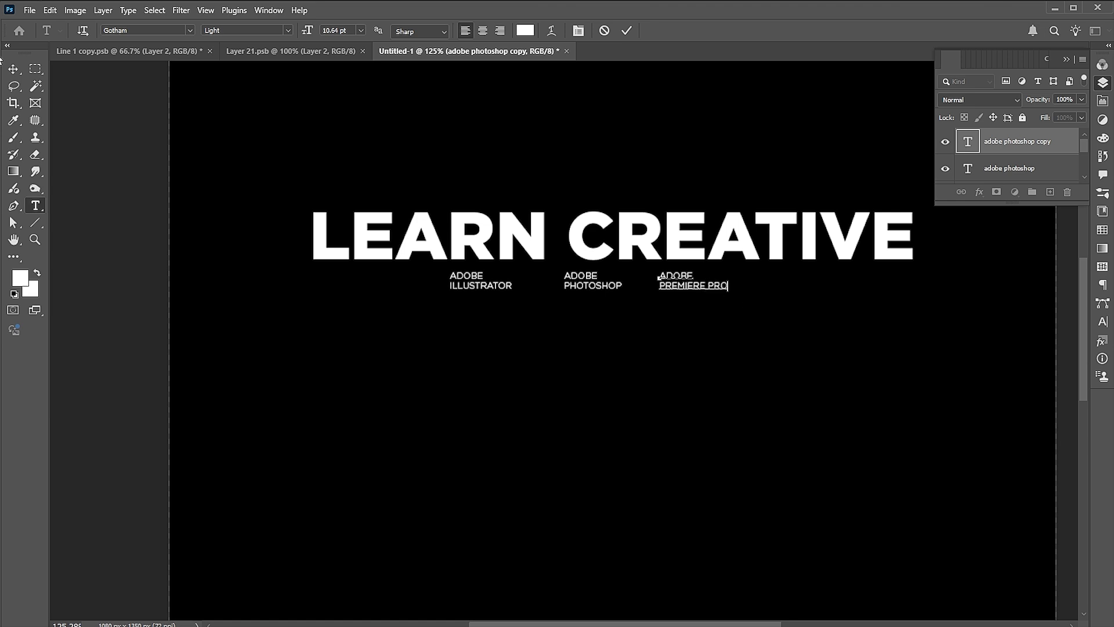
pyautogui.click(12, 72)
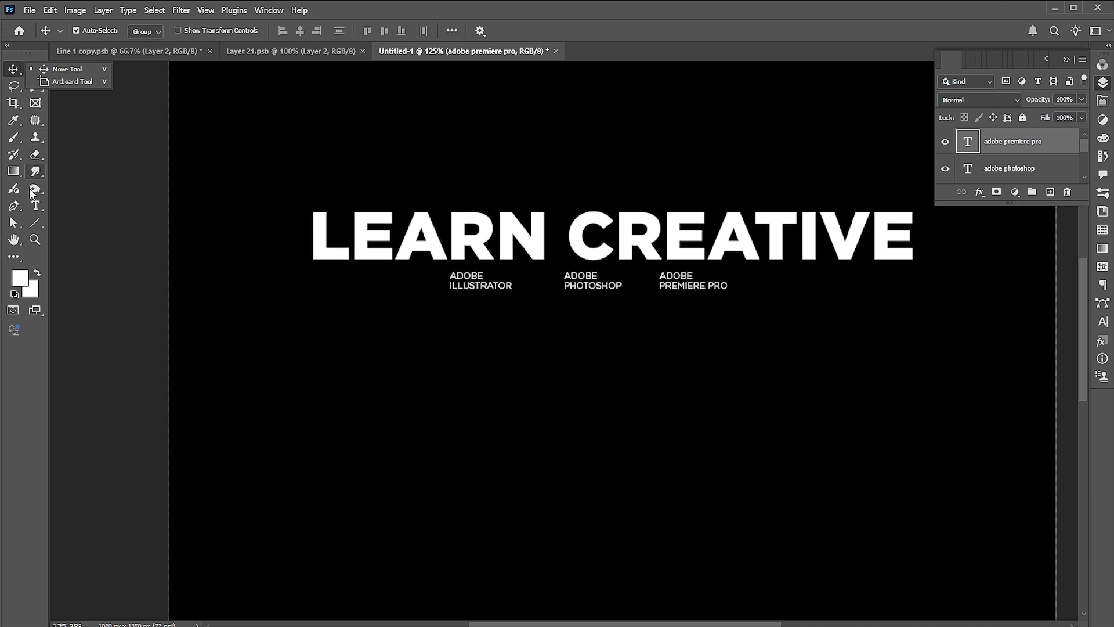
# Draw a vertical line about 26 px long between the Illustrator and Photoshop labels, with a white stroke and no fill.
pyautogui.click(32, 225)
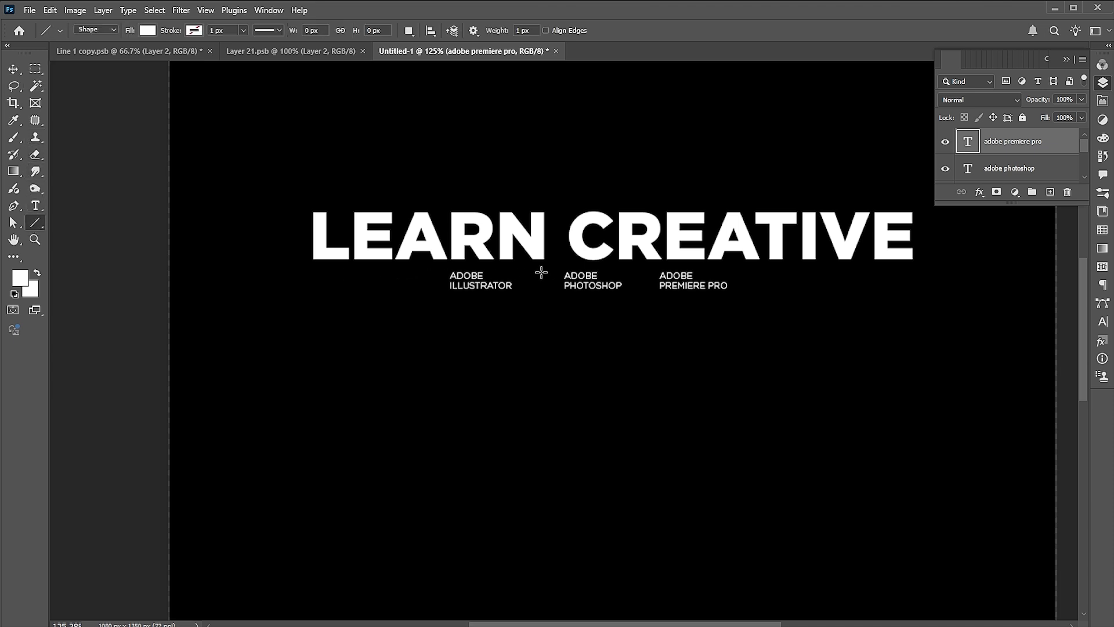
pyautogui.moveTo(537, 270); pyautogui.dragTo(538, 292)
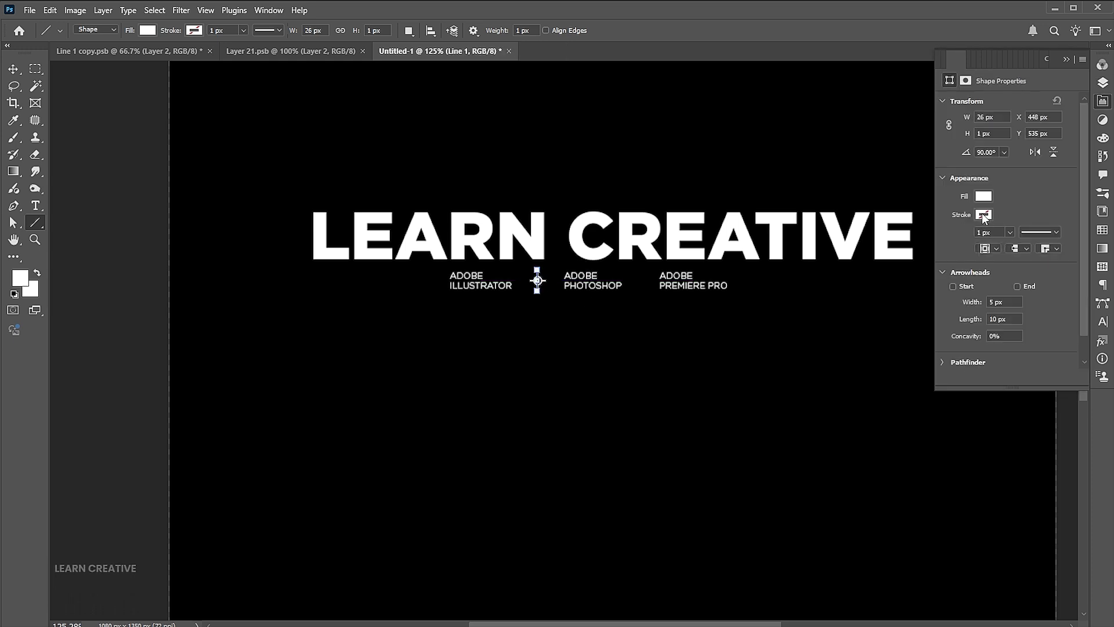
pyautogui.click(983, 216)
pyautogui.click(983, 222)
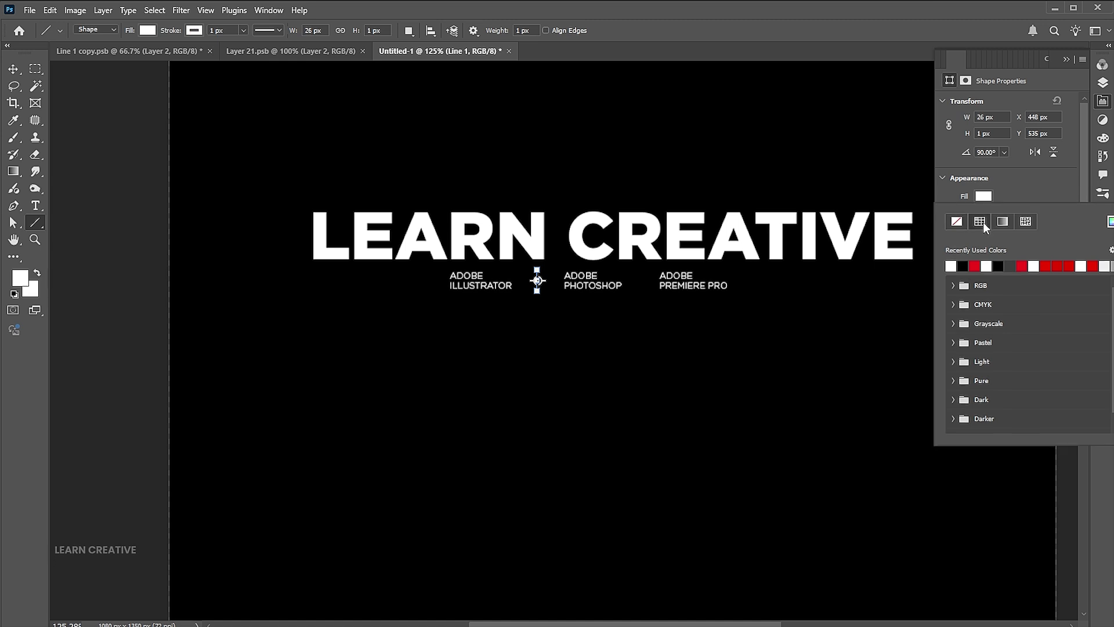
pyautogui.click(1046, 185)
# Set the divider line's stroke width to 2 px and duplicate it between the Photoshop and Premiere Pro labels.
pyautogui.moveTo(990, 232); pyautogui.dragTo(925, 233)
pyautogui.press('Down')
pyautogui.write('v2')
pyautogui.press('Return')
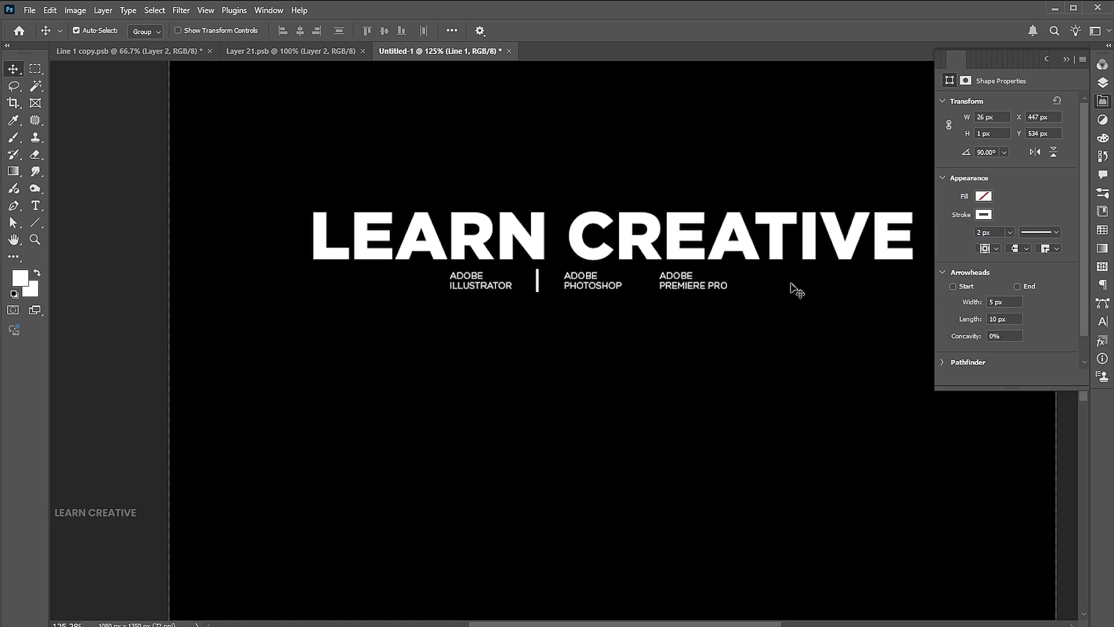
pyautogui.click(561, 369)
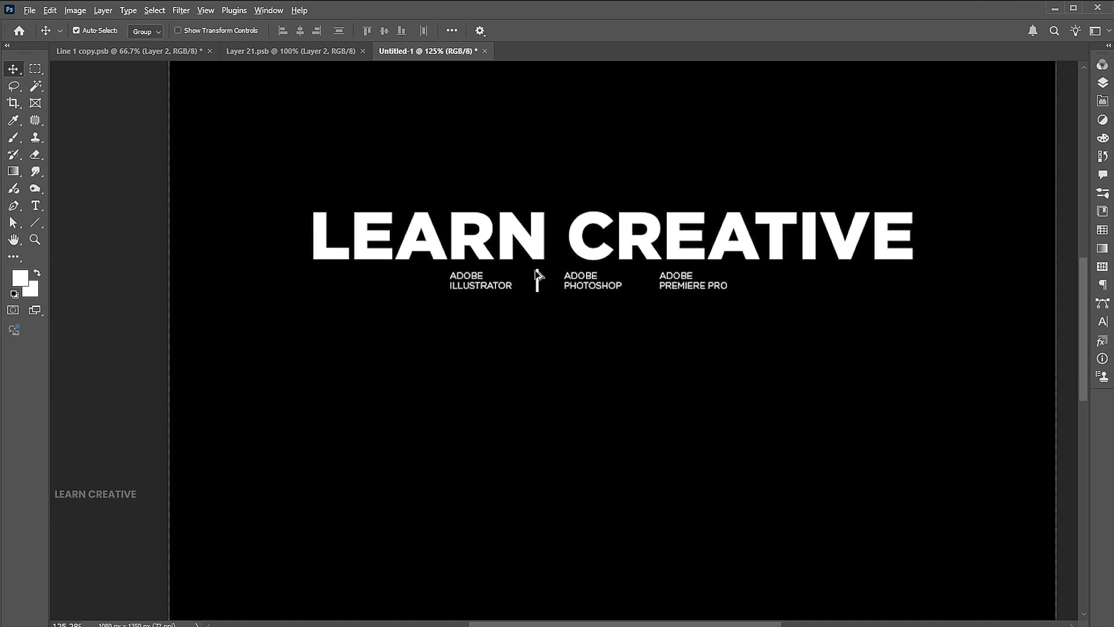
pyautogui.moveTo(543, 288); pyautogui.dragTo(644, 290)
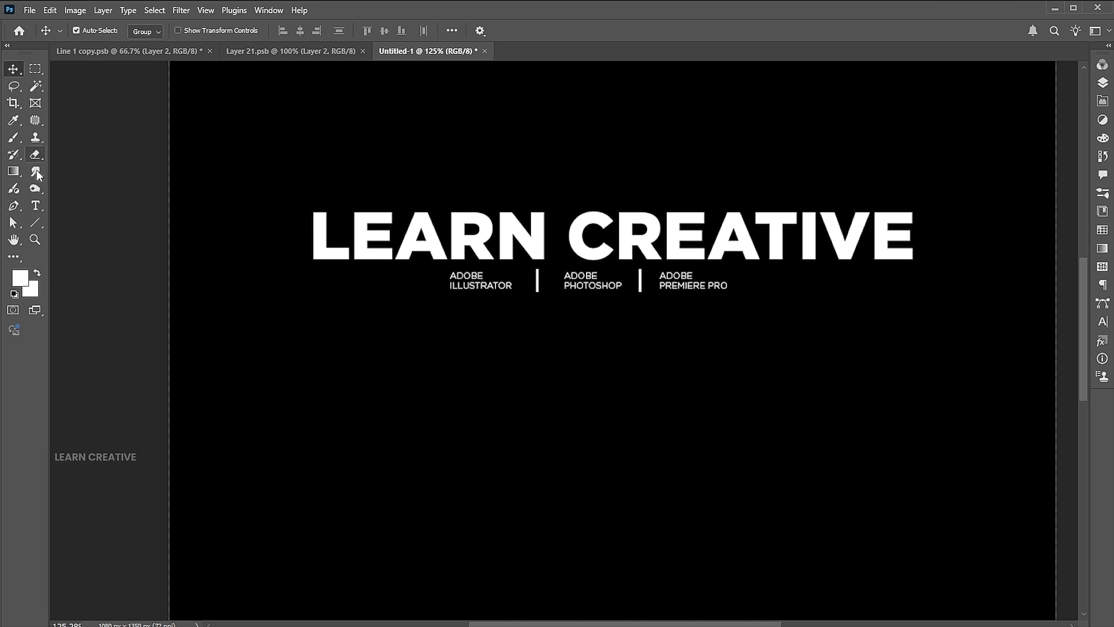
# Draw an outlined square about 26 by 26 px beneath the first letter of the headline.
pyautogui.rightClick(35, 221)
pyautogui.click(75, 222)
pyautogui.moveTo(318, 274); pyautogui.dragTo(339, 296)
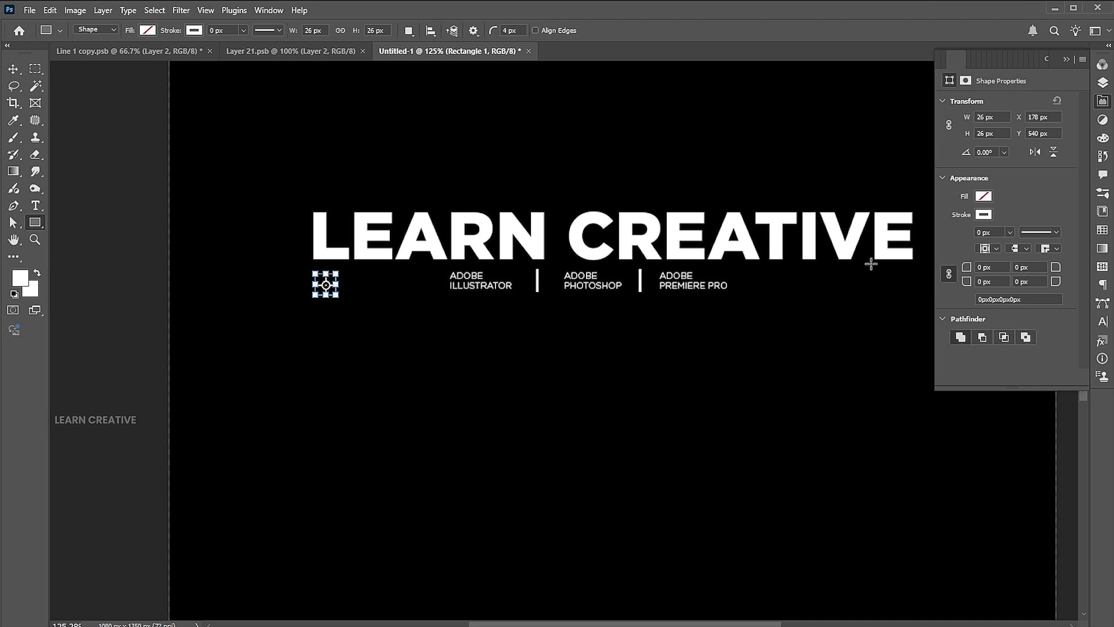
# Duplicate the ADOBE ILLUSTRATOR label below the row and replace the copy's text with AI.
pyautogui.press('v')
pyautogui.moveTo(471, 287); pyautogui.dragTo(448, 326)
pyautogui.doubleClick(417, 306)
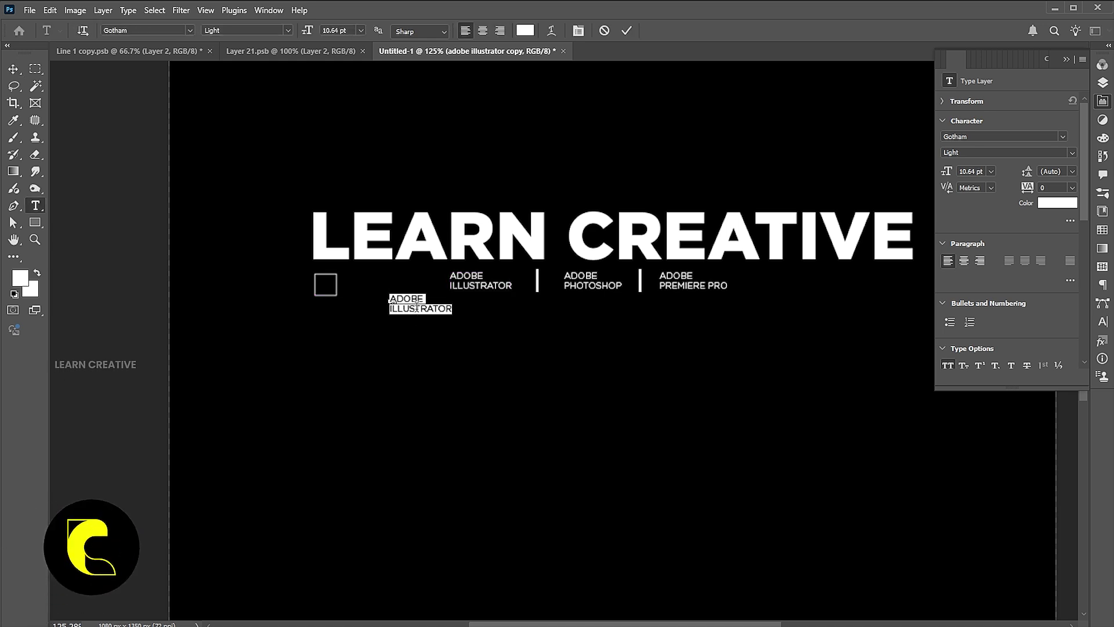
pyautogui.write('AI')
pyautogui.hotkey('ctrl', 'Return')
# Move the AI text into the small square and enlarge it to about 138.55% to fit.
pyautogui.press('v')
pyautogui.moveTo(400, 302); pyautogui.dragTo(332, 274)
pyautogui.hotkey('ctrl', 't')
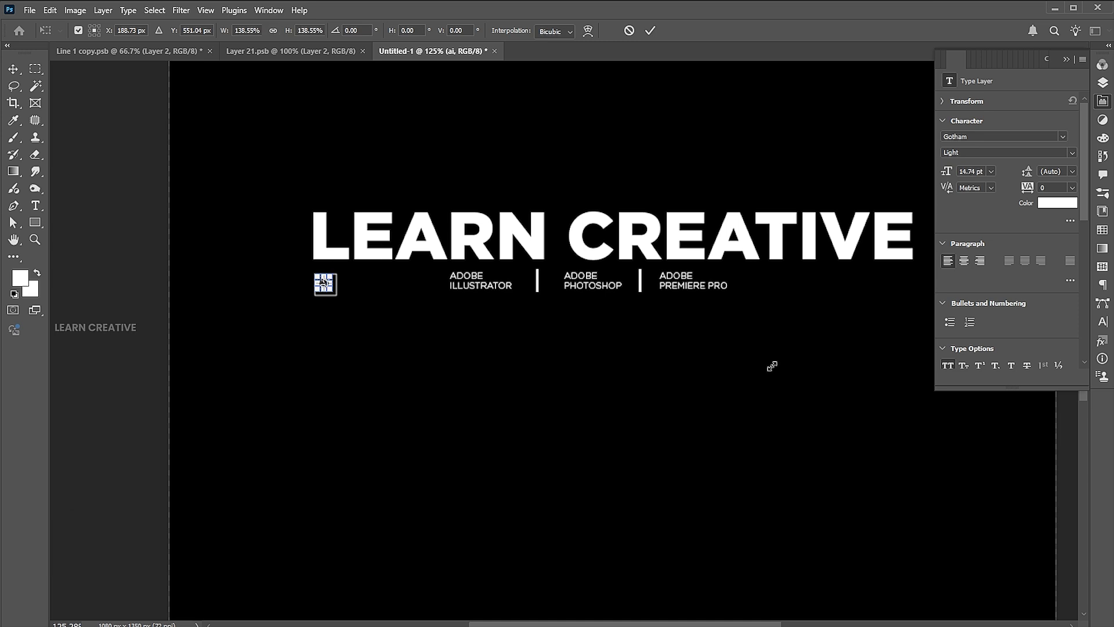
pyautogui.press('Return')
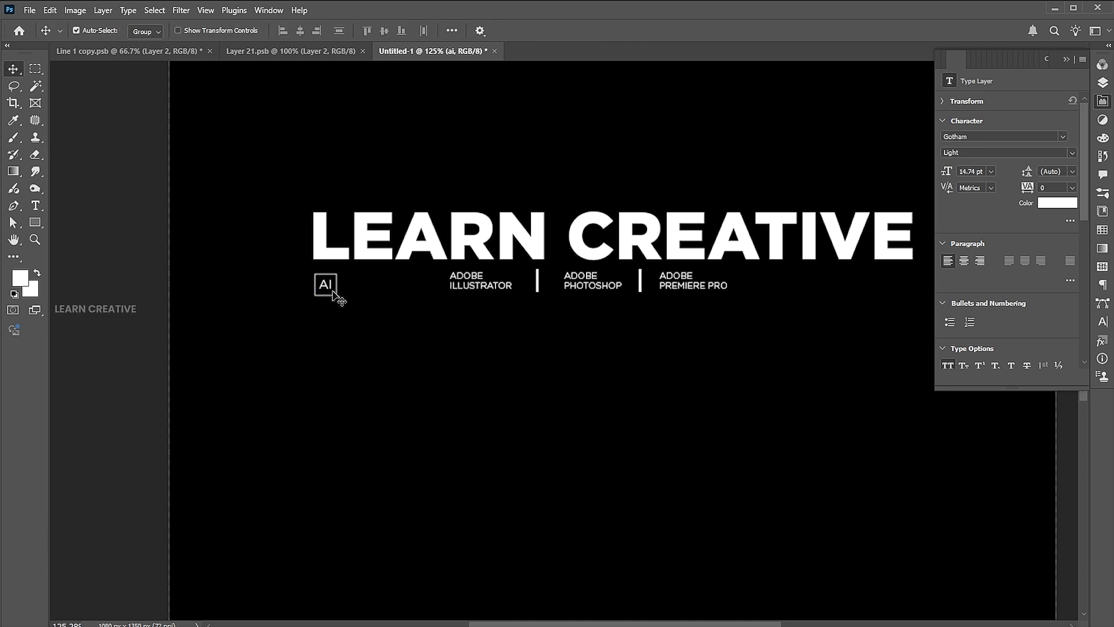
# Shrink the AI icon's square to about 19 px with its text, and duplicate the icon twice to its right.
pyautogui.hotkey('ctrl', 't')
pyautogui.moveTo(334, 274); pyautogui.dragTo(380, 286)
pyautogui.press('Return')
pyautogui.keyDown('shift'); pyautogui.click(336, 293); pyautogui.keyUp('shift')
pyautogui.hotkey('ctrl', 't')
pyautogui.press('Return')
pyautogui.press('Return')
pyautogui.click(405, 335)
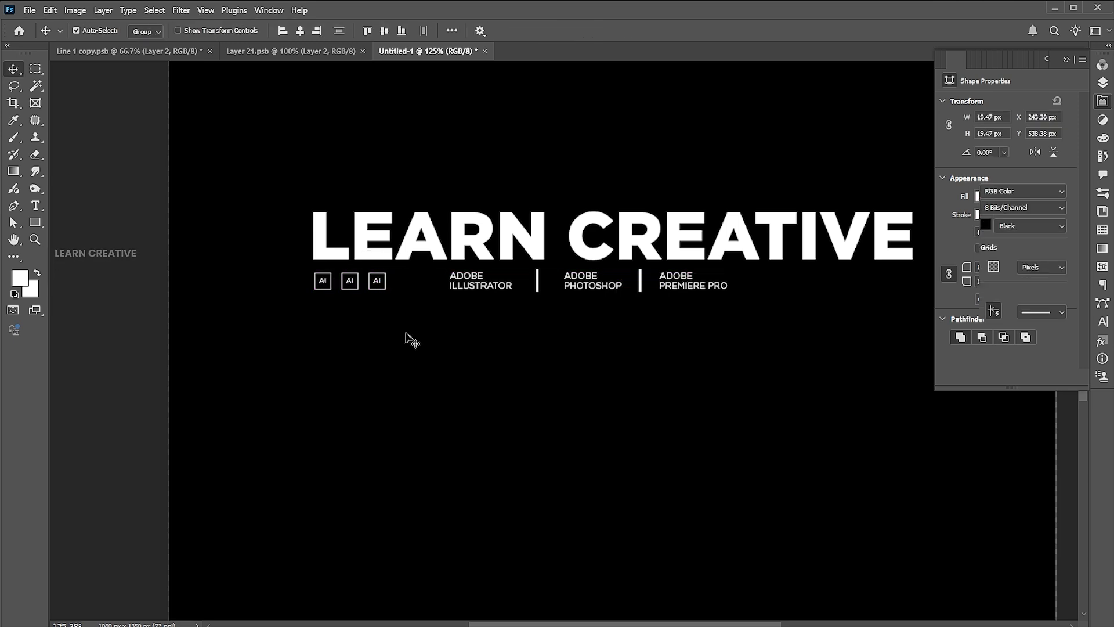
# Change the text in the second icon to PS and in the third icon to PR.
pyautogui.doubleClick(351, 281)
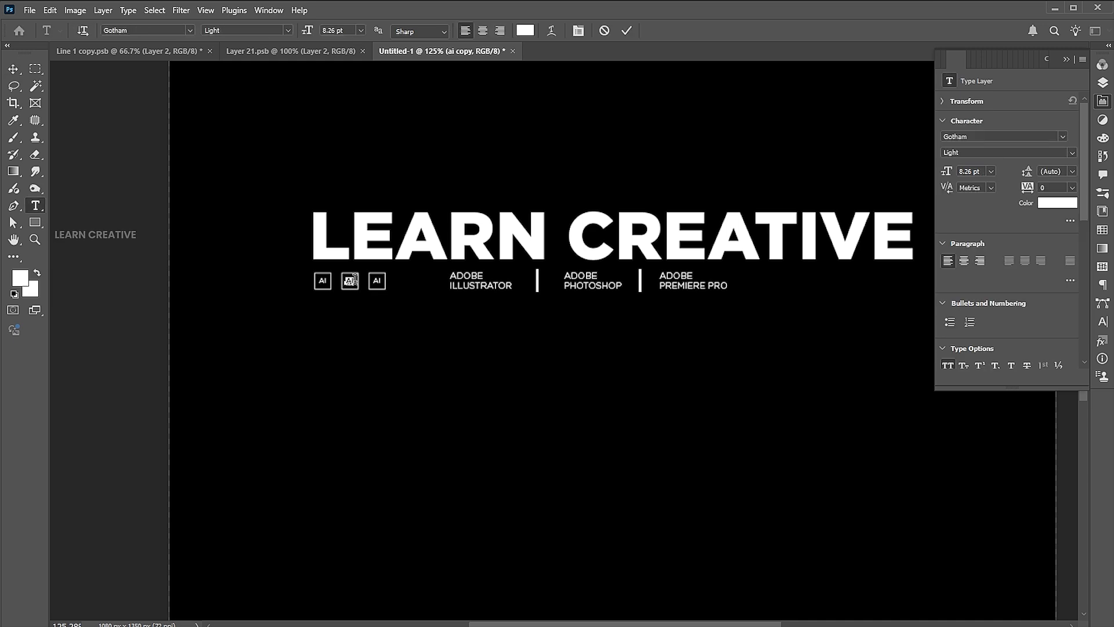
pyautogui.write('PS')
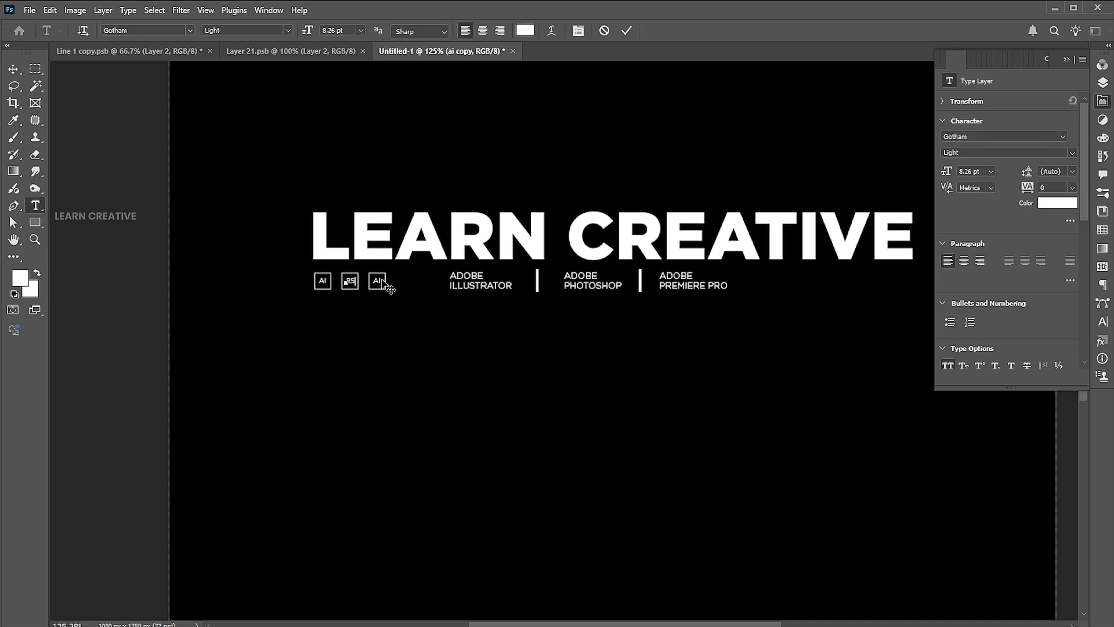
pyautogui.doubleClick(376, 284)
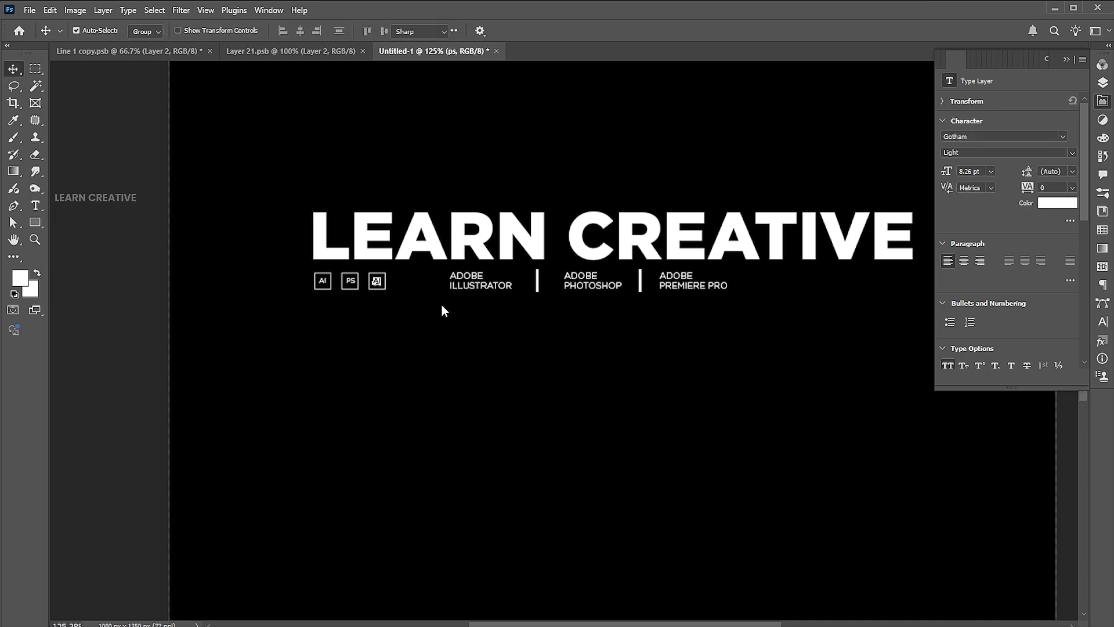
pyautogui.write('pr')
pyautogui.click(13, 69)
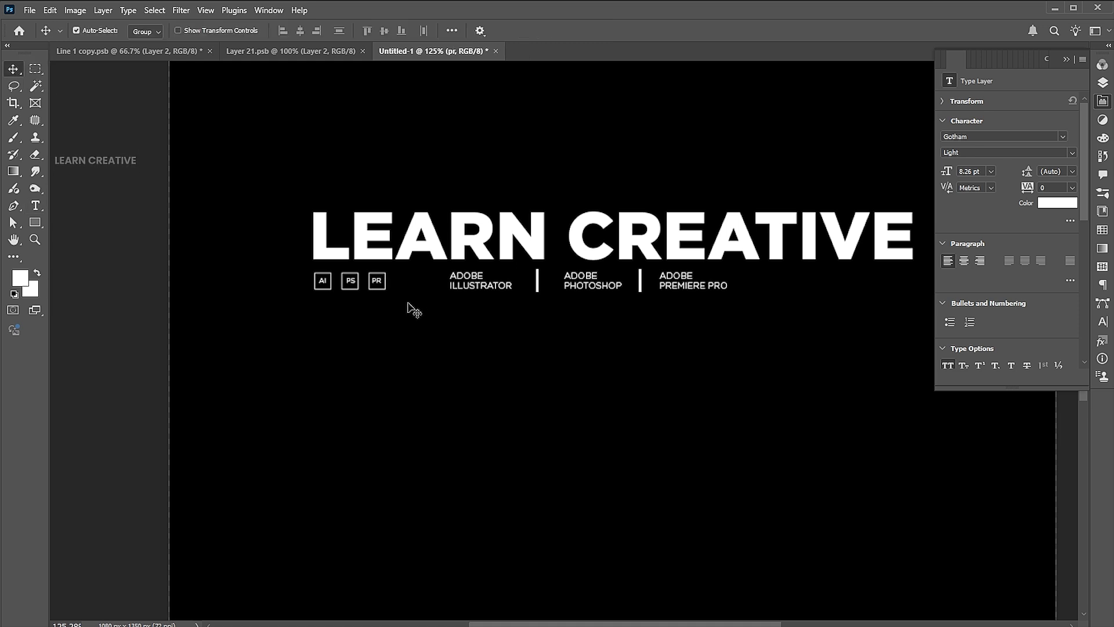
# Enlarge the row of three icons slightly and duplicate it under the right end of the headline.
pyautogui.hotkey('ctrl', 't')
pyautogui.moveTo(386, 271); pyautogui.dragTo(394, 270)
pyautogui.press('Return')
pyautogui.moveTo(324, 288); pyautogui.dragTo(844, 288)
pyautogui.click(832, 349)
pyautogui.moveTo(704, 328); pyautogui.dragTo(471, 273)
pyautogui.moveTo(701, 284); pyautogui.dragTo(729, 284)
pyautogui.hotkey('ctrl', 'z')
# Move the three Adobe labels and both dividers together to the right, between the two icon groups.
pyautogui.moveTo(735, 327); pyautogui.dragTo(491, 282)
pyautogui.moveTo(696, 282); pyautogui.dragTo(721, 286)
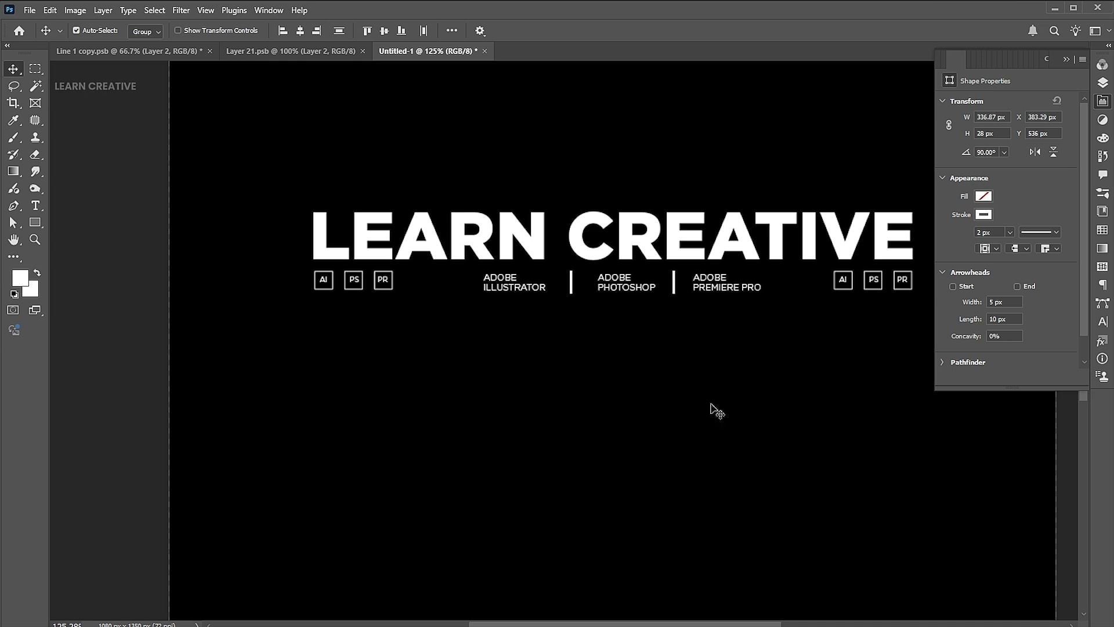
pyautogui.click(360, 358)
# Create a paragraph text box with Lorem ipsum placeholder text below the headline, at 10 pt, and resize the box.
pyautogui.click(36, 210)
pyautogui.moveTo(392, 355); pyautogui.dragTo(484, 369)
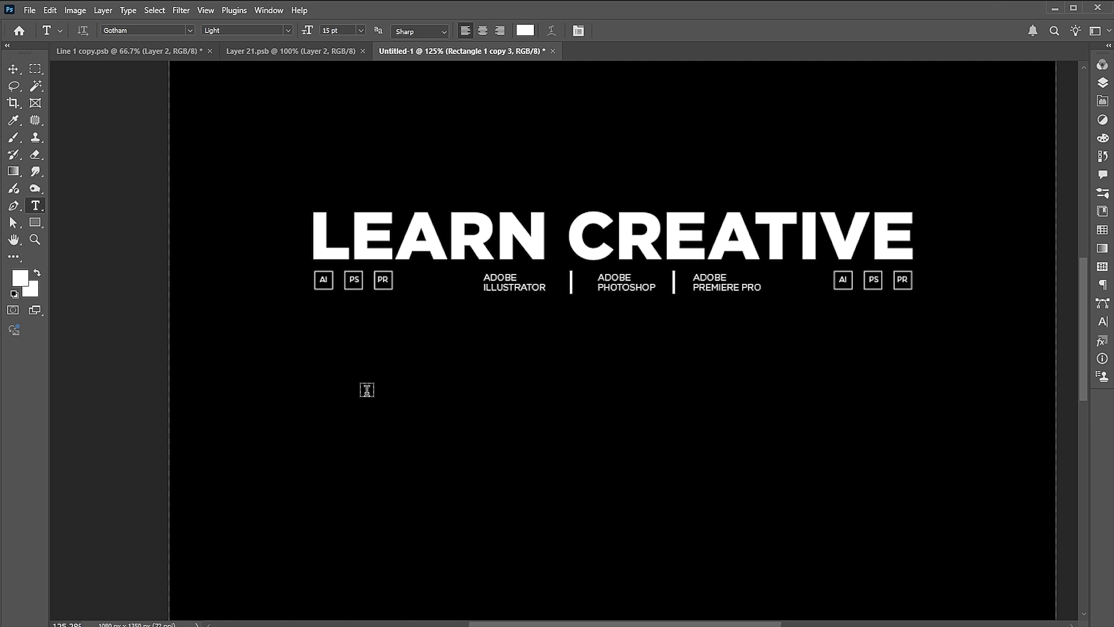
pyautogui.click(343, 30)
pyautogui.write('10')
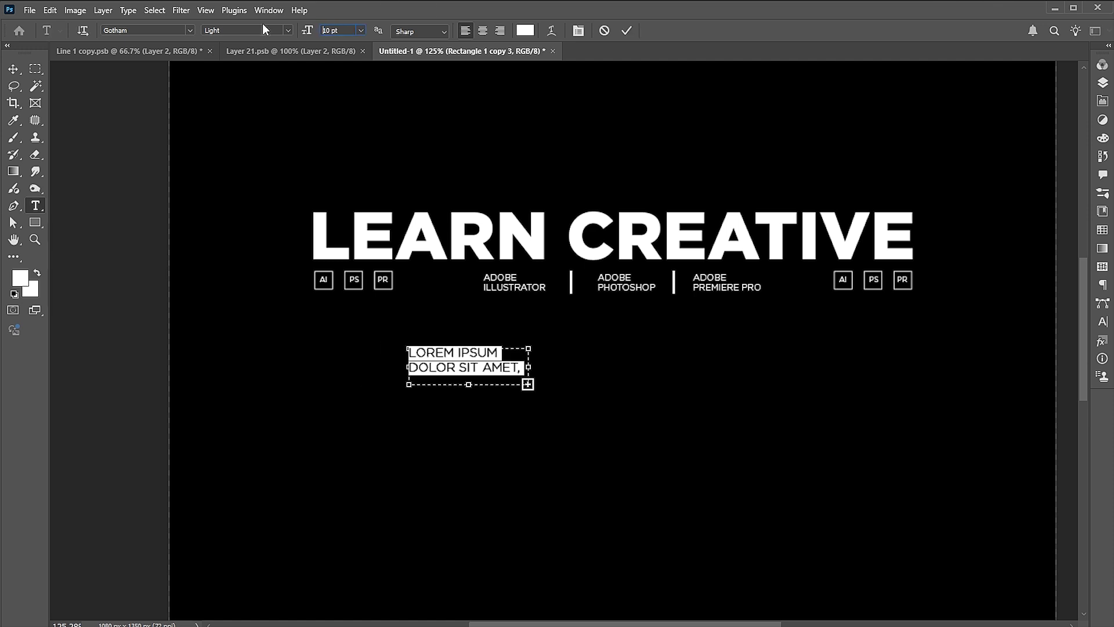
pyautogui.press('Return')
pyautogui.moveTo(528, 368); pyautogui.dragTo(457, 320)
# Scale the Lorem ipsum paragraph to about 53%, rotate it -90°, and place it left of the headline.
pyautogui.click(17, 74)
pyautogui.hotkey('ctrl', 't')
pyautogui.moveTo(486, 358); pyautogui.dragTo(303, 241)
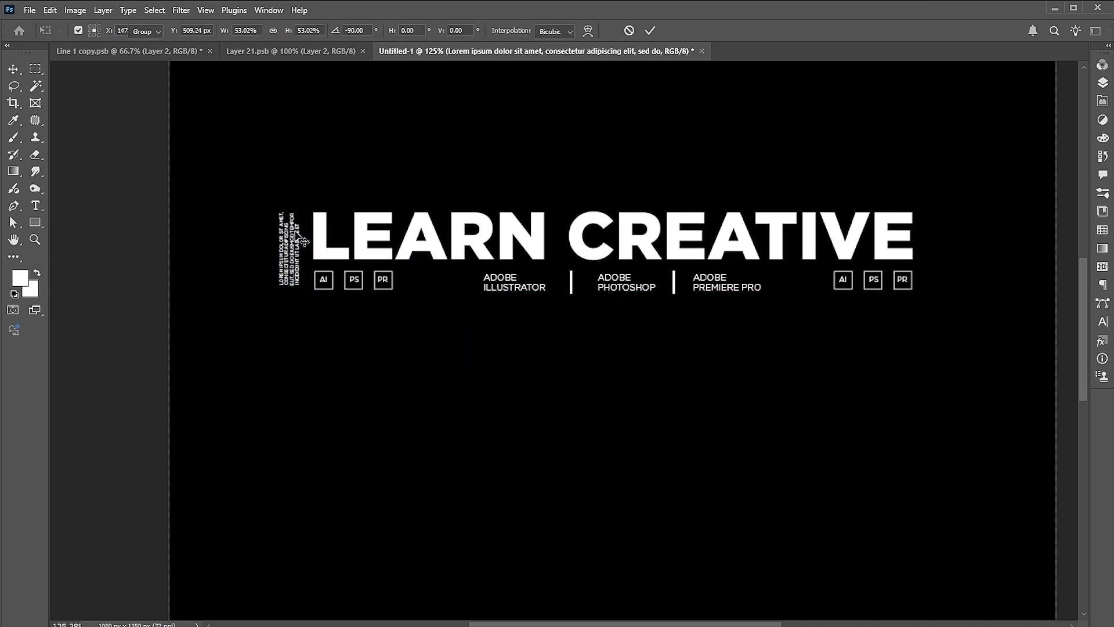
pyautogui.press('Return')
# Adjust the vertical paragraph to the height of the headline block and duplicate it on the headline's right side.
pyautogui.hotkey('ctrl', 't')
pyautogui.moveTo(278, 288); pyautogui.dragTo(950, 268)
pyautogui.press('Return')
pyautogui.click(693, 395)
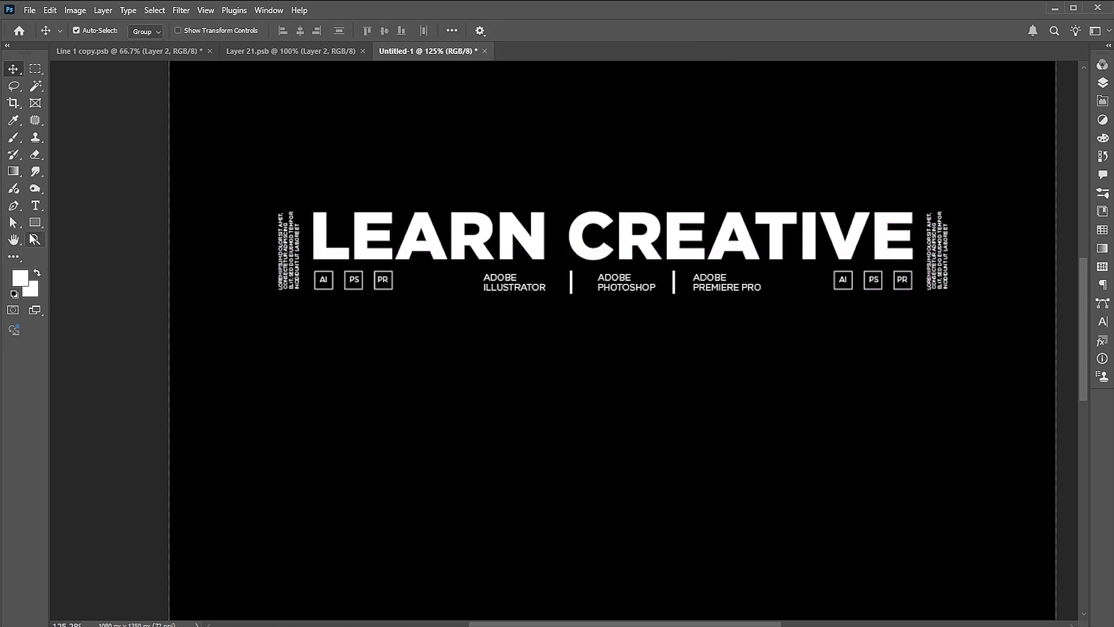
# Draw a rectangle about 40 by 97 px left of the left vertical paragraph, with a red fill and no stroke.
pyautogui.click(35, 223)
pyautogui.moveTo(266, 212); pyautogui.dragTo(235, 290)
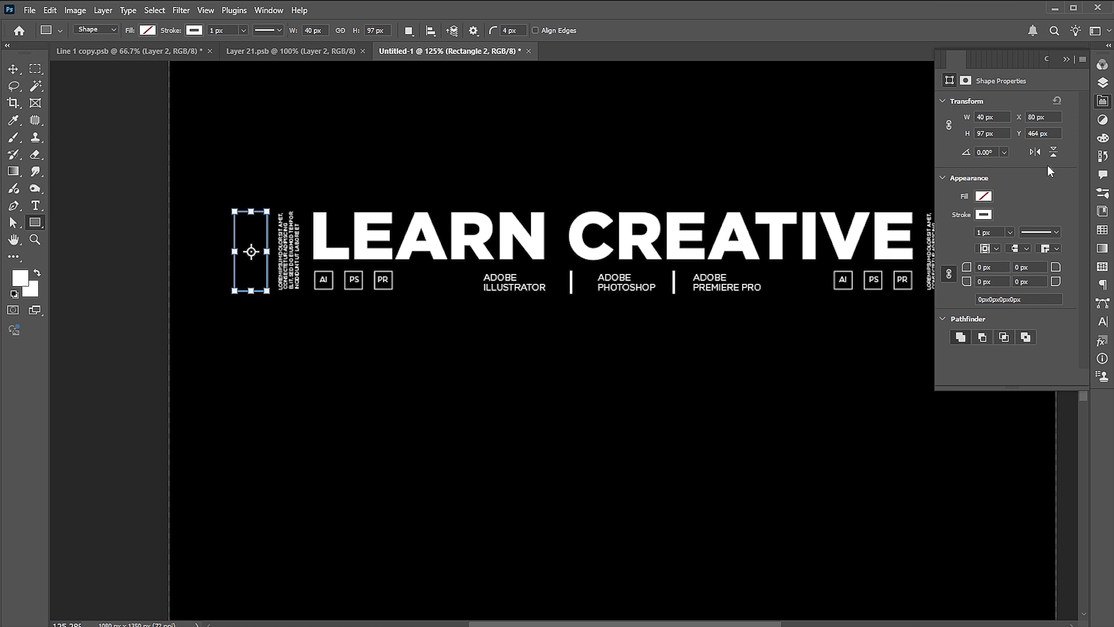
pyautogui.click(985, 215)
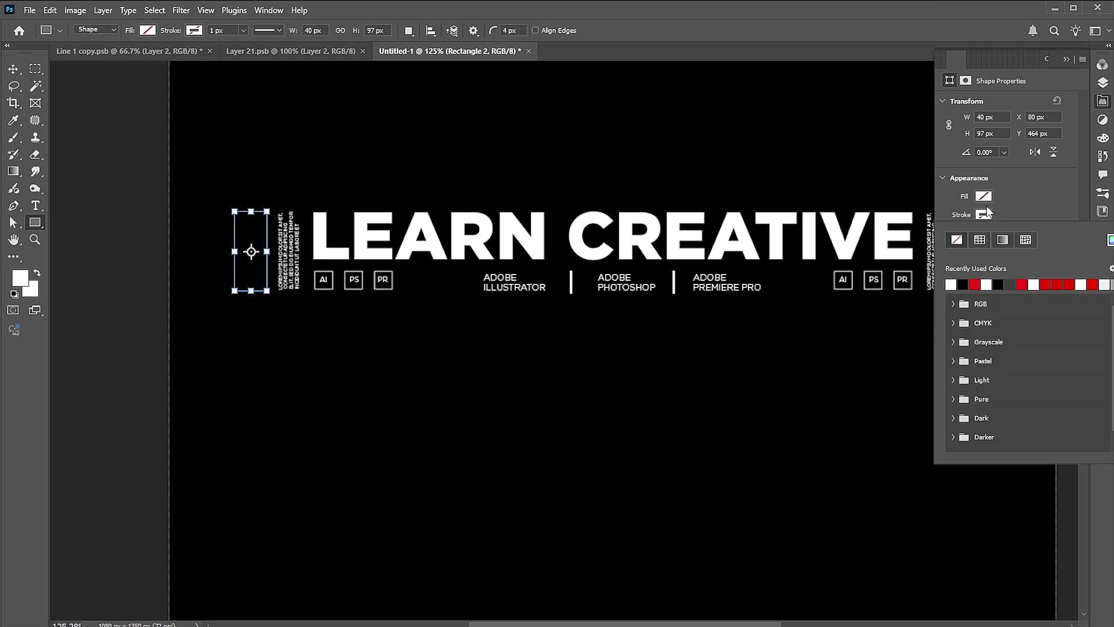
pyautogui.click(974, 266)
pyautogui.click(1058, 78)
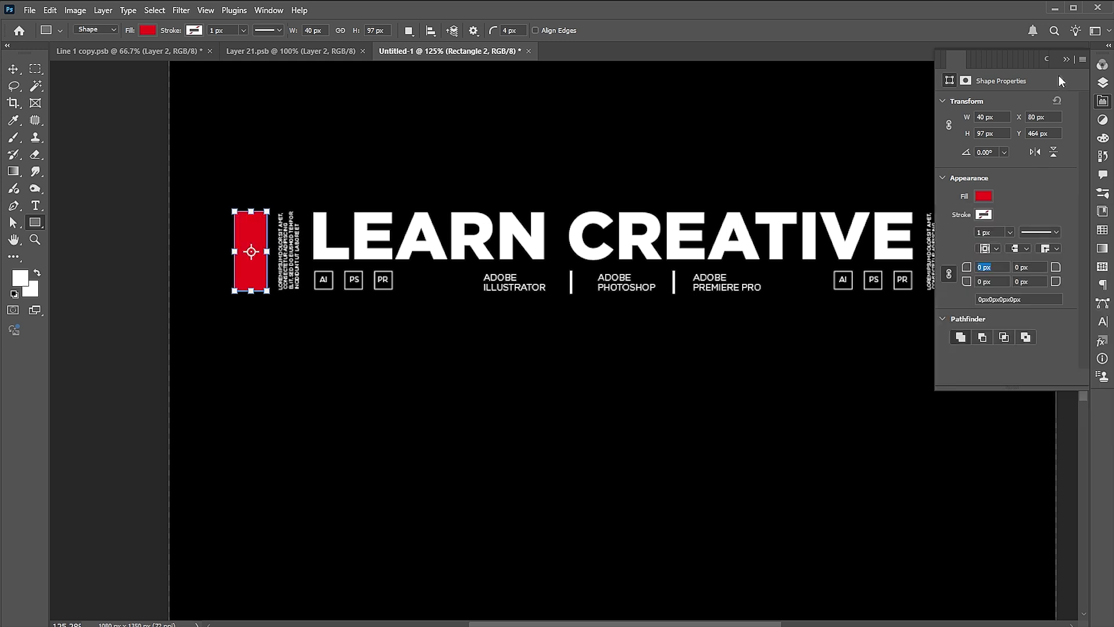
pyautogui.click(1065, 58)
pyautogui.press('v')
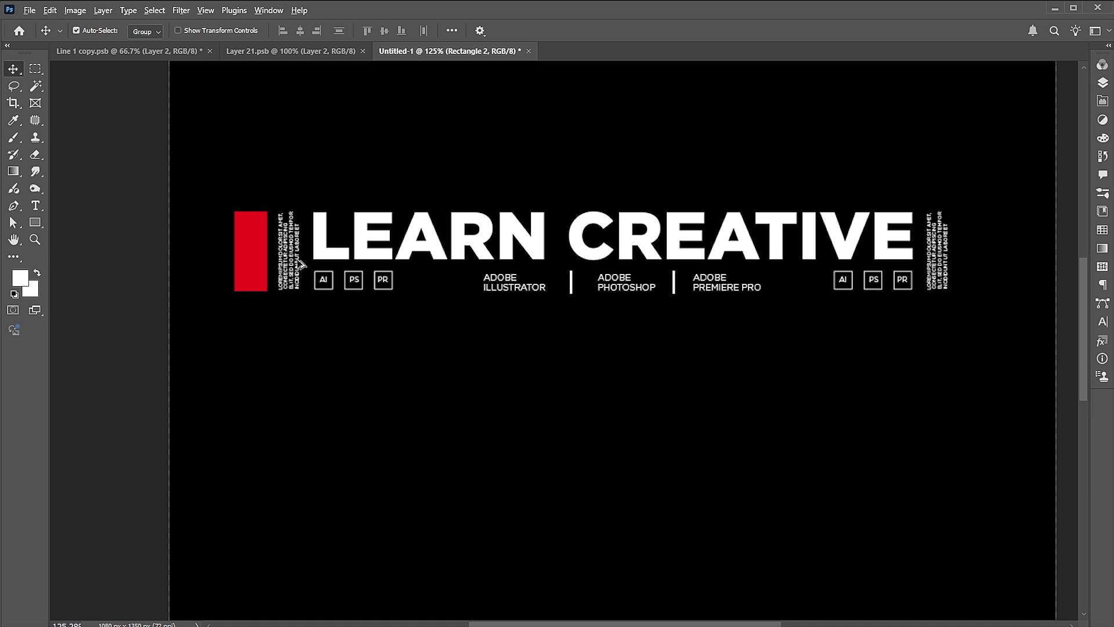
# Duplicate the left vertical paragraph onto the red rectangle and move the copy's layer above the rectangle.
pyautogui.click(296, 264)
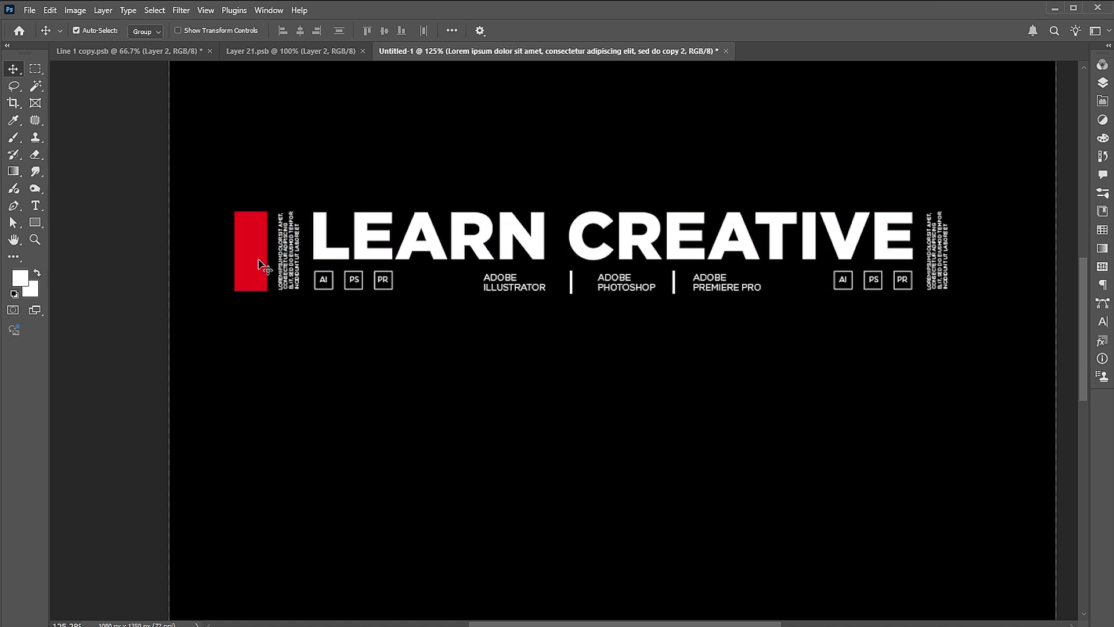
pyautogui.click(1101, 84)
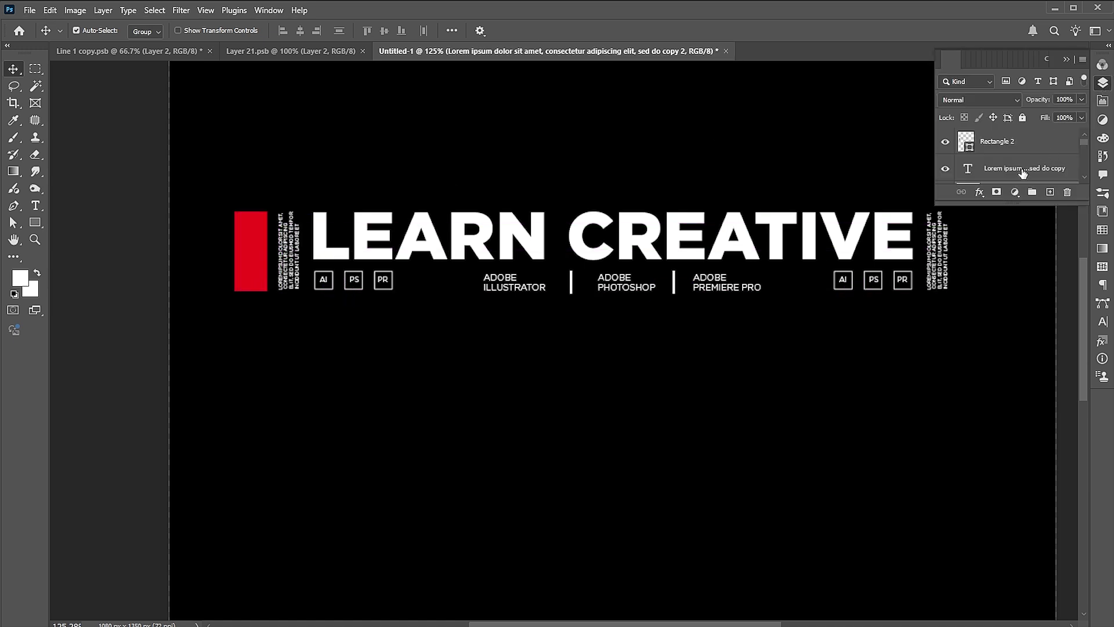
pyautogui.moveTo(1022, 173); pyautogui.dragTo(1018, 134)
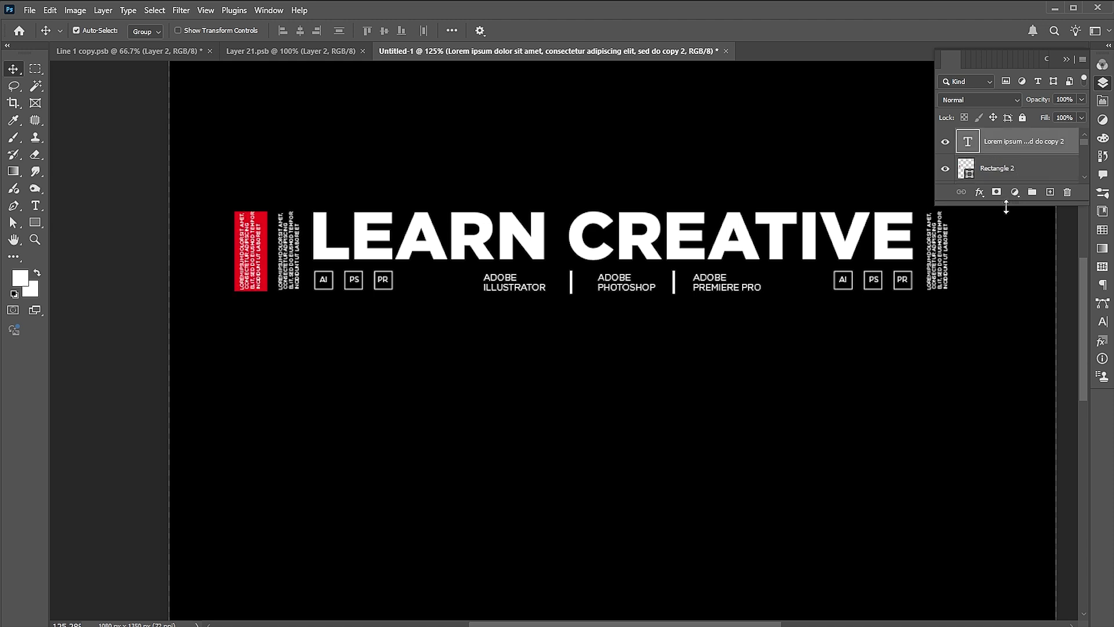
pyautogui.moveTo(1006, 204); pyautogui.dragTo(1007, 341)
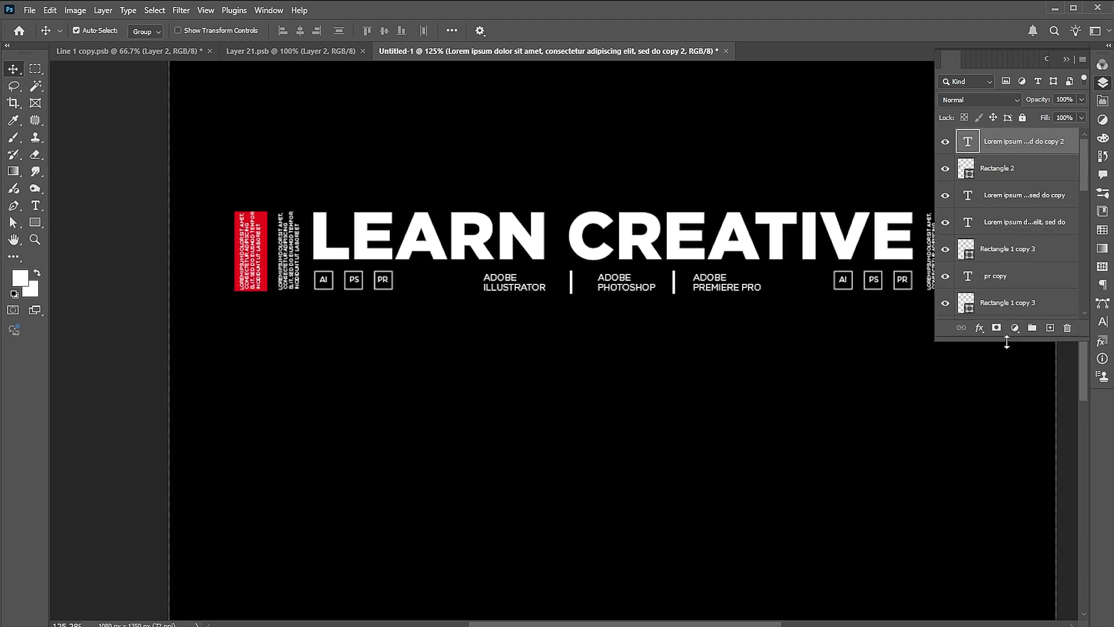
# Set the text on the red rectangle to black (000000) and enlarge its text box slightly to fit the rectangle.
pyautogui.doubleClick(267, 247)
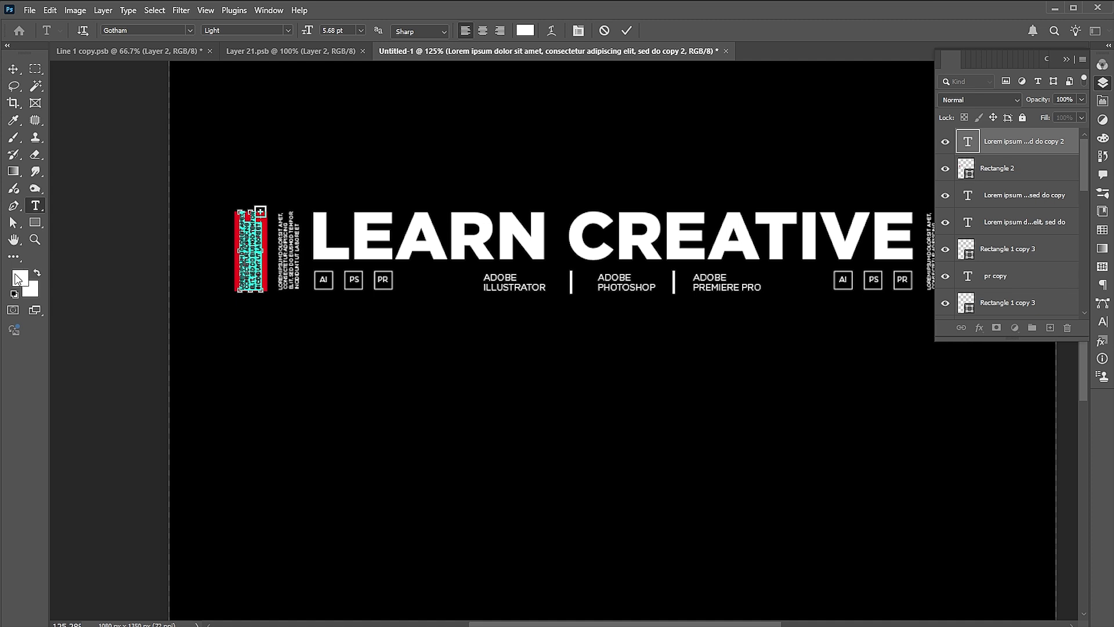
pyautogui.click(522, 30)
pyautogui.write('000000')
pyautogui.press('Return')
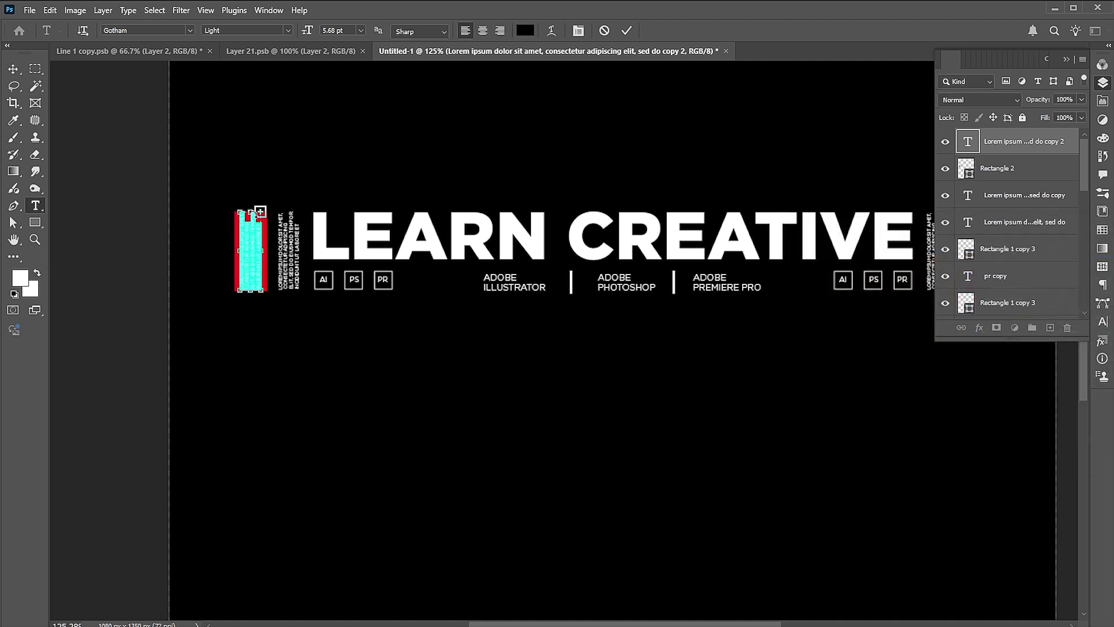
pyautogui.moveTo(248, 210); pyautogui.dragTo(247, 213)
pyautogui.moveTo(261, 252); pyautogui.dragTo(267, 252)
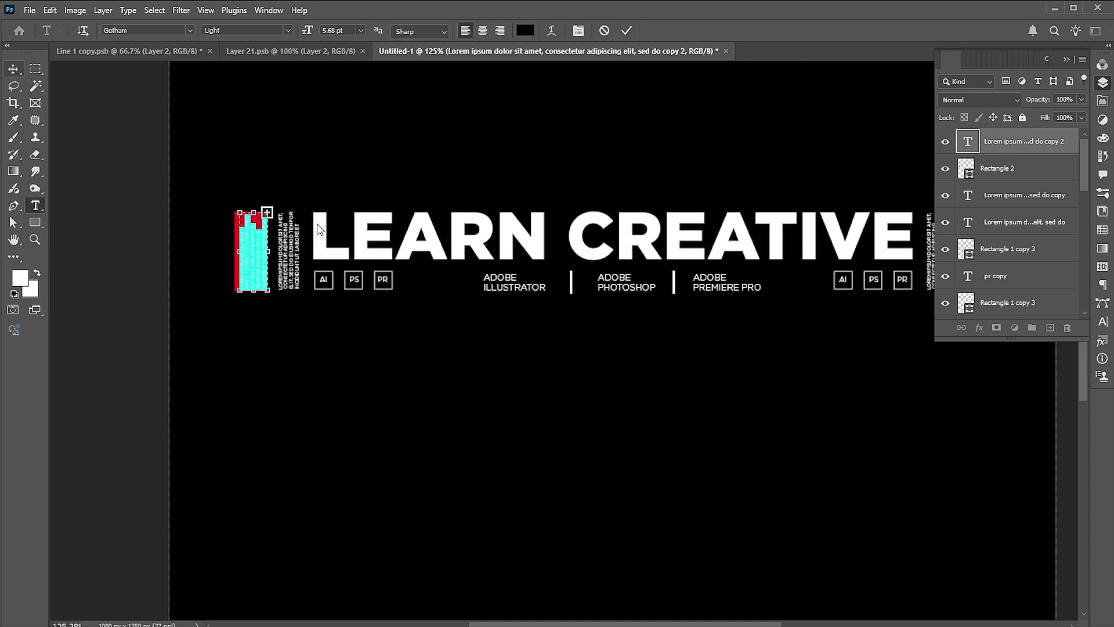
pyautogui.hotkey('ctrl', 'Return')
pyautogui.press('v')
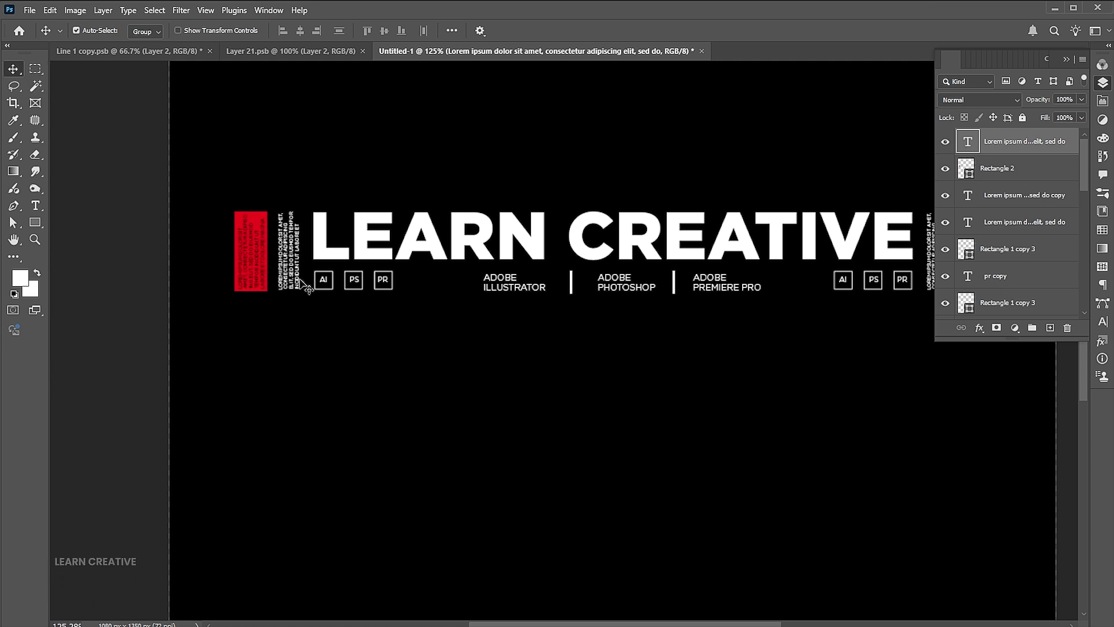
# Duplicate the red rectangle to the outer side of the right vertical paragraph and fill the copy with white.
pyautogui.click(1065, 58)
pyautogui.moveTo(250, 217); pyautogui.dragTo(966, 279)
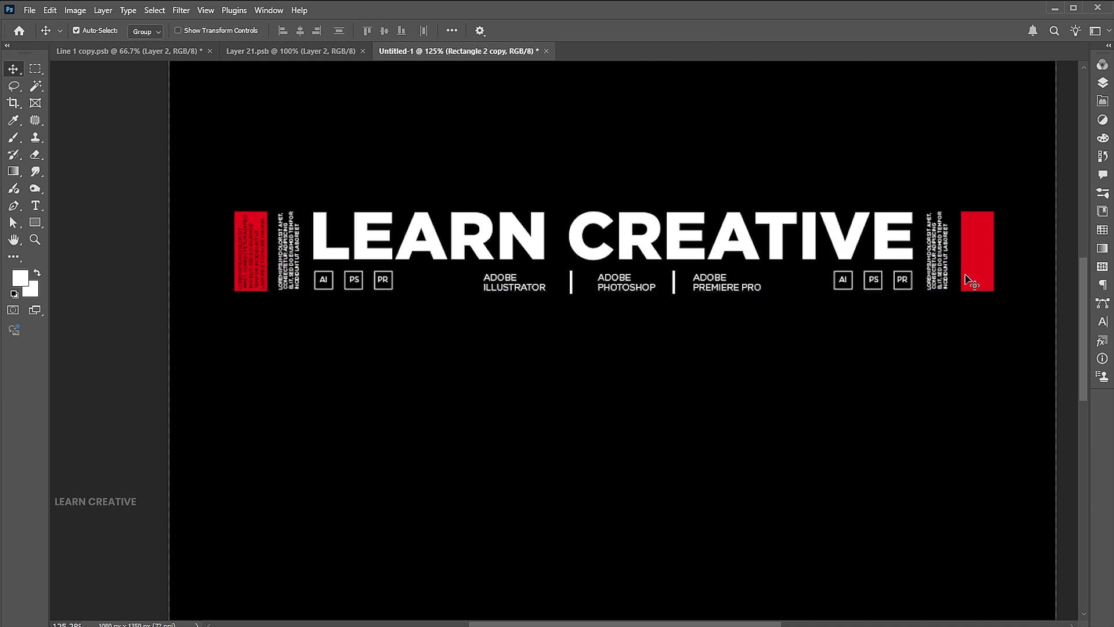
pyautogui.click(1102, 101)
pyautogui.click(979, 198)
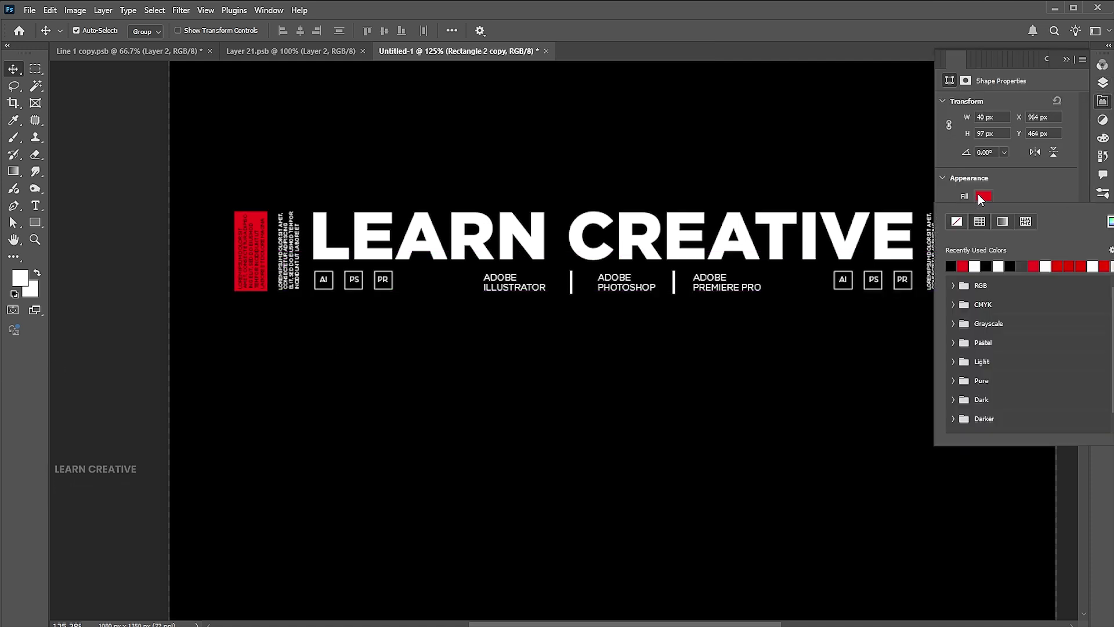
pyautogui.click(974, 266)
pyautogui.click(1067, 58)
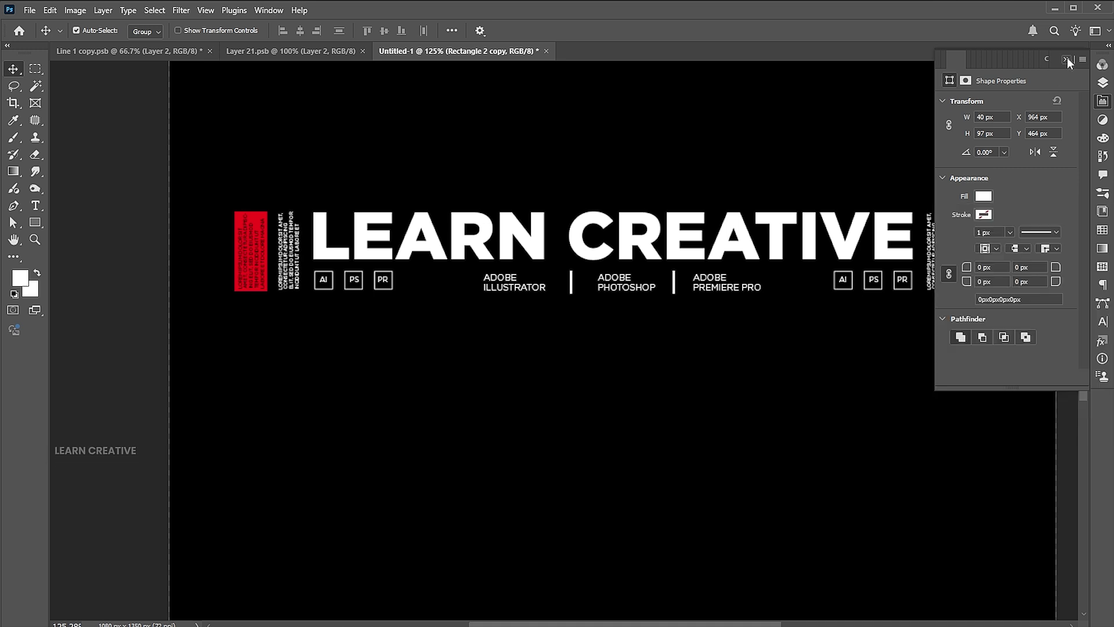
pyautogui.click(1067, 57)
# Copy the barcode from Layer 21.psb into Untitled-1, rotate it 90°, and place it over the white rectangle.
pyautogui.click(244, 53)
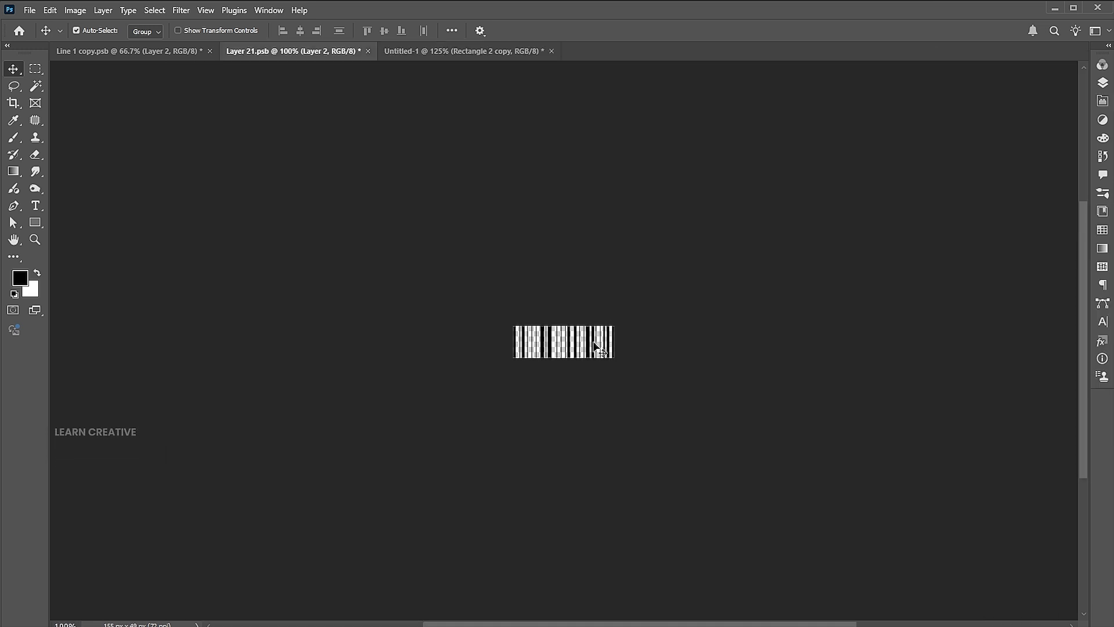
pyautogui.moveTo(597, 348); pyautogui.dragTo(1018, 284)
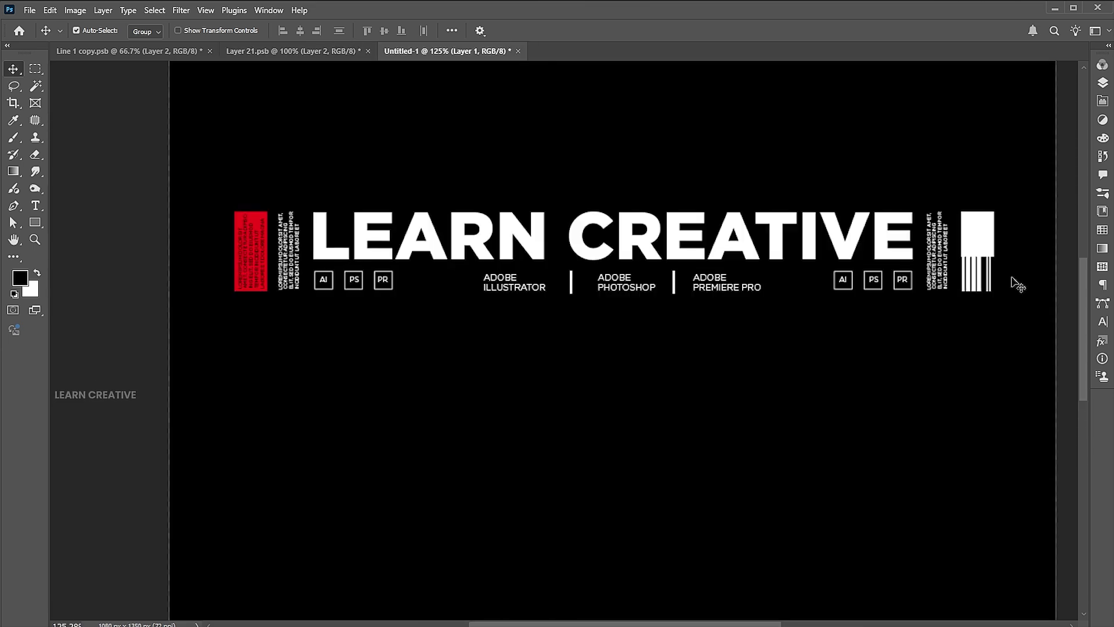
pyautogui.hotkey('ctrl', 't')
pyautogui.hotkey('ctrl', '0')
pyautogui.moveTo(791, 273); pyautogui.dragTo(848, 307)
pyautogui.press('Return')
# Scale the barcode down slightly and center it inside the white rectangle with an even margin.
pyautogui.press('z')
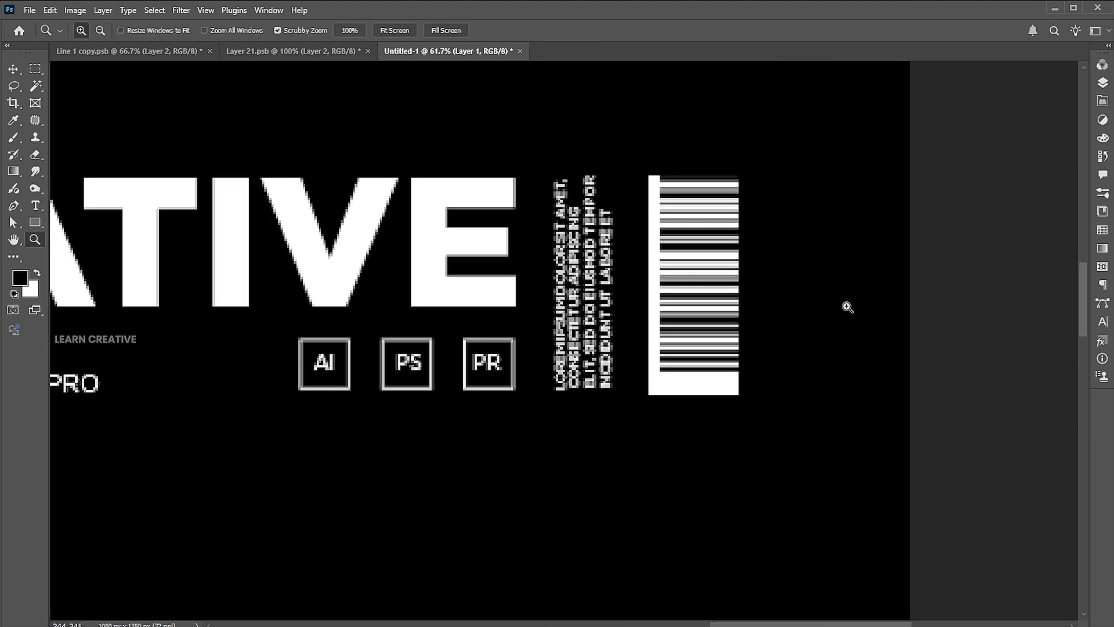
pyautogui.hotkey('ctrl', 't')
pyautogui.moveTo(739, 176); pyautogui.dragTo(734, 184)
pyautogui.moveTo(709, 226); pyautogui.dragTo(708, 236)
pyautogui.press('Return')
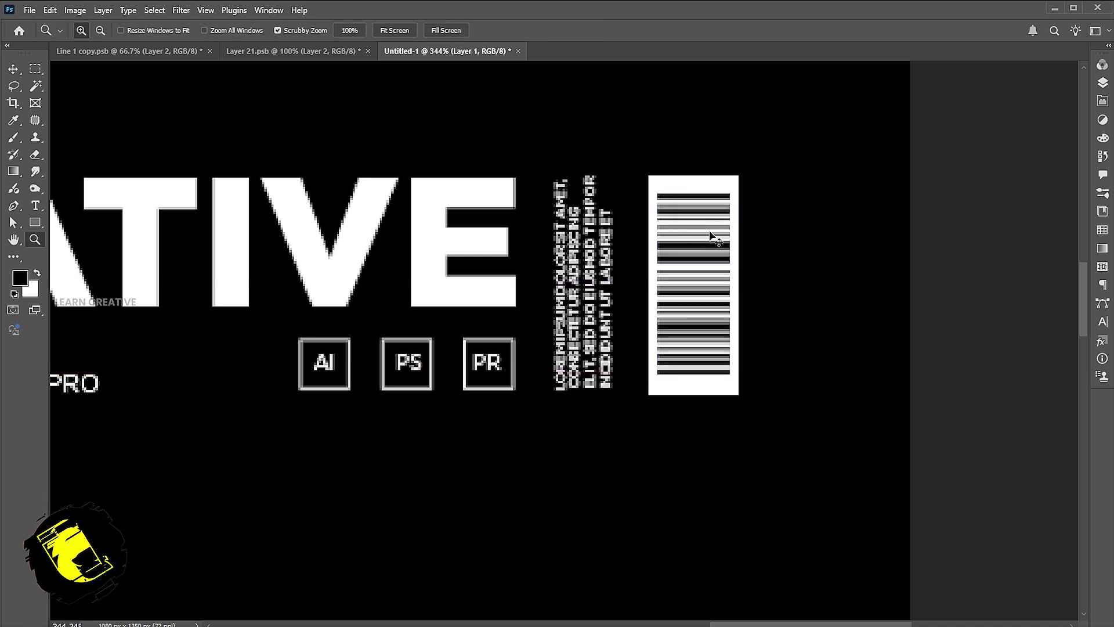
# Draw a horizontal line about 978 px long with 1 px weight above the headline block, spanning the banner's width.
pyautogui.hotkey('ctrl', '0')
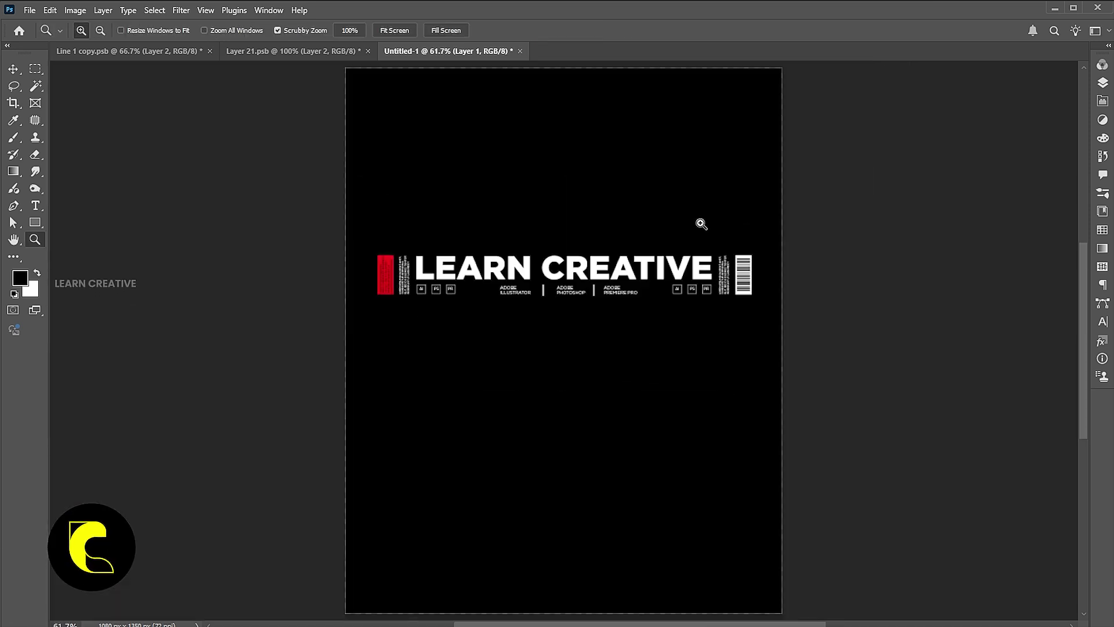
pyautogui.click(36, 222)
pyautogui.click(78, 272)
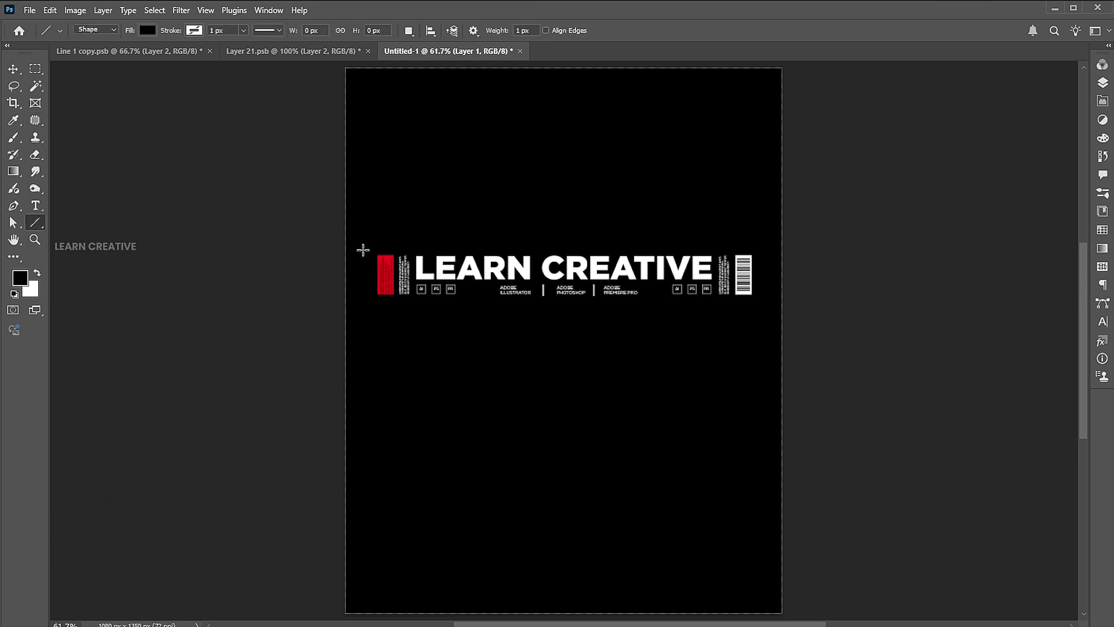
pyautogui.moveTo(377, 244); pyautogui.dragTo(761, 264)
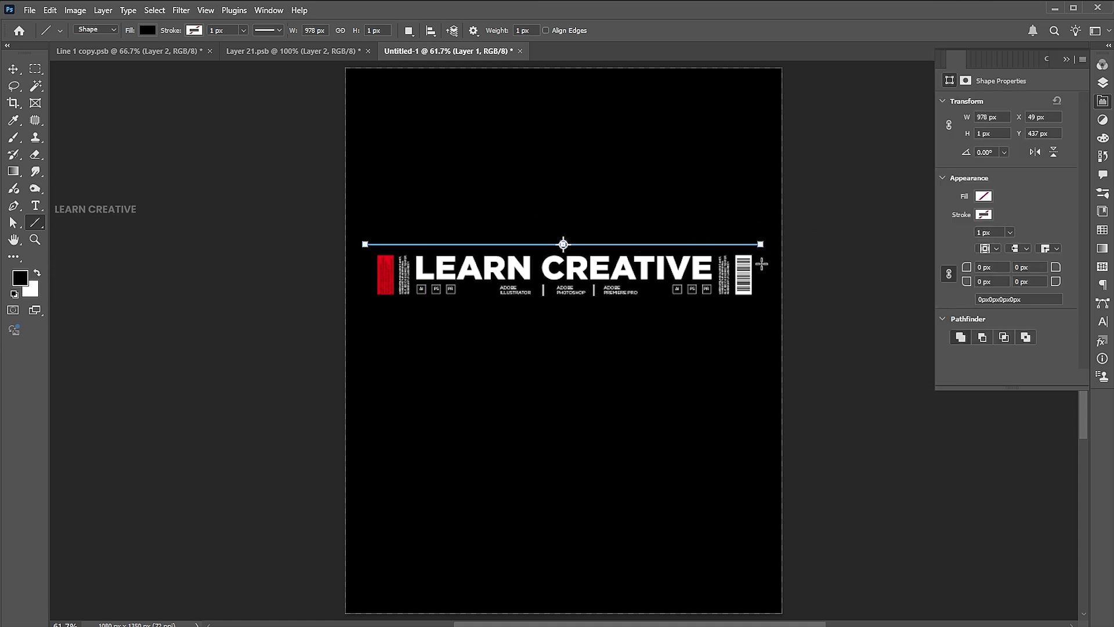
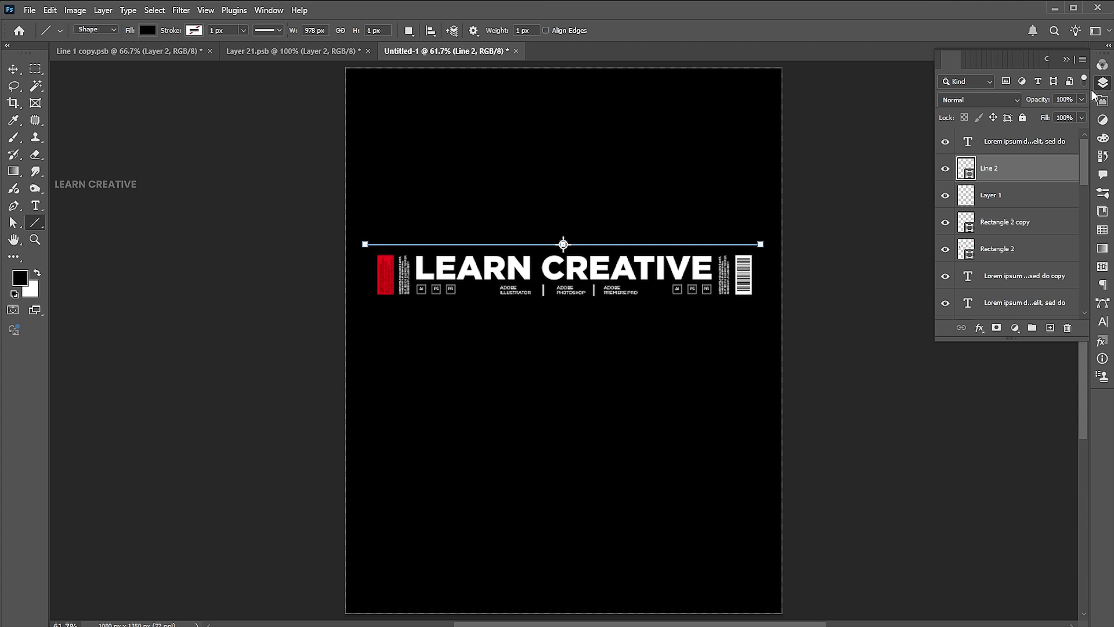
# Lower the fill opacity of the Line 2 layer to 0% in its layer style.
pyautogui.rightClick(965, 166)
pyautogui.click(978, 175)
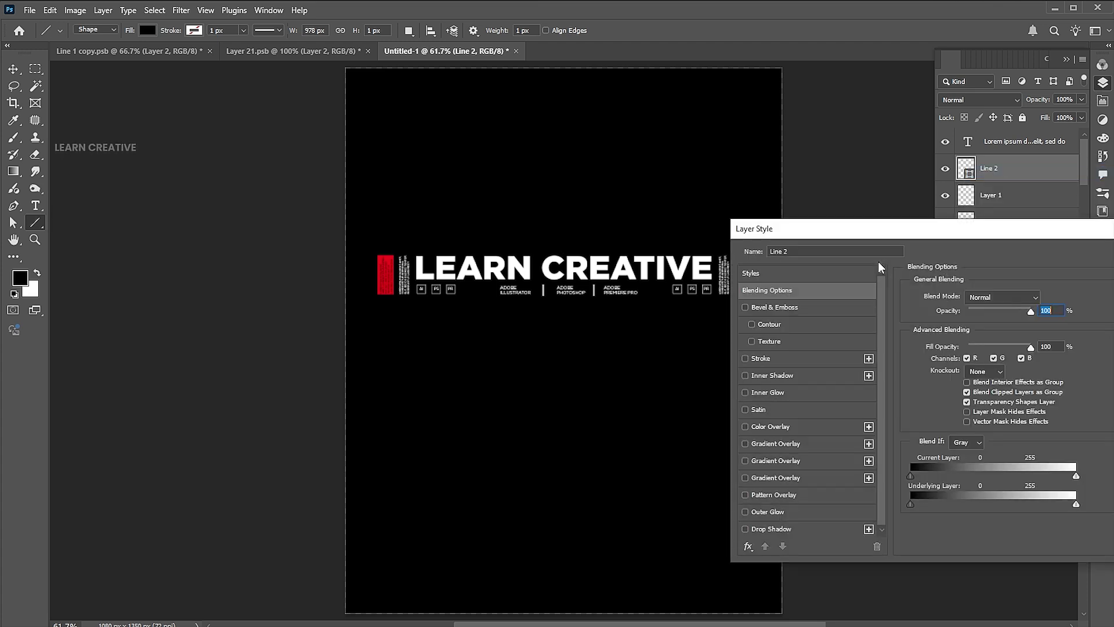
pyautogui.moveTo(852, 232); pyautogui.dragTo(757, 118)
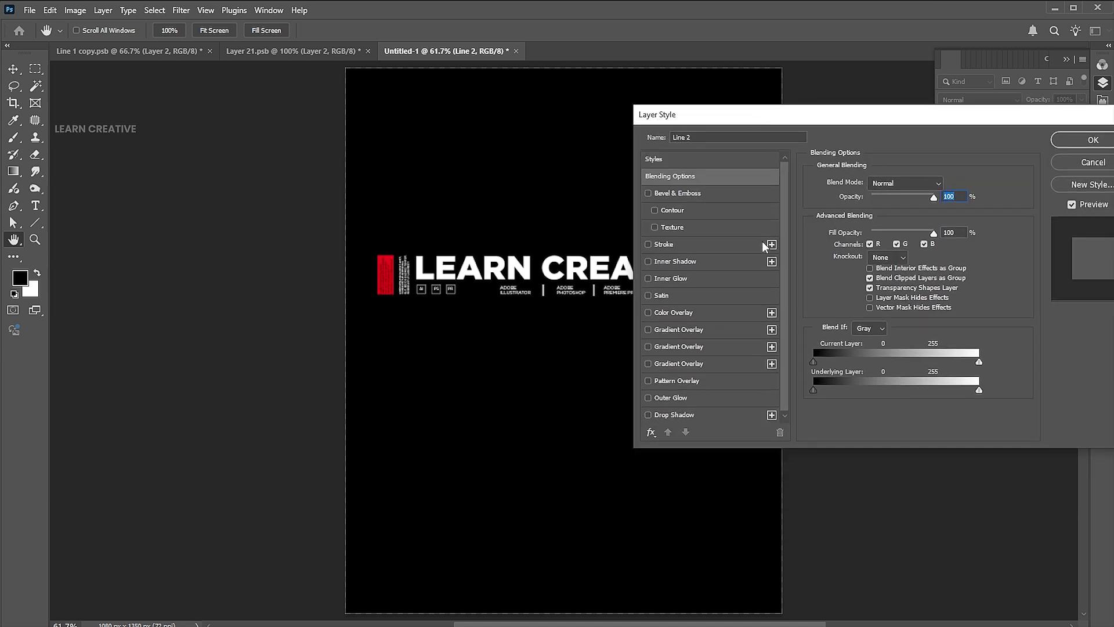
pyautogui.moveTo(933, 233); pyautogui.dragTo(798, 233)
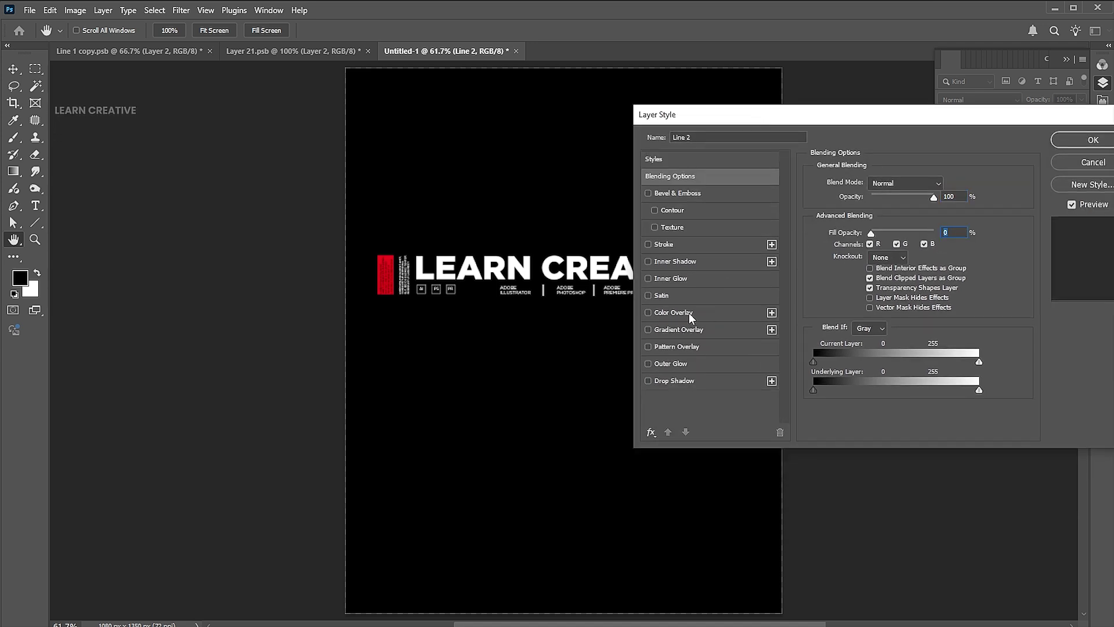
# Apply a reversed radial Gradient Overlay to the line, fading from red e40000 to transparent df0000 at 123% scale.
pyautogui.click(648, 330)
pyautogui.click(665, 329)
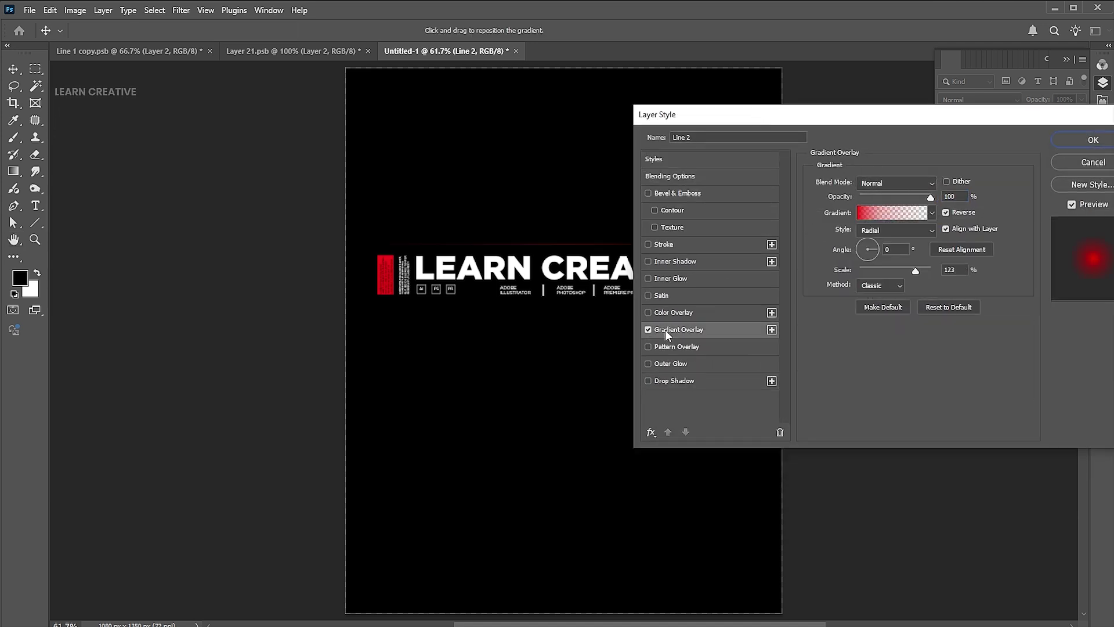
pyautogui.click(903, 217)
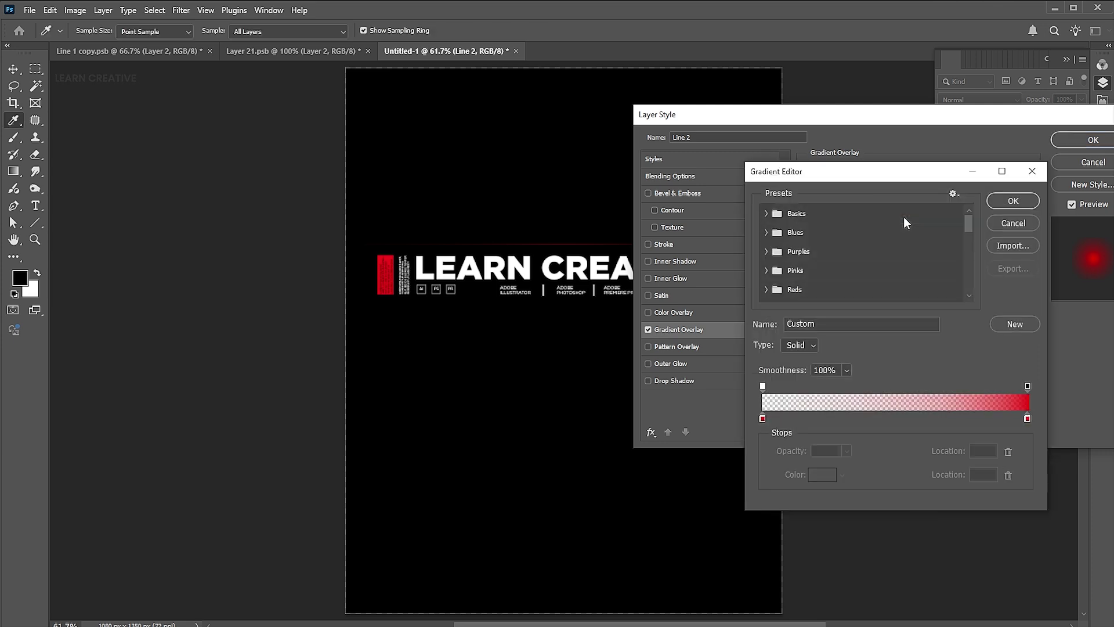
pyautogui.doubleClick(1027, 419)
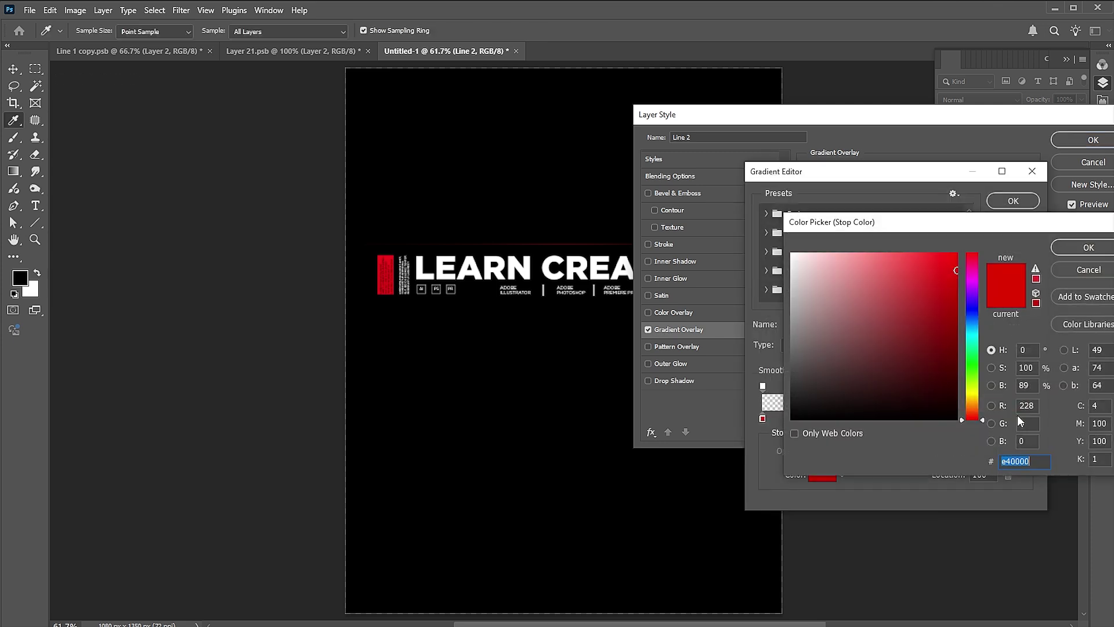
pyautogui.click(1081, 250)
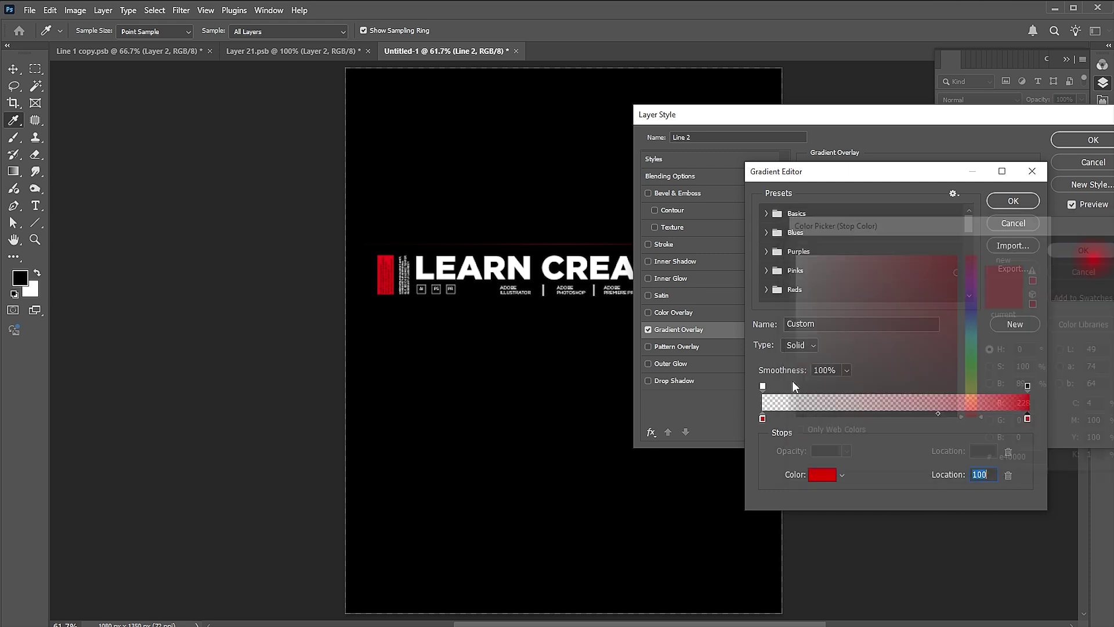
pyautogui.doubleClick(763, 419)
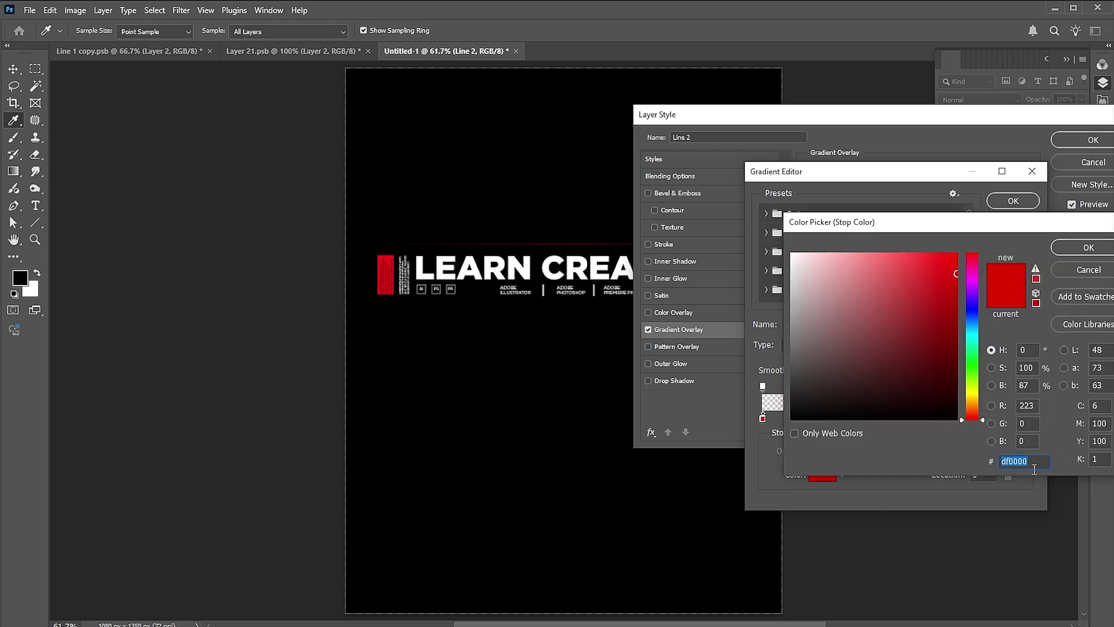
pyautogui.click(1089, 249)
pyautogui.click(762, 386)
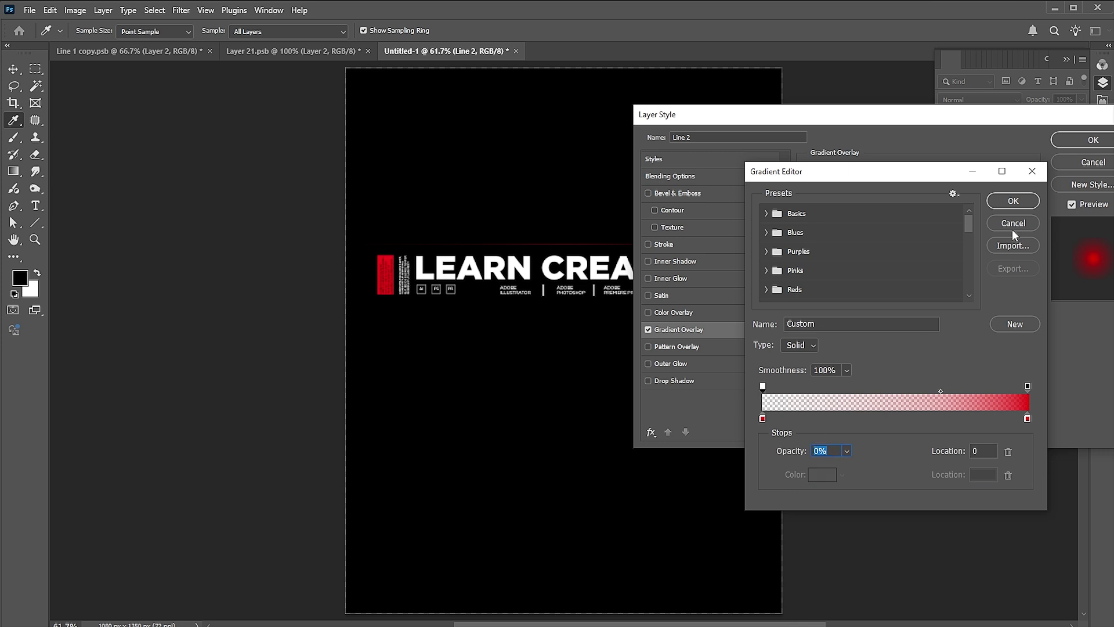
pyautogui.click(1011, 200)
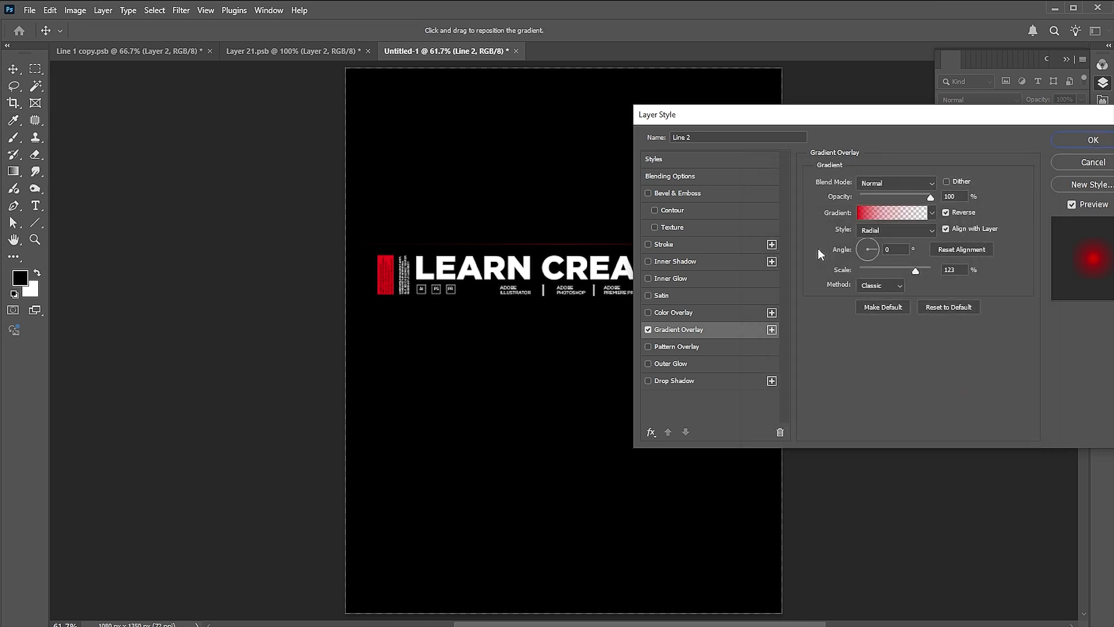
# Add a second radial Gradient Overlay to the line and set its scale to 87%.
pyautogui.click(772, 330)
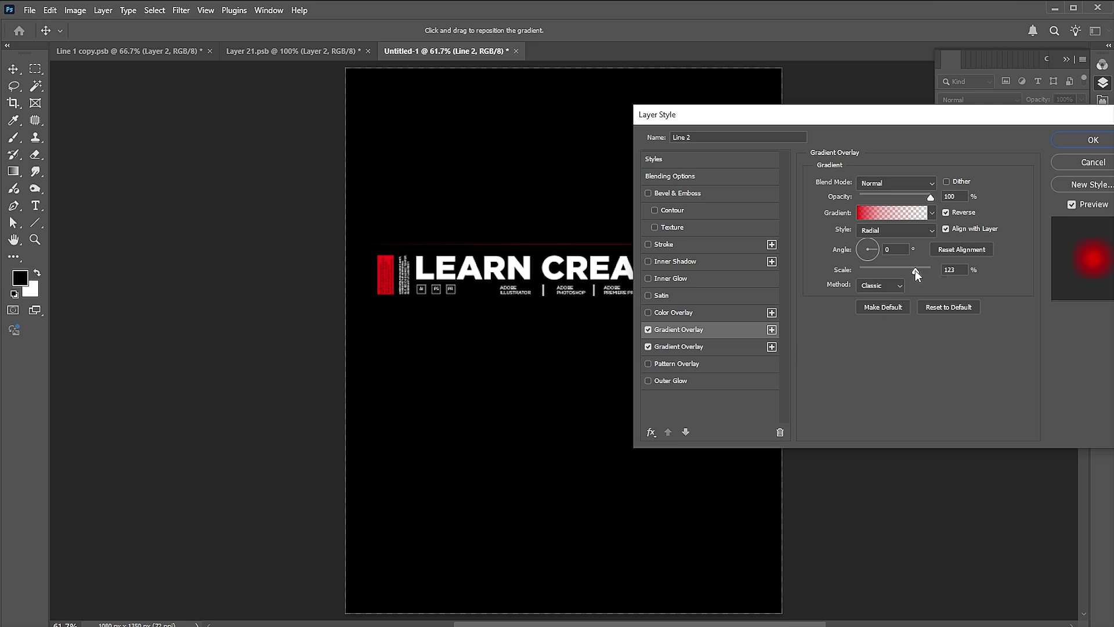
pyautogui.moveTo(903, 269); pyautogui.dragTo(897, 269)
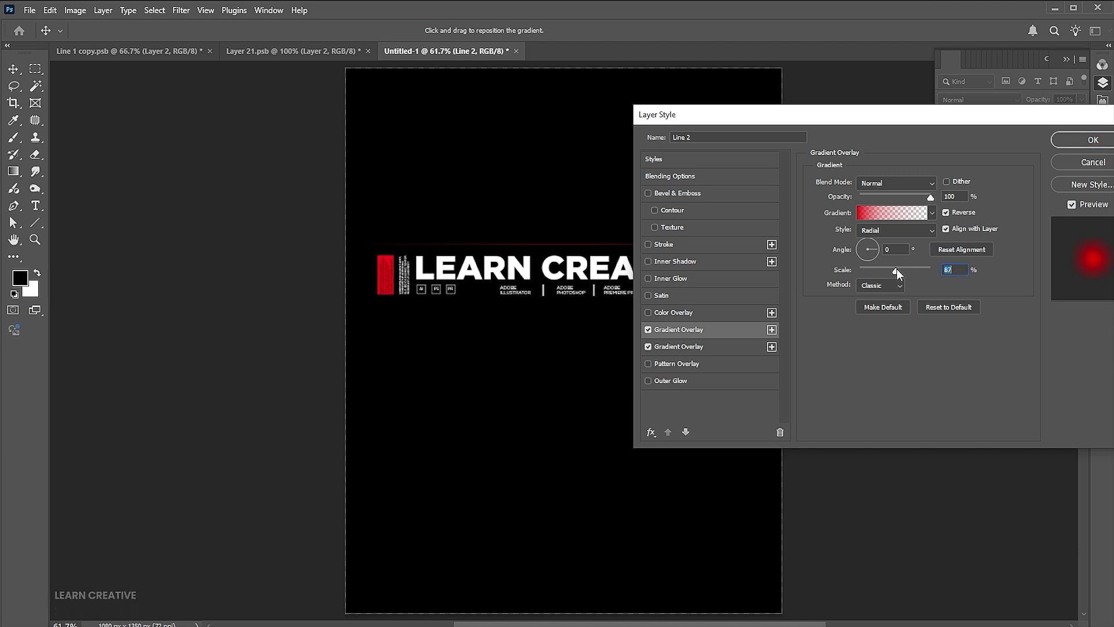
# Add a third Gradient Overlay with its opaque red stop changed to white and its scale reduced to 62%, and apply the style.
pyautogui.click(770, 330)
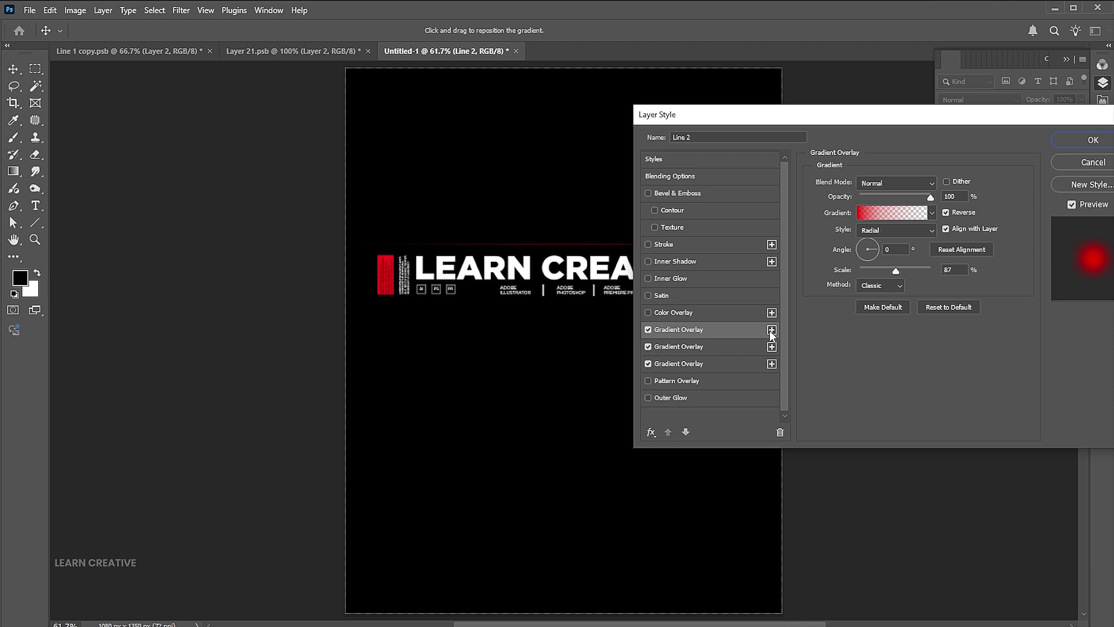
pyautogui.click(883, 212)
pyautogui.doubleClick(1027, 419)
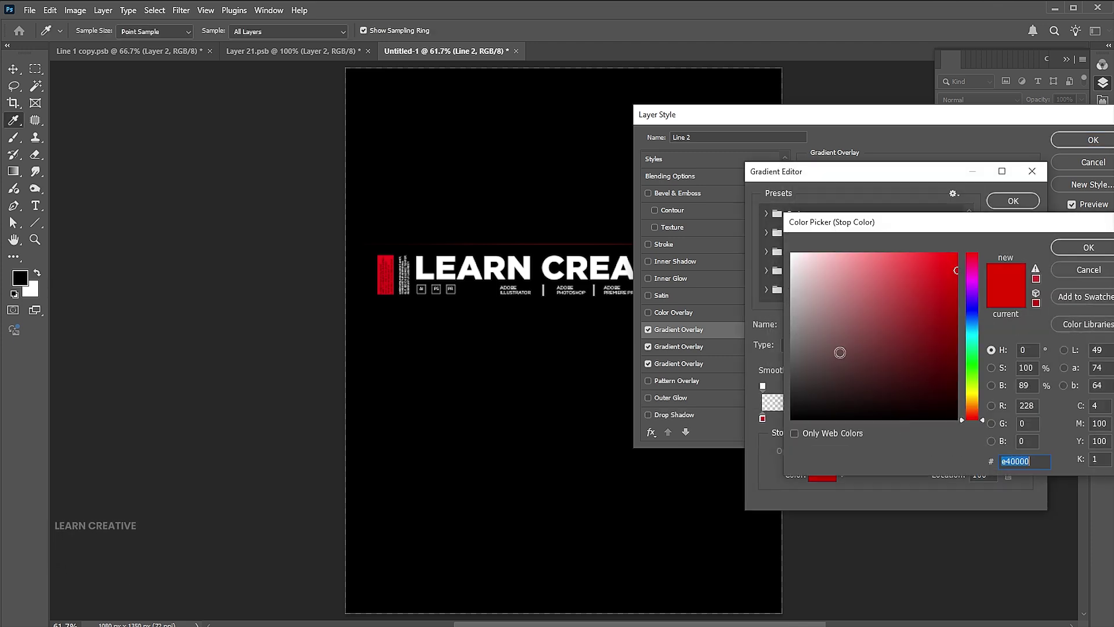
pyautogui.click(1088, 247)
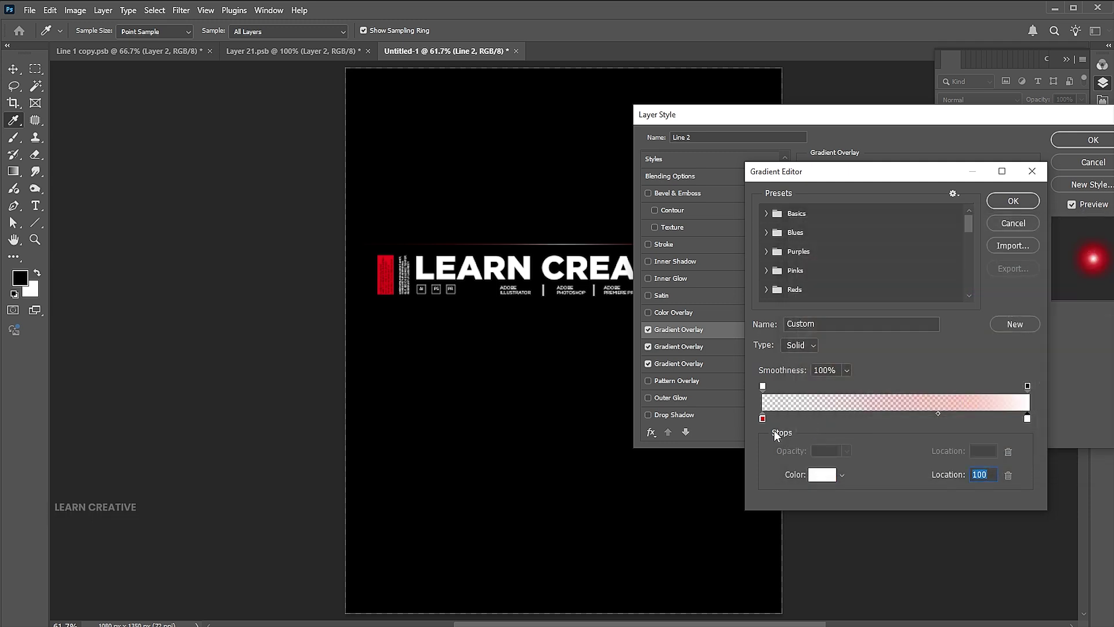
pyautogui.click(1013, 201)
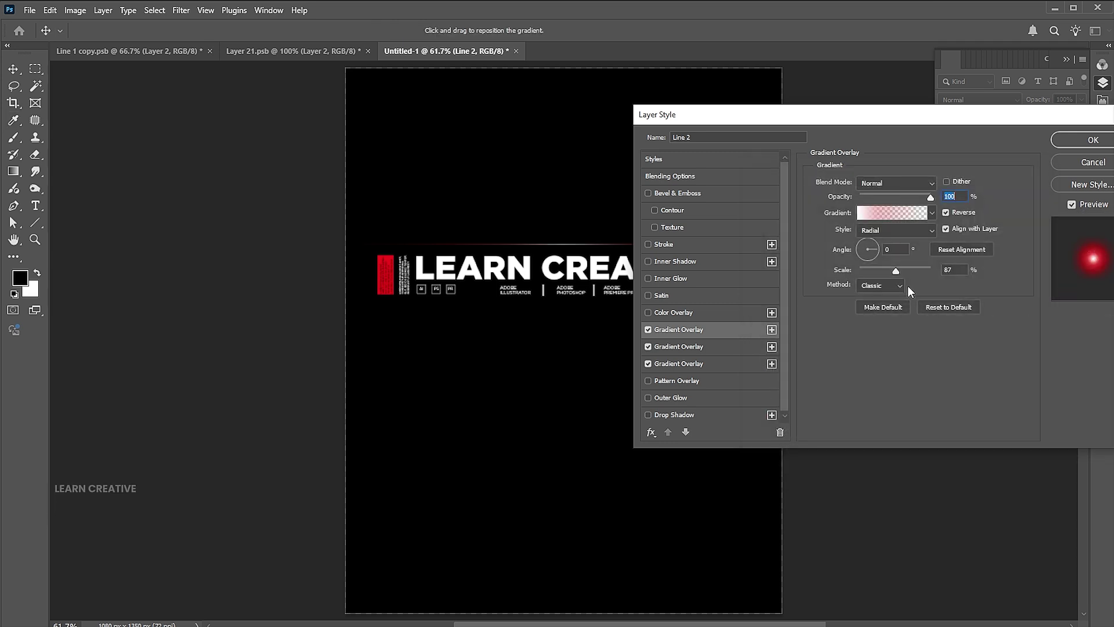
pyautogui.moveTo(897, 267); pyautogui.dragTo(882, 270)
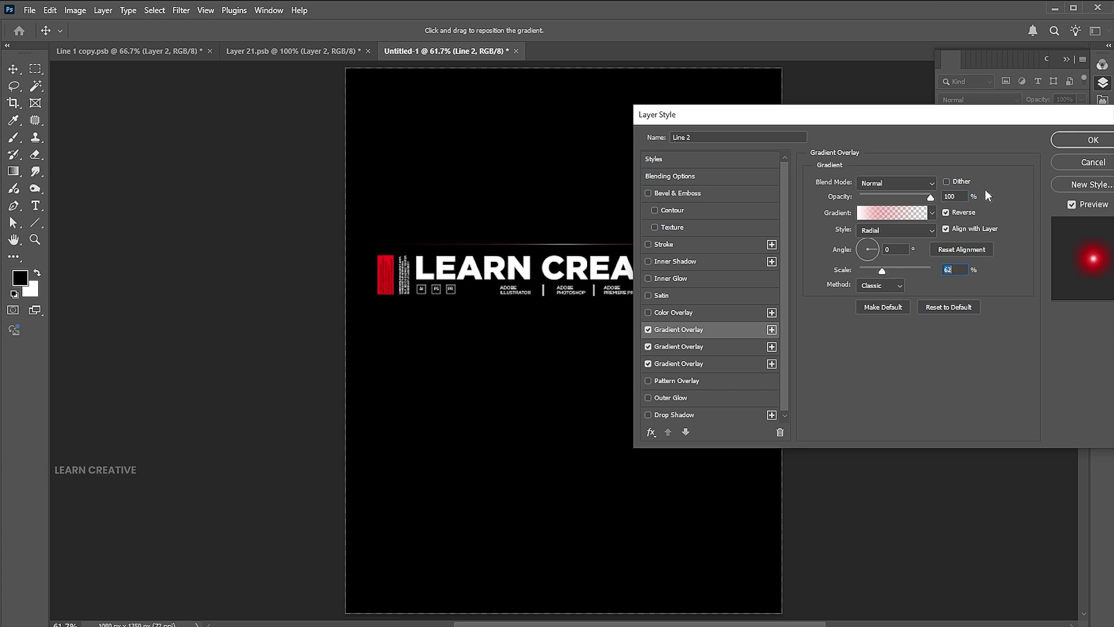
pyautogui.click(1086, 141)
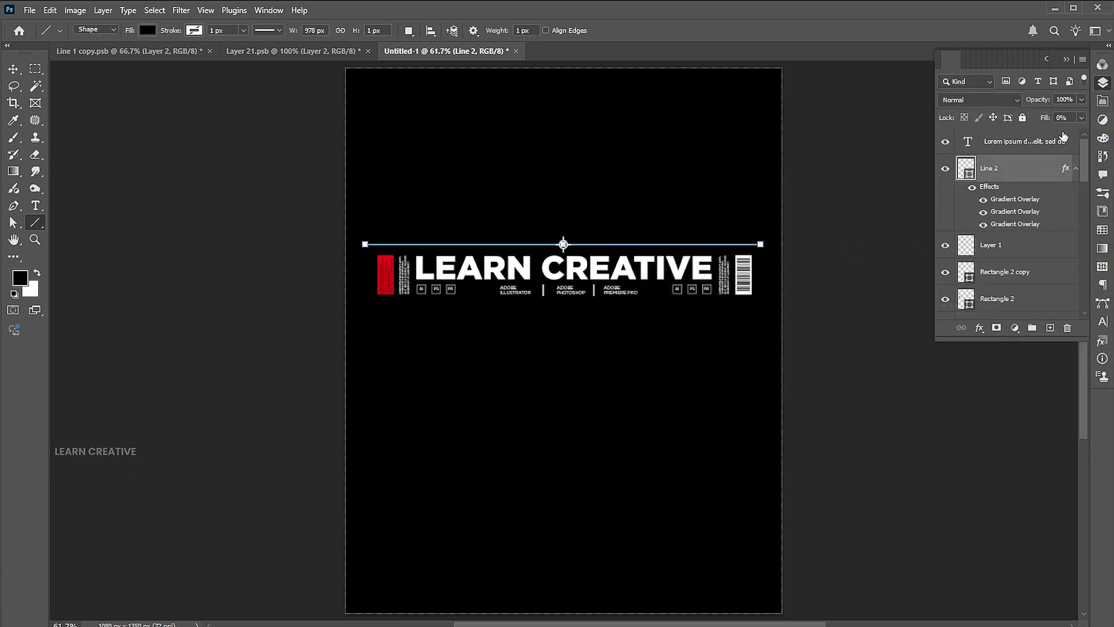
# Set the line shape's fill to none and give it a black 3 px stroke.
pyautogui.click(1101, 102)
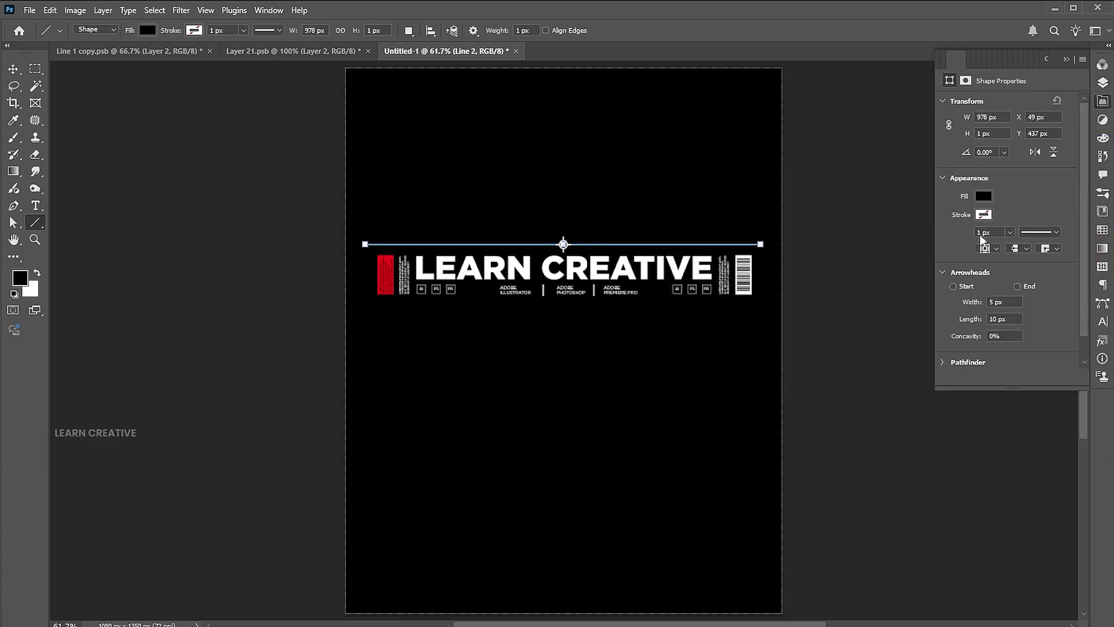
pyautogui.click(984, 215)
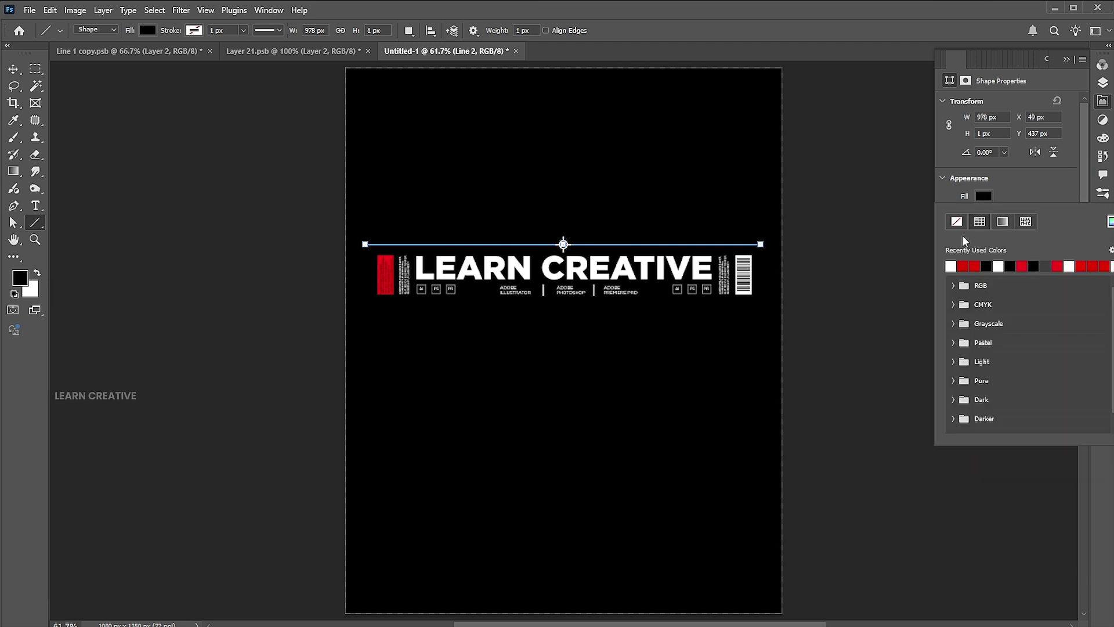
pyautogui.click(957, 224)
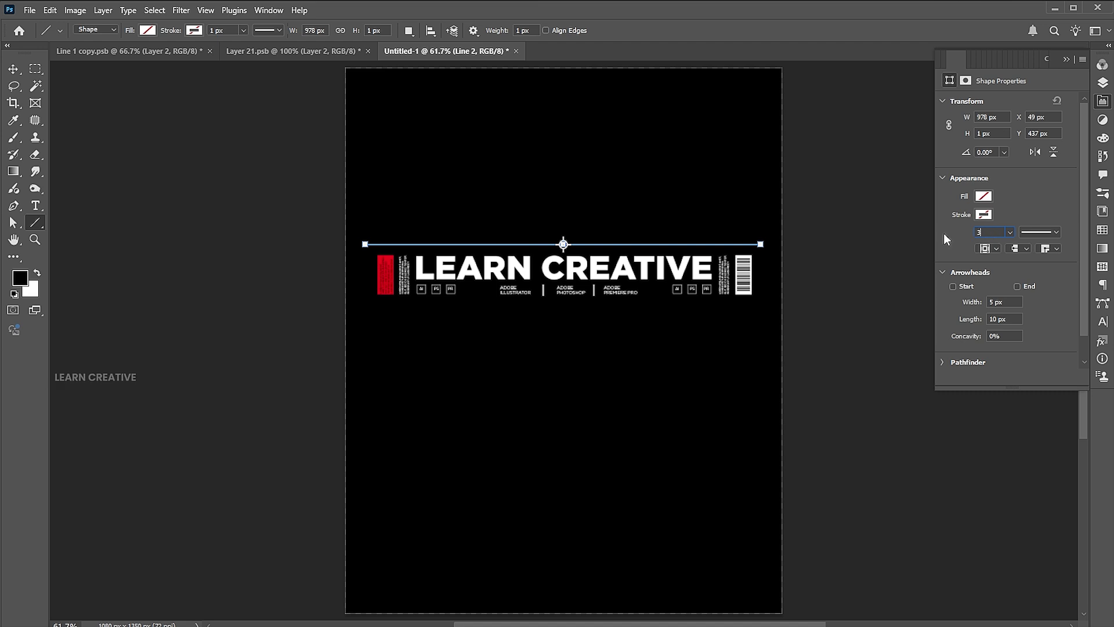
pyautogui.click(13, 69)
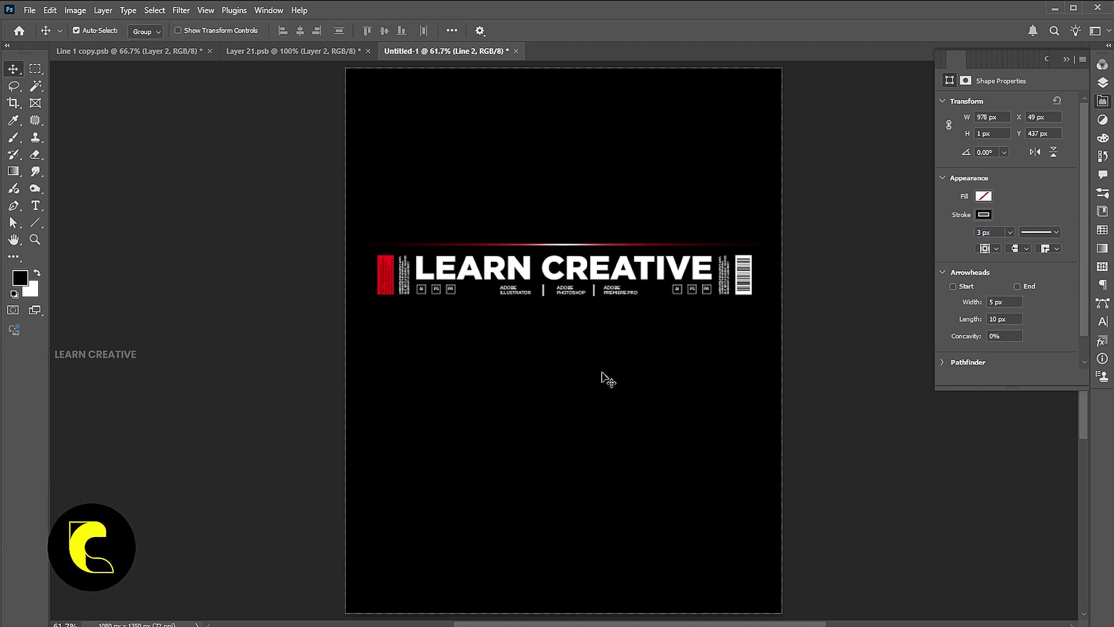
pyautogui.click(1065, 59)
# Paint a single soft brush dab in red ff0000 over the line's center on a new layer above Line 2.
pyautogui.click(1102, 82)
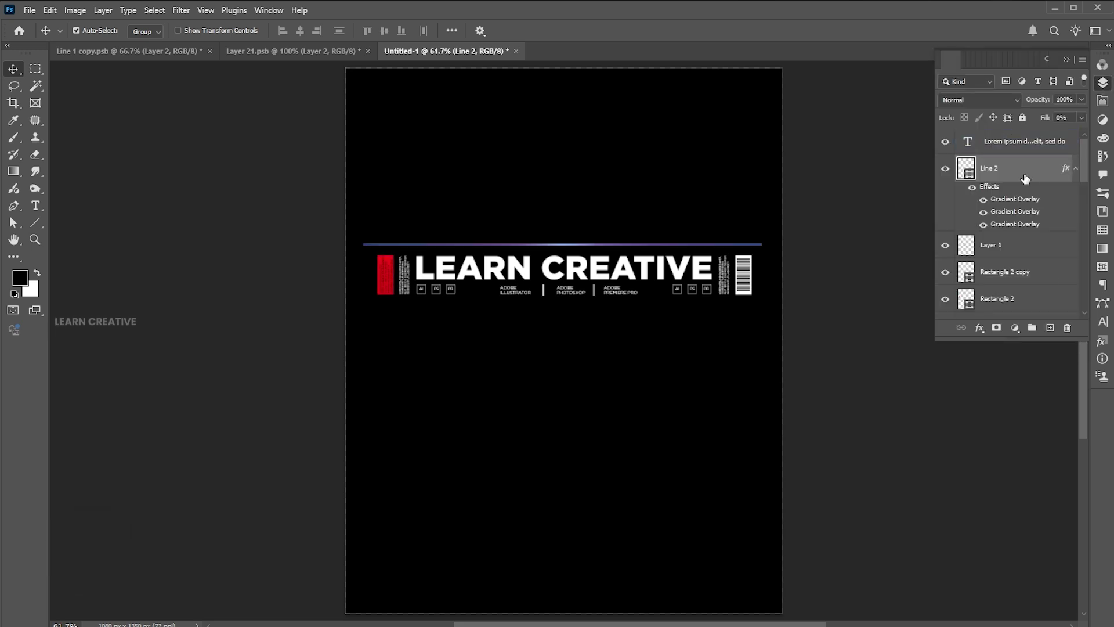
pyautogui.click(1051, 326)
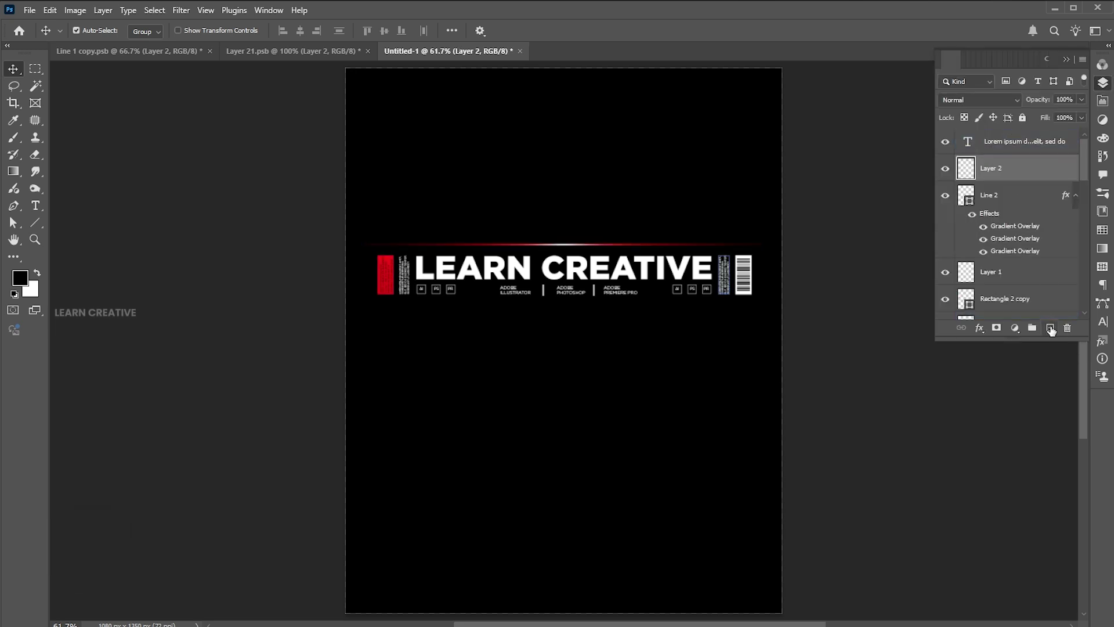
pyautogui.press('i')
pyautogui.click(21, 279)
pyautogui.write('ff0000')
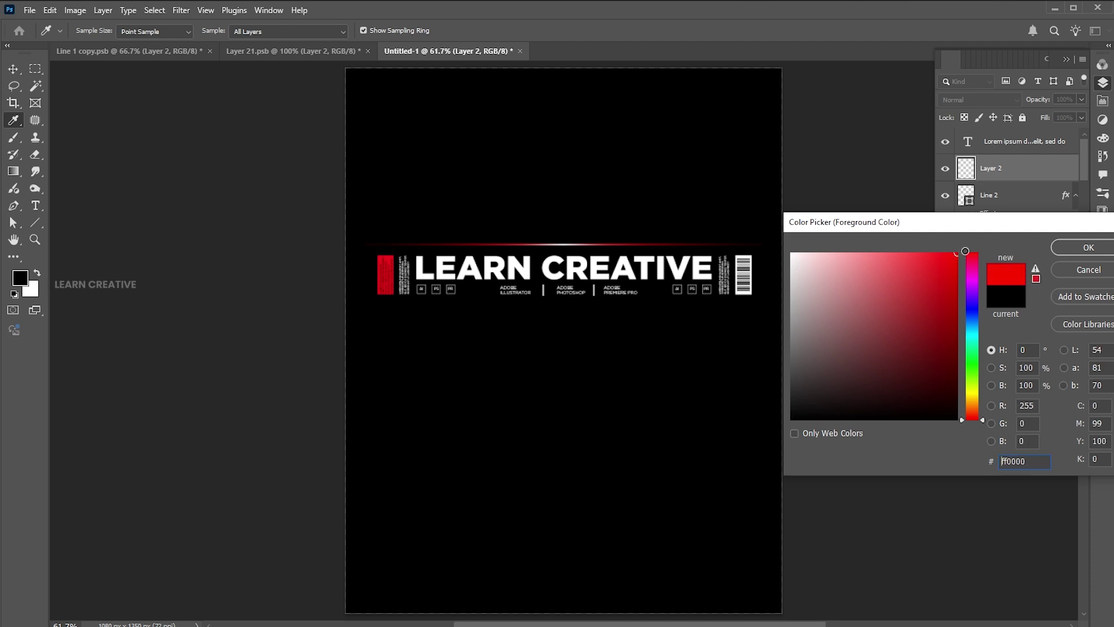
pyautogui.click(1078, 249)
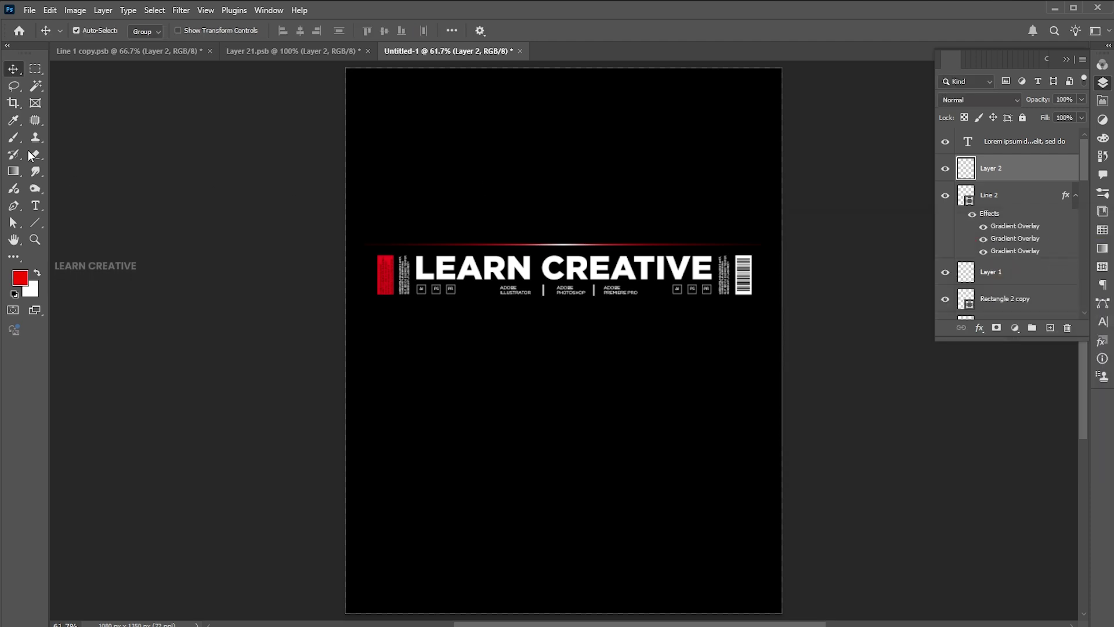
pyautogui.press('b')
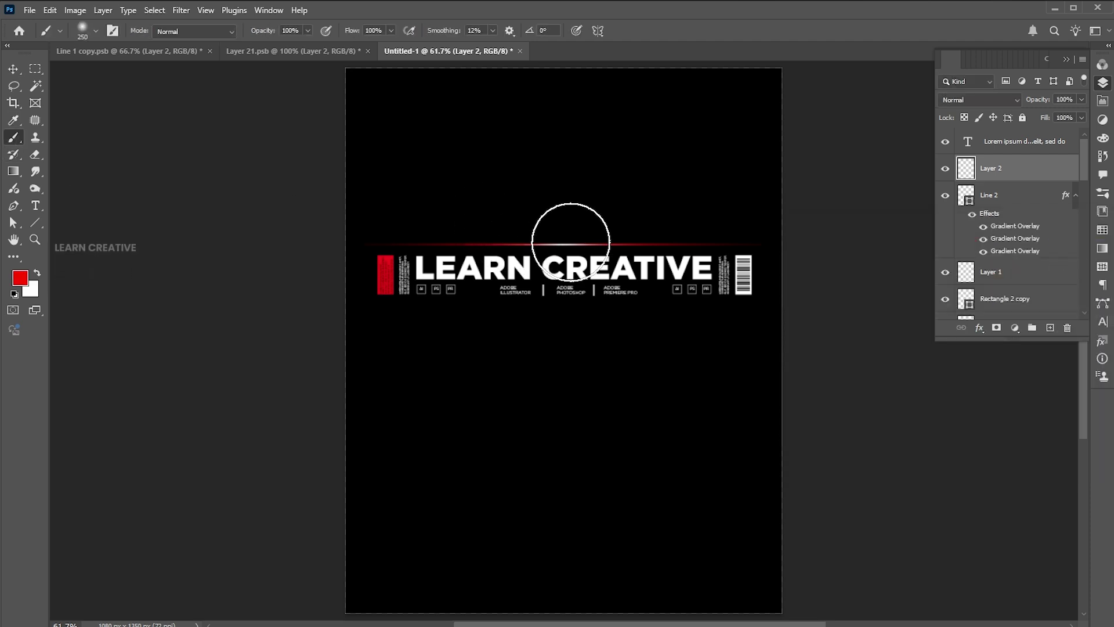
pyautogui.click(570, 235)
# Squash the red dab into a thin, wide glow and place it on the line just right of its bright center.
pyautogui.press('v')
pyautogui.hotkey('ctrl', 't')
pyautogui.moveTo(570, 155); pyautogui.dragTo(666, 267)
pyautogui.press('Return')
pyautogui.press('z')
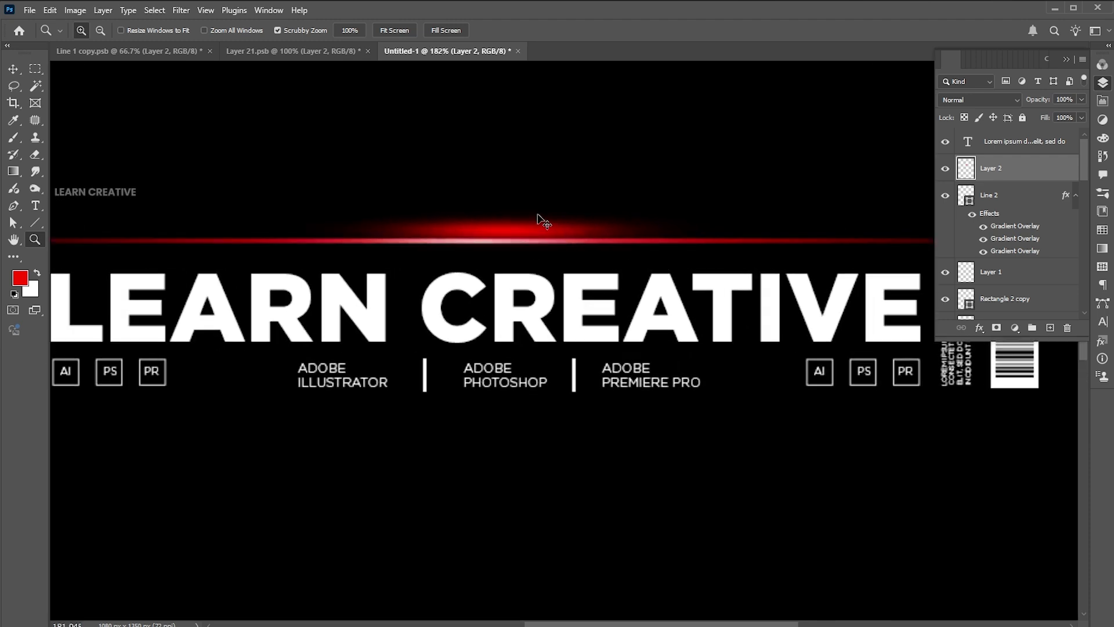
pyautogui.hotkey('ctrl', 't')
pyautogui.moveTo(512, 203); pyautogui.dragTo(512, 211)
pyautogui.moveTo(560, 240); pyautogui.dragTo(673, 251)
pyautogui.press('Return')
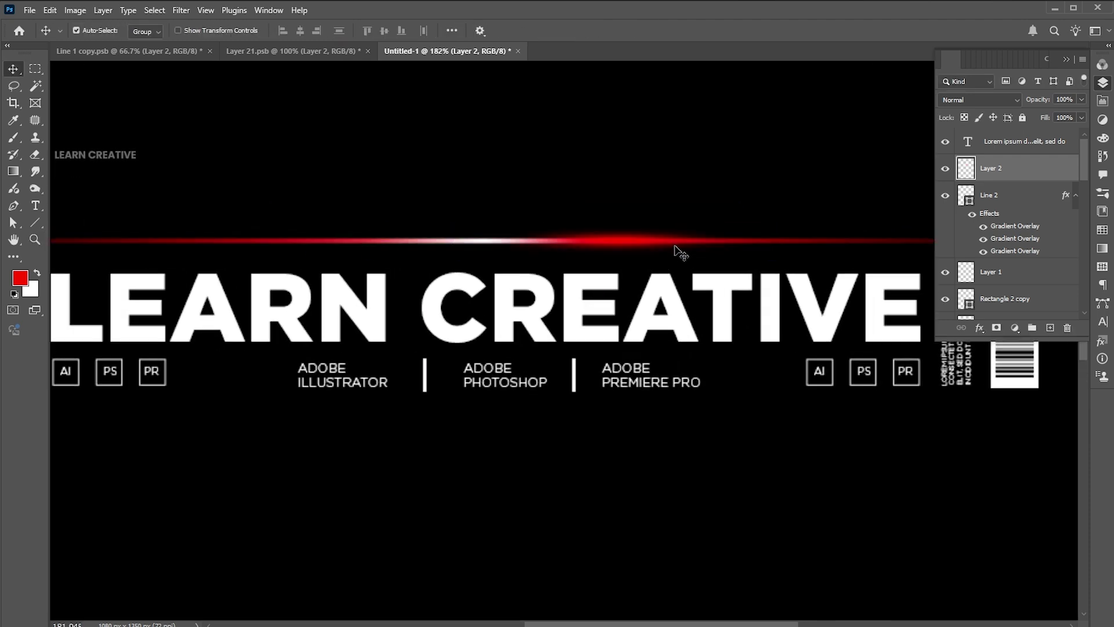
# Duplicate the red glow to the left of the line's bright center and stretch the copy along the line.
pyautogui.moveTo(628, 248); pyautogui.dragTo(426, 248)
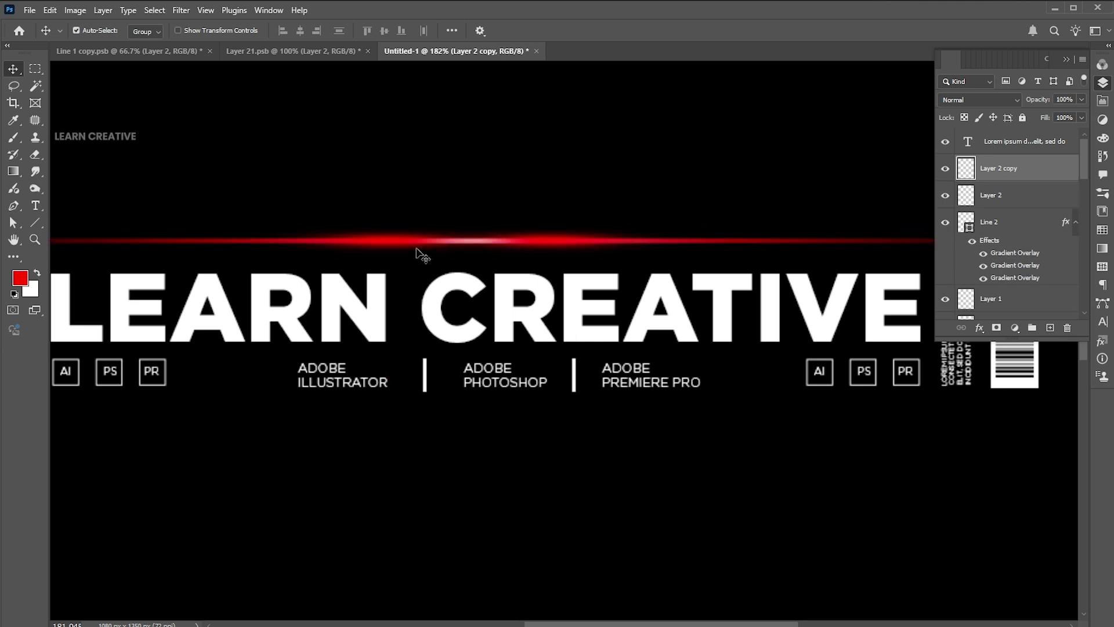
pyautogui.hotkey('ctrl', 't')
pyautogui.moveTo(548, 225); pyautogui.dragTo(261, 243)
pyautogui.press('Return')
# Duplicate the stretched glow and place the copy along the right half of the line.
pyautogui.hotkey('ctrl', 'j')
pyautogui.hotkey('ctrl', 't')
pyautogui.press('Return')
pyautogui.press('z')
pyautogui.moveTo(530, 198); pyautogui.dragTo(486, 200)
pyautogui.press('v')
pyautogui.keyDown('alt'); pyautogui.moveTo(383, 226); pyautogui.dragTo(732, 222); pyautogui.keyUp('alt')
pyautogui.hotkey('ctrl', 't')
pyautogui.press('Return')
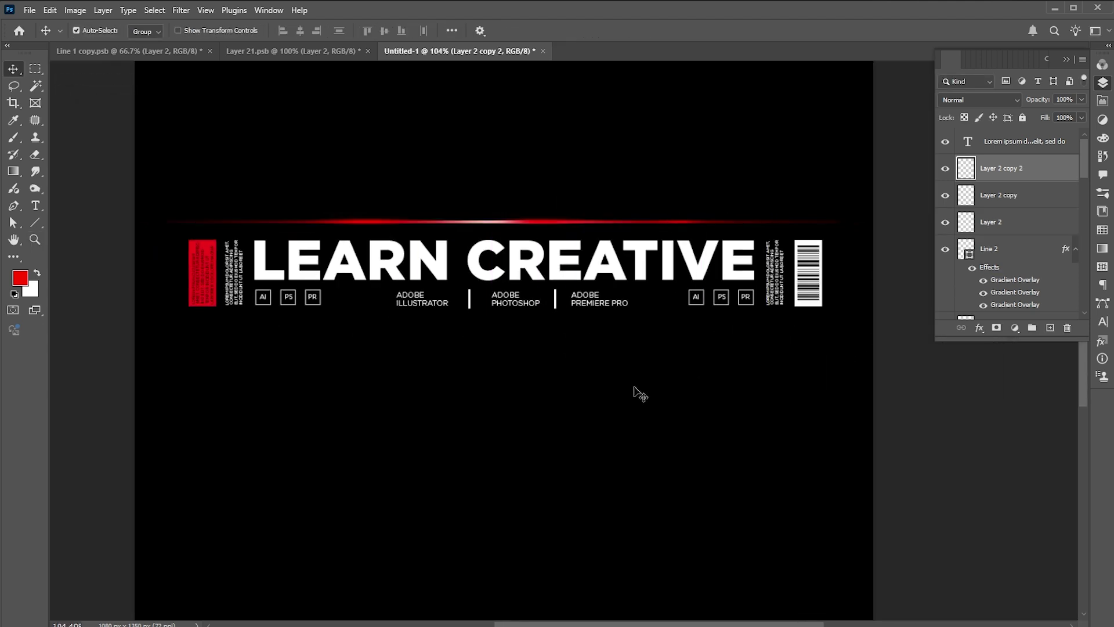
# Convert Line 2 and the three red glow layers above it into one smart object.
pyautogui.press('z')
pyautogui.moveTo(554, 323); pyautogui.dragTo(534, 323)
pyautogui.press('v')
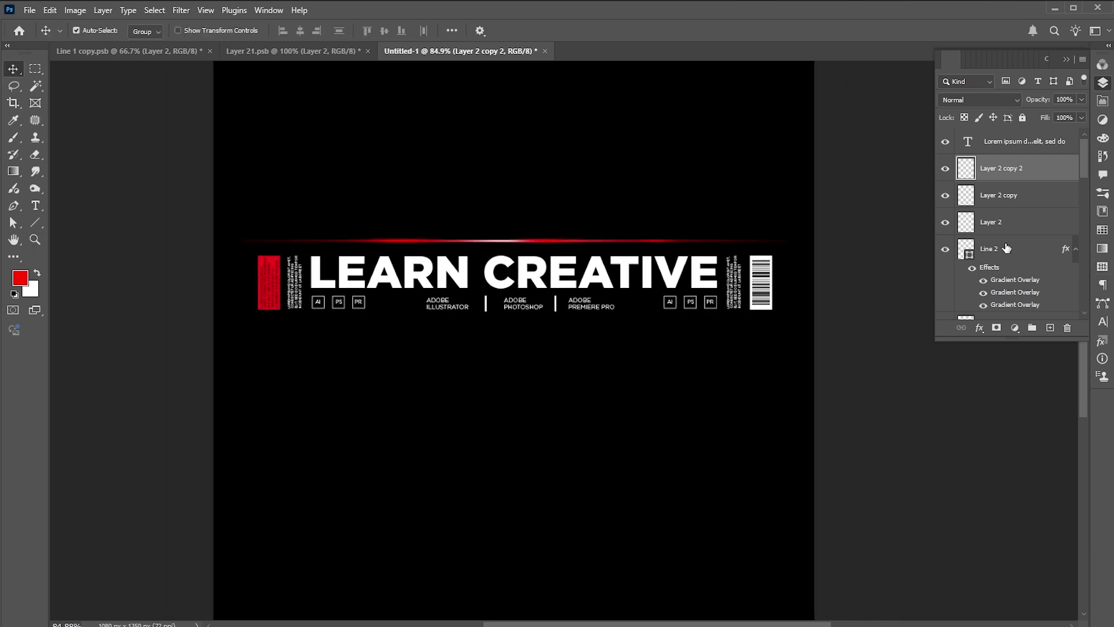
pyautogui.keyDown('shift'); pyautogui.click(1007, 248); pyautogui.keyUp('shift')
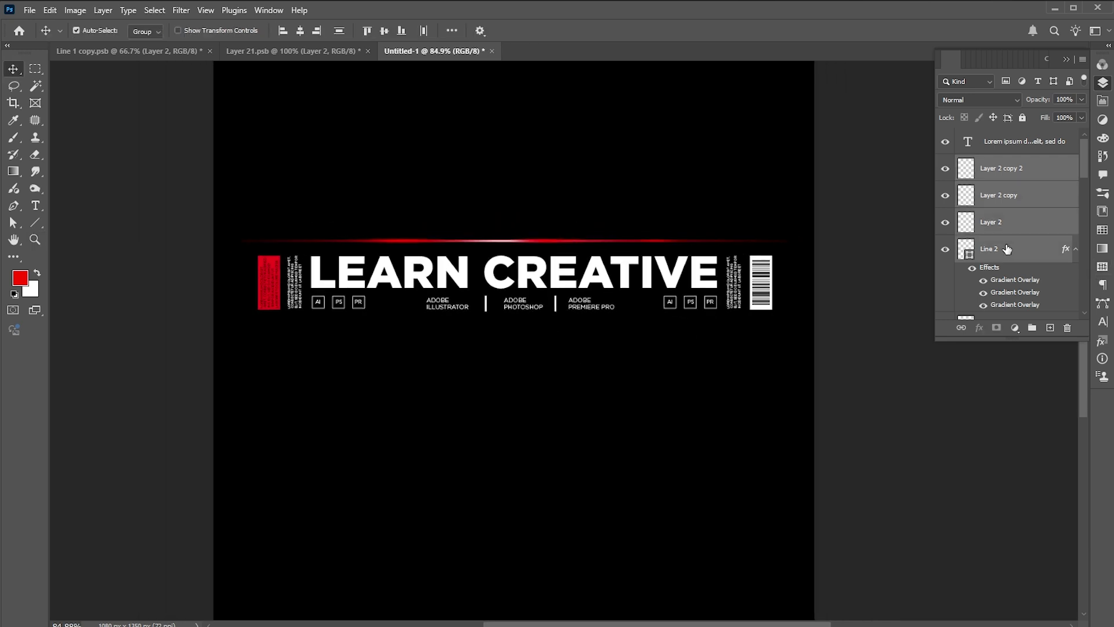
pyautogui.rightClick(1007, 249)
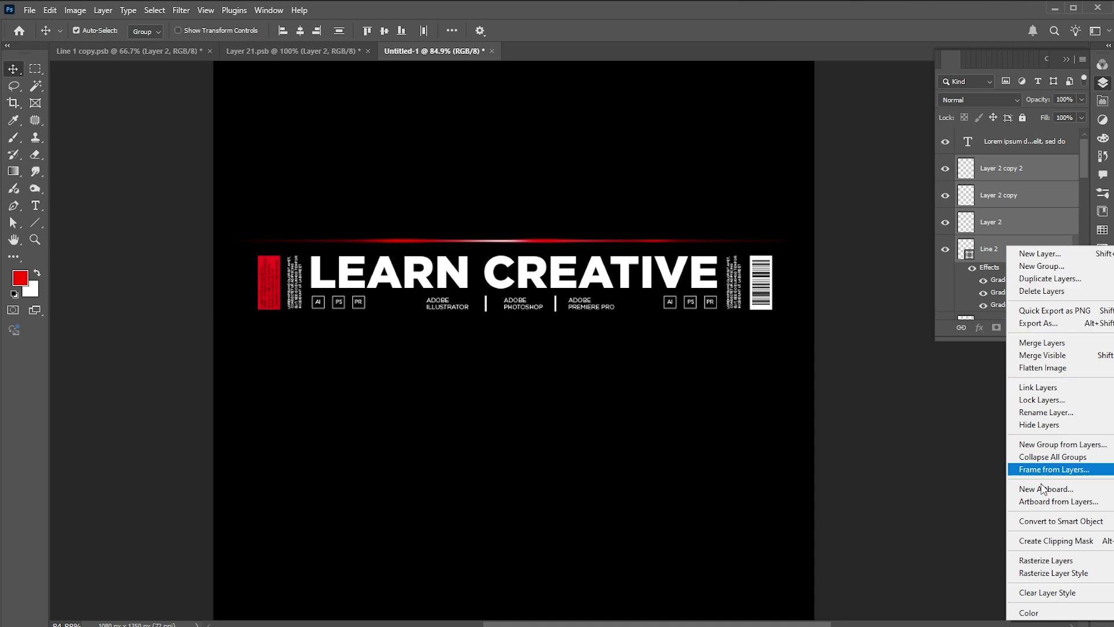
pyautogui.click(1038, 526)
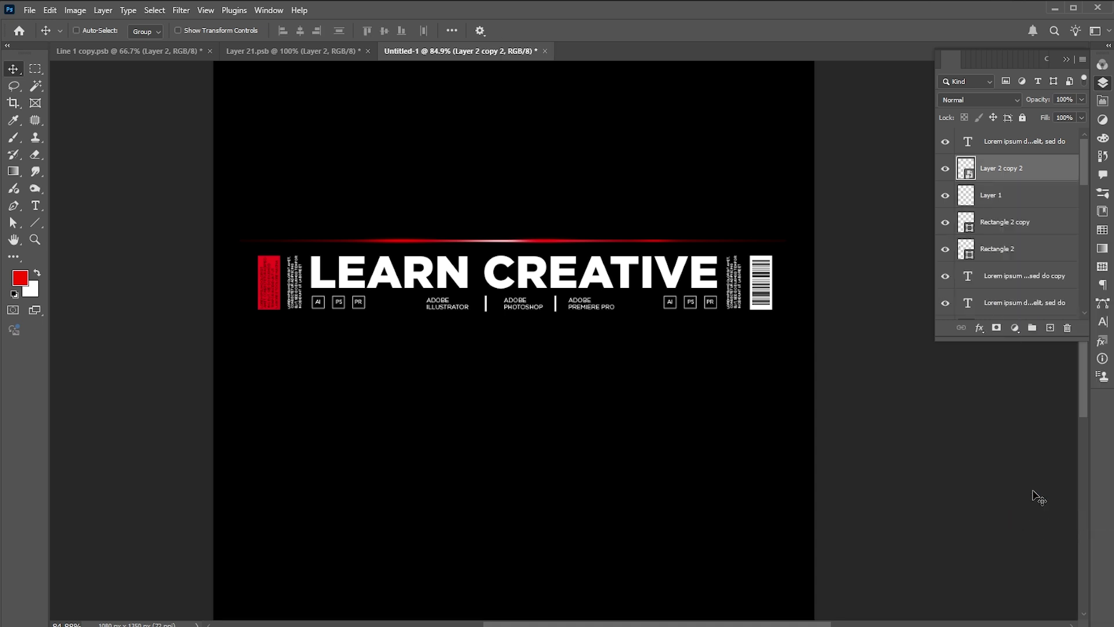
# Duplicate the glowing red line and place the copy just below the LEARN CREATIVE text block.
pyautogui.hotkey('ctrl', '0')
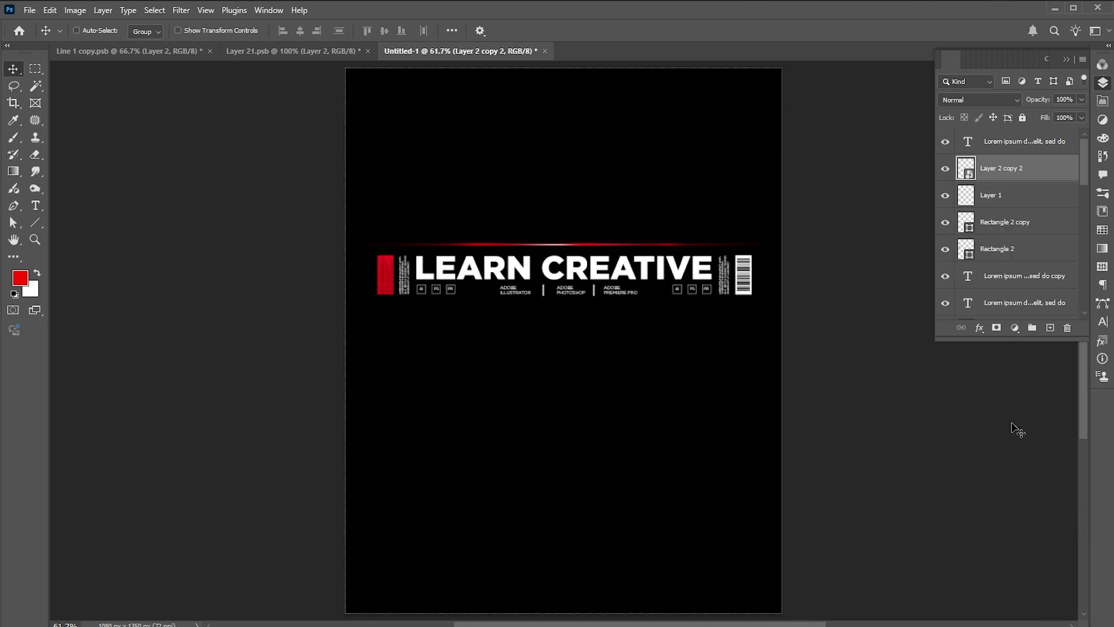
pyautogui.hotkey('ctrl', 'j')
pyautogui.hotkey('ctrl', 't')
pyautogui.moveTo(586, 240); pyautogui.dragTo(593, 311)
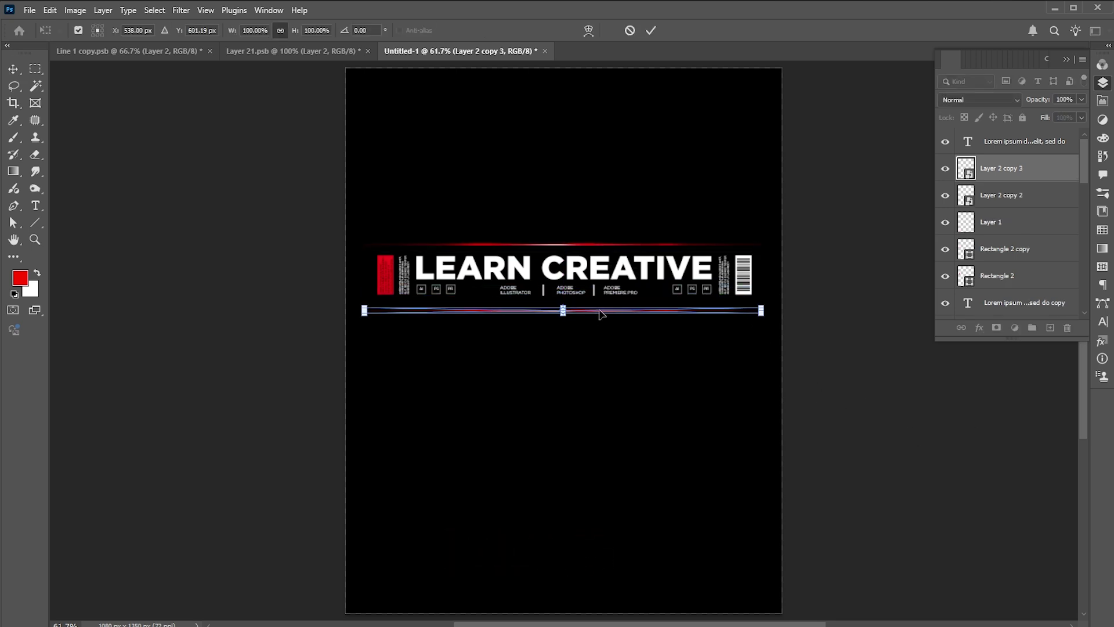
pyautogui.press('Return')
pyautogui.press('Up')
pyautogui.press('Up')
pyautogui.press('Up')
pyautogui.press('Up')
pyautogui.press('Up')
pyautogui.press('Up')
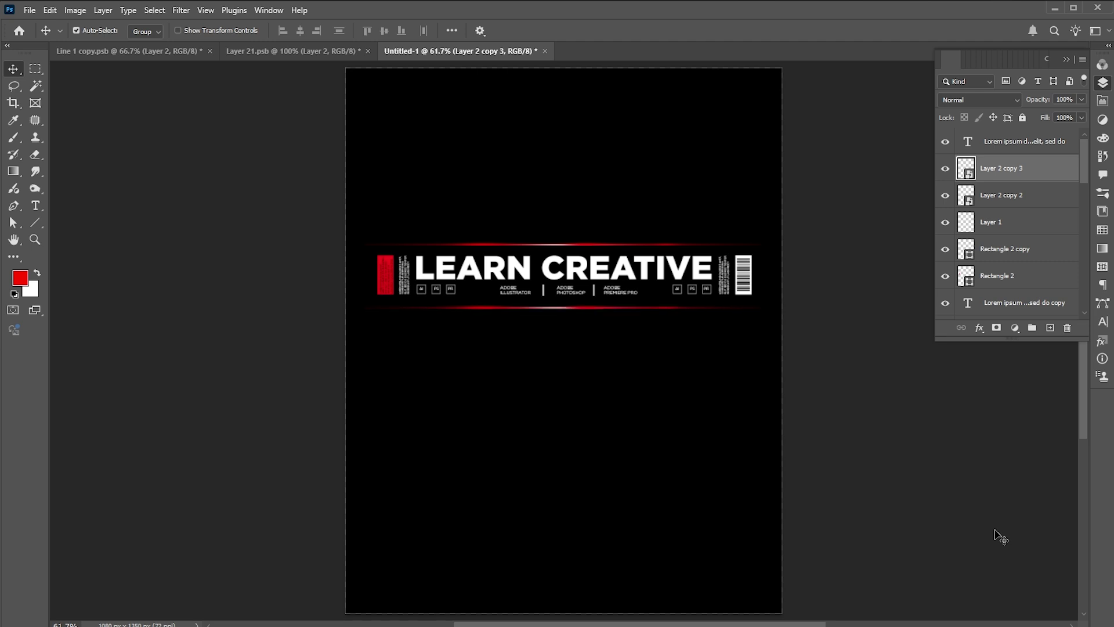
# Convert all banner layers, from the topmost text layer down to learn creative, into one smart object.
pyautogui.moveTo(1014, 346); pyautogui.dragTo(997, 586)
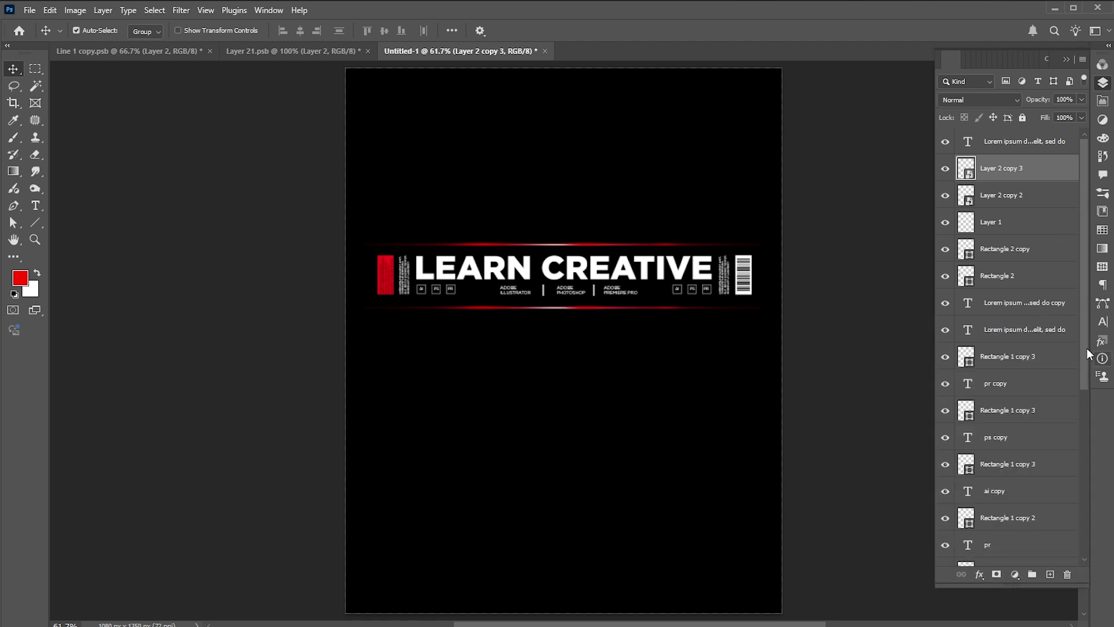
pyautogui.click(1027, 145)
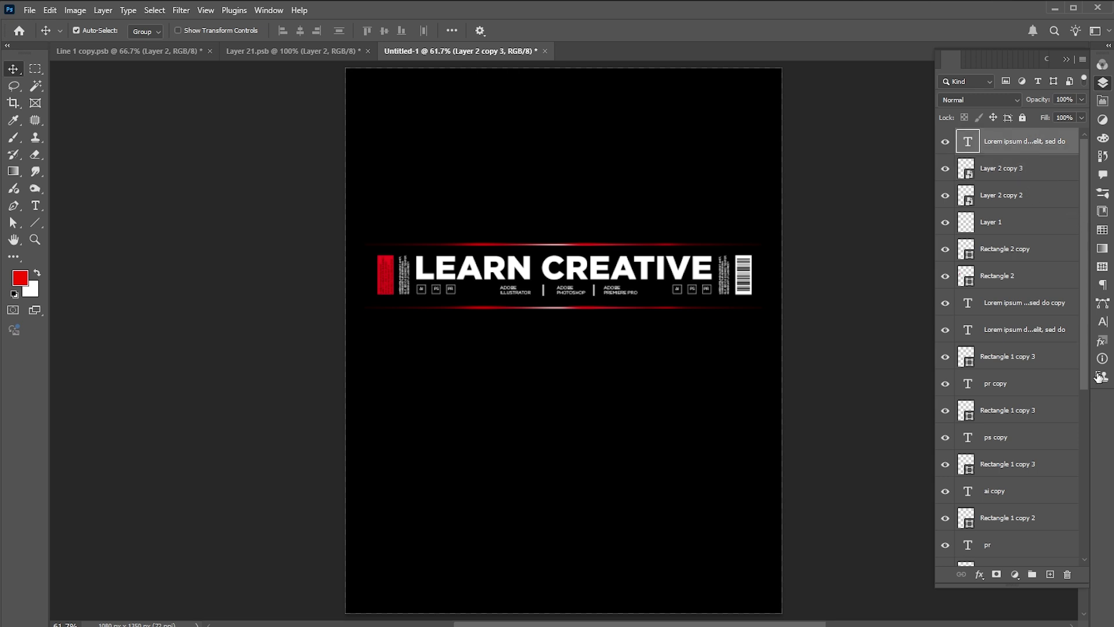
pyautogui.scroll(-5, 1070, 476)
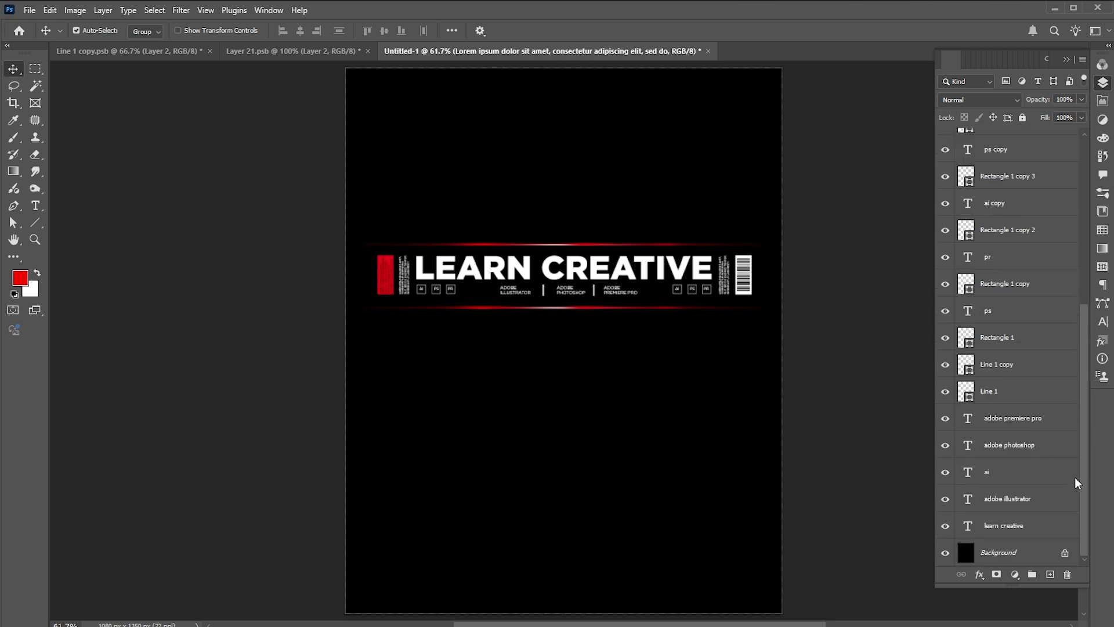
pyautogui.keyDown('shift'); pyautogui.click(1024, 533); pyautogui.keyUp('shift')
pyautogui.rightClick(1018, 308)
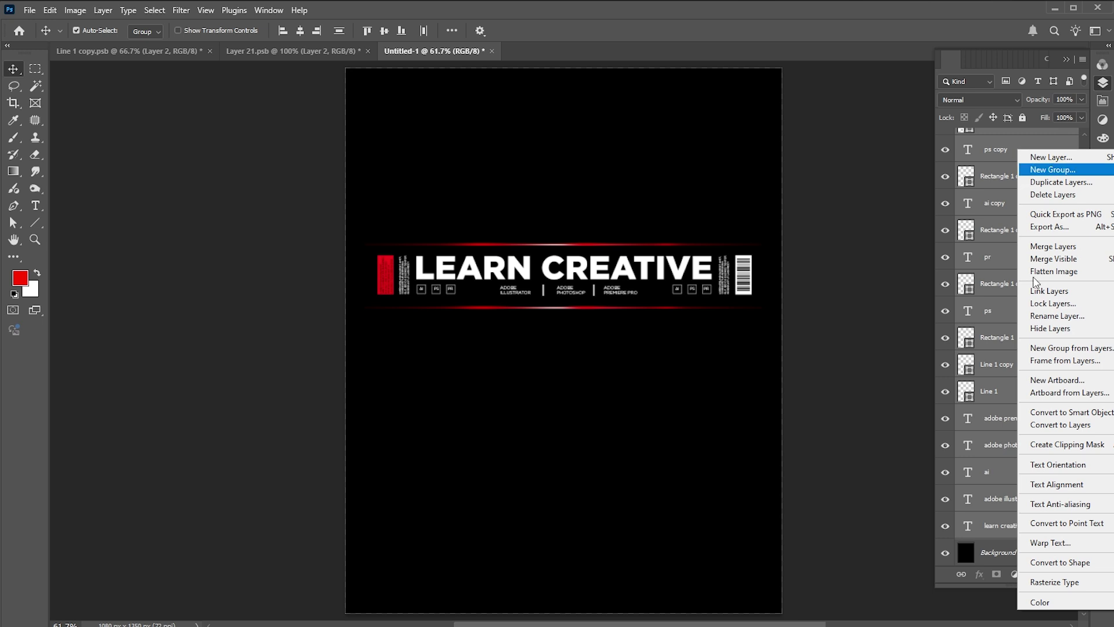
pyautogui.click(1032, 409)
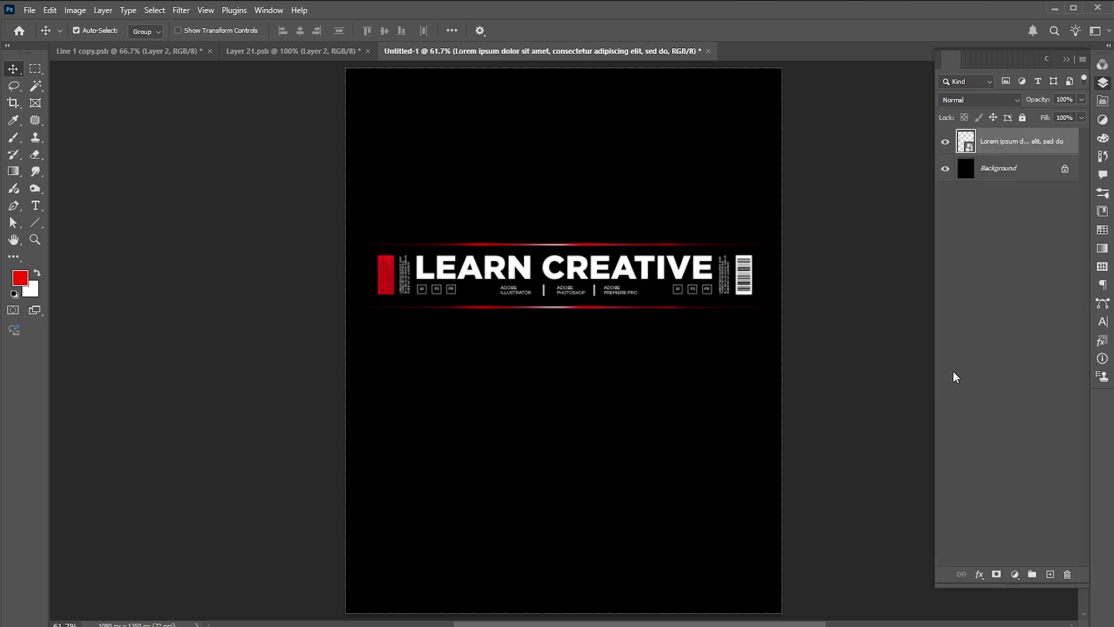
# Place the embedded portrait image bba5b6577e7de1005641e934e6affb43 and enlarge it slightly to nearly fill the canvas height.
pyautogui.click(29, 10)
pyautogui.click(84, 257)
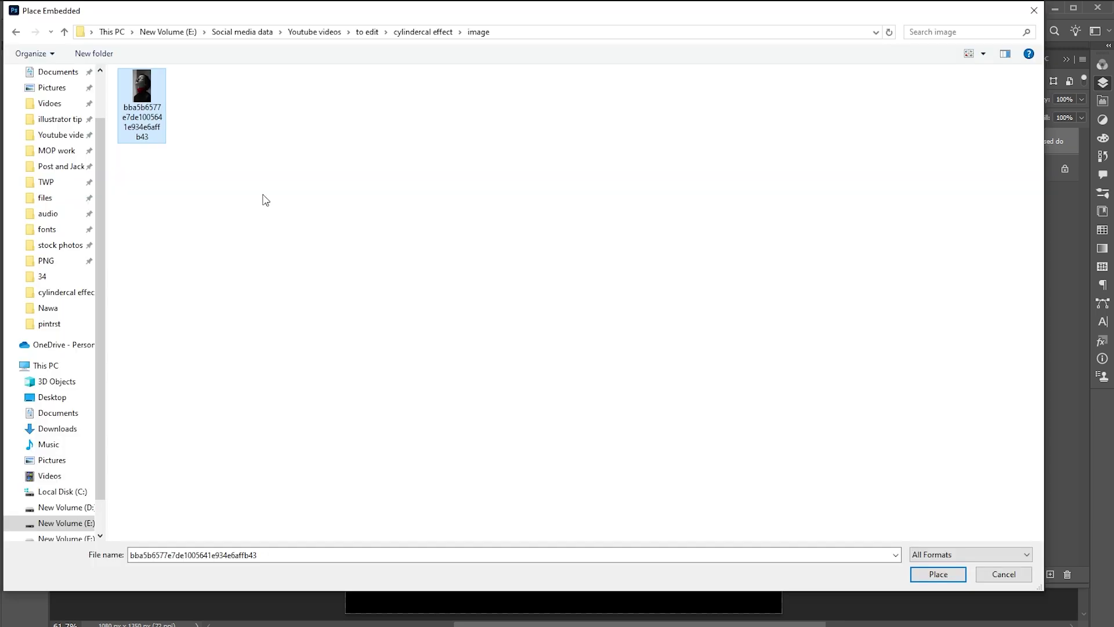
pyautogui.click(937, 574)
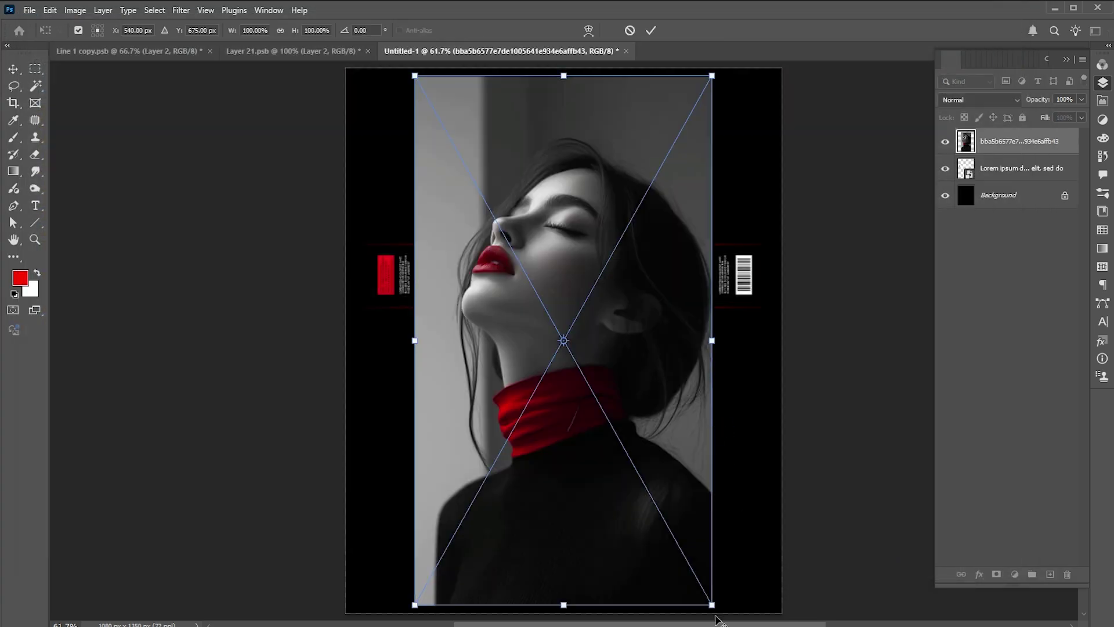
pyautogui.moveTo(712, 605); pyautogui.dragTo(716, 609)
pyautogui.press('Return')
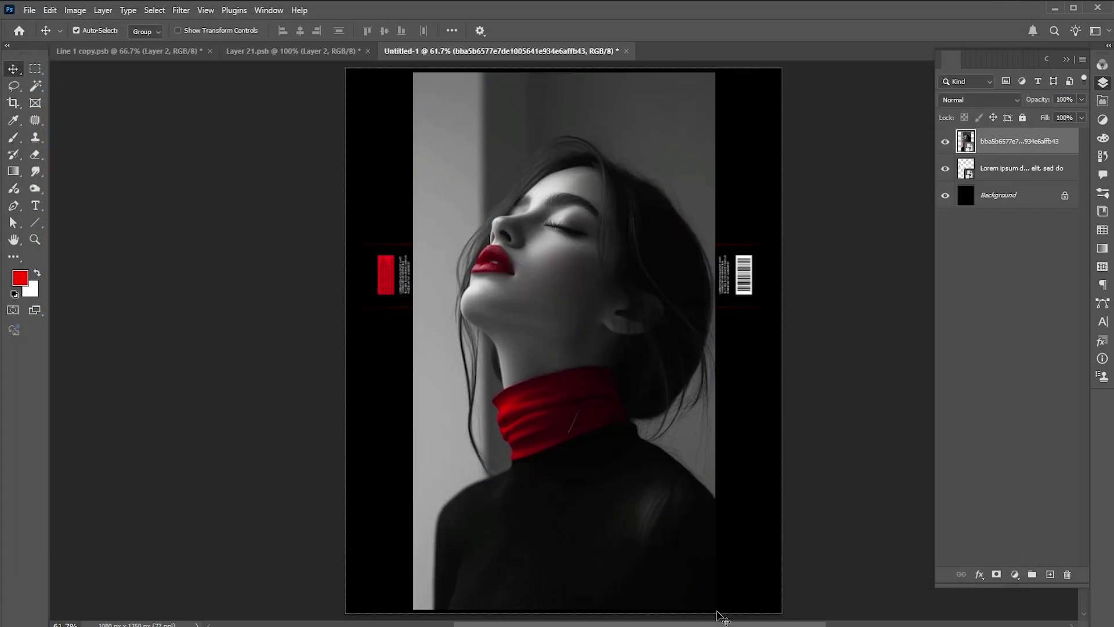
# Mask the portrait to its automatically selected subject and move its layer beneath the banner smart object.
pyautogui.click(155, 10)
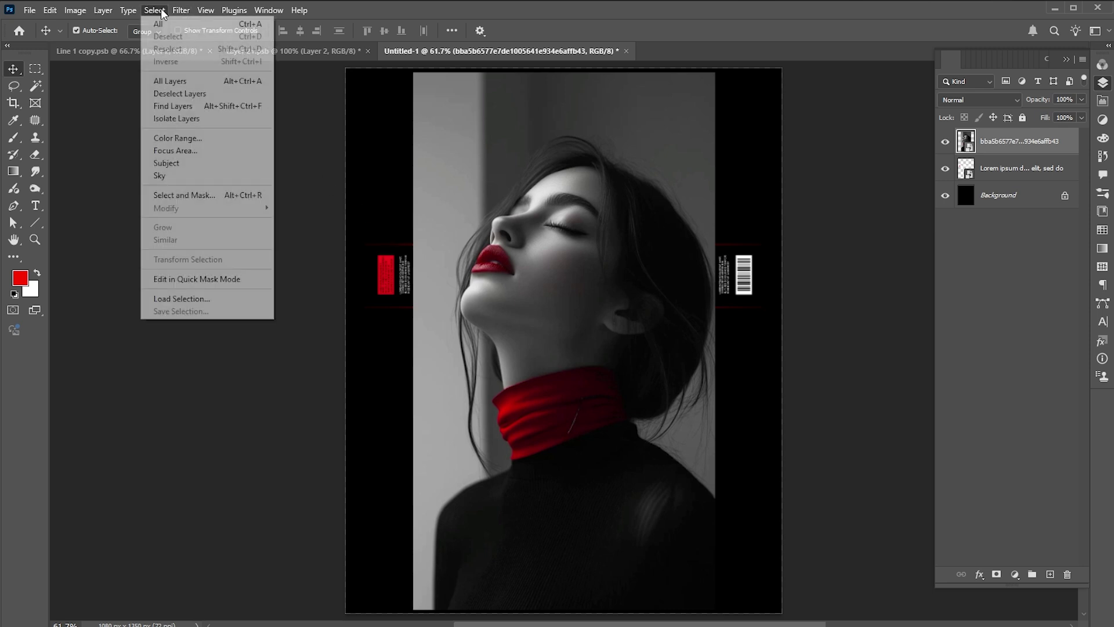
pyautogui.click(256, 164)
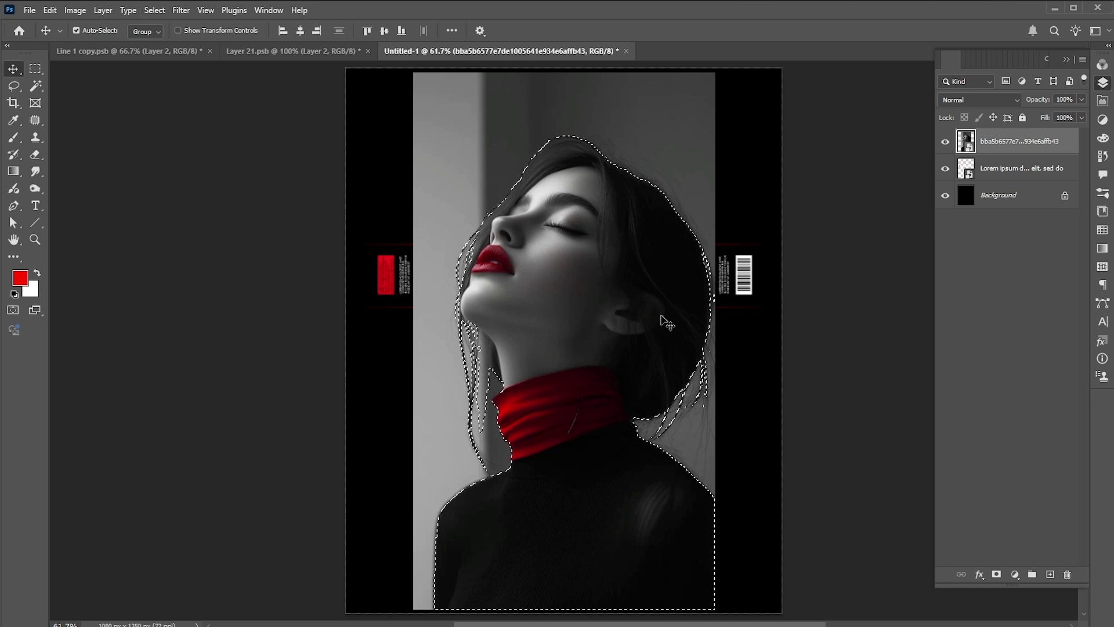
pyautogui.click(996, 574)
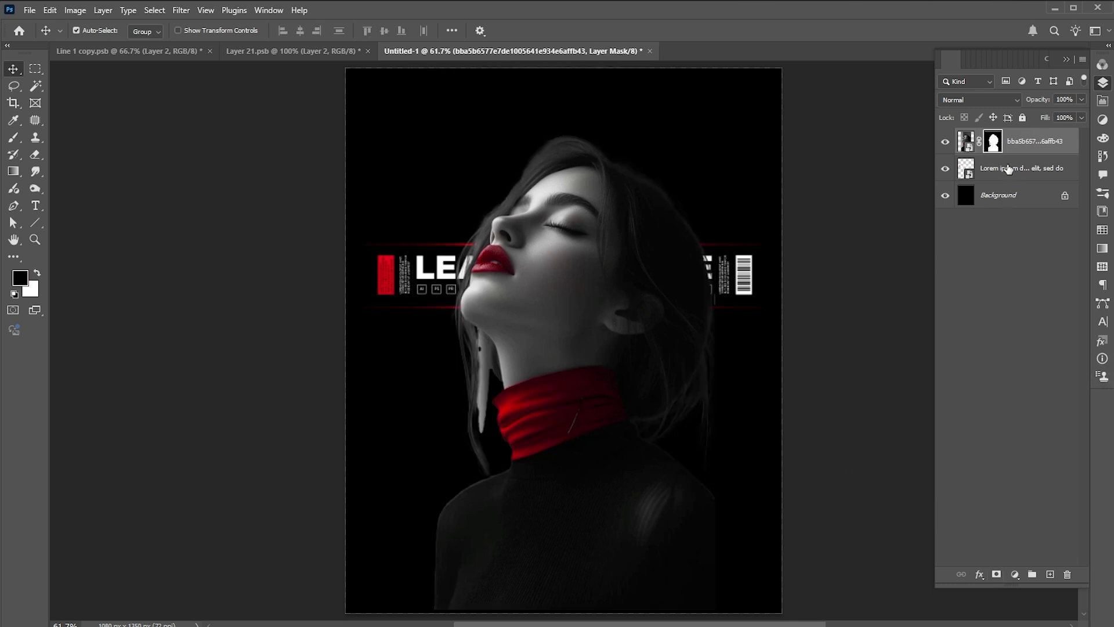
pyautogui.moveTo(1007, 144); pyautogui.dragTo(1024, 181)
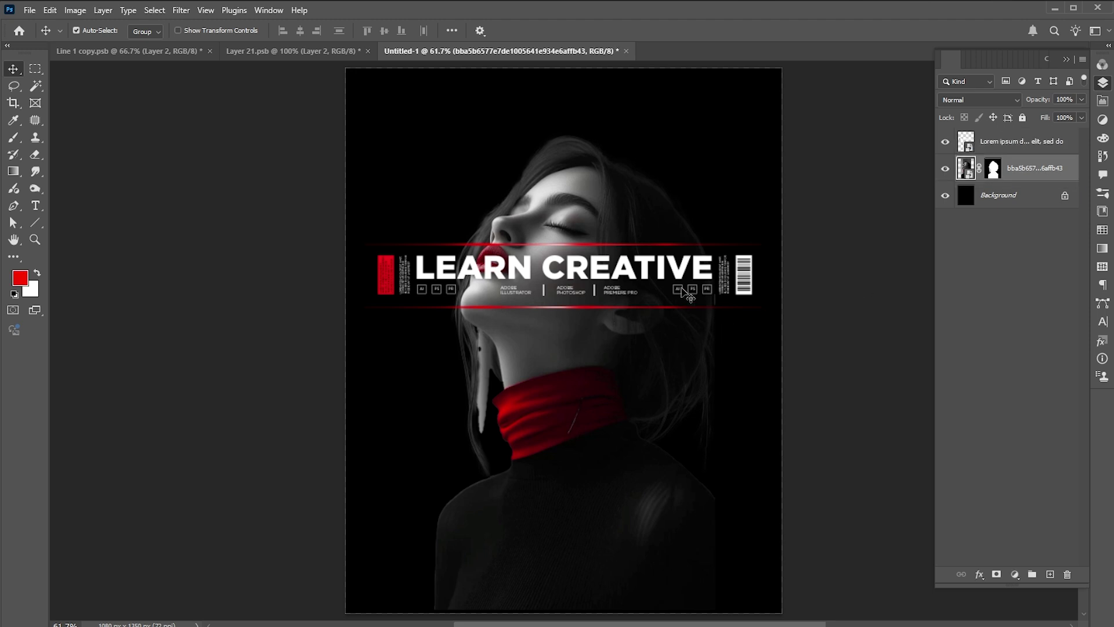
# Move the banner down to the woman's neck, duplicate it and hide the original layer.
pyautogui.moveTo(648, 275); pyautogui.dragTo(645, 354)
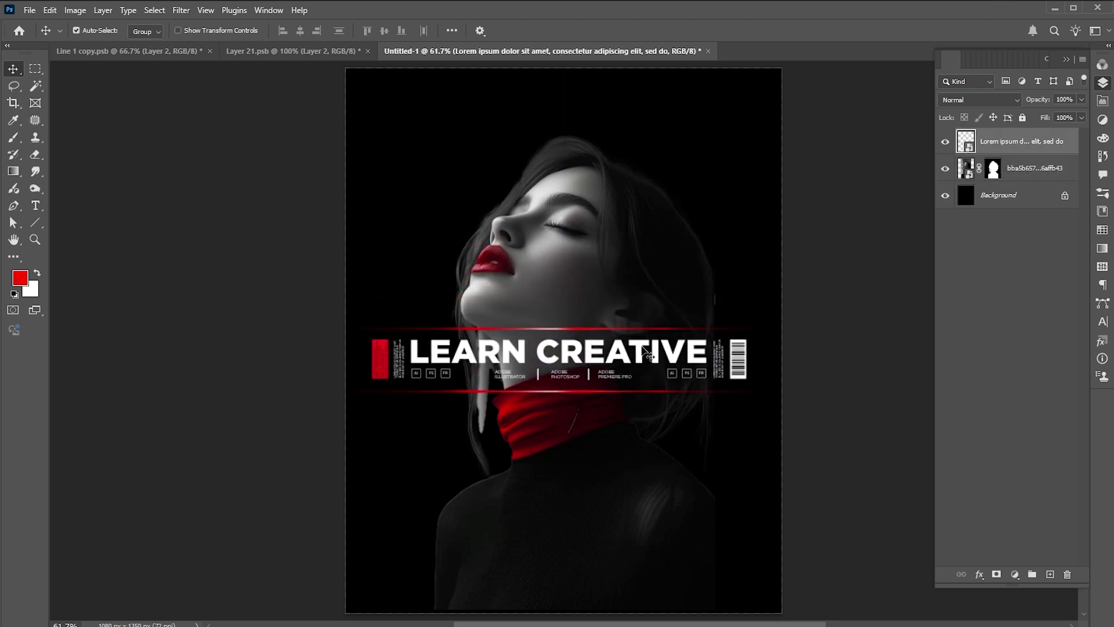
pyautogui.hotkey('ctrl', 'j')
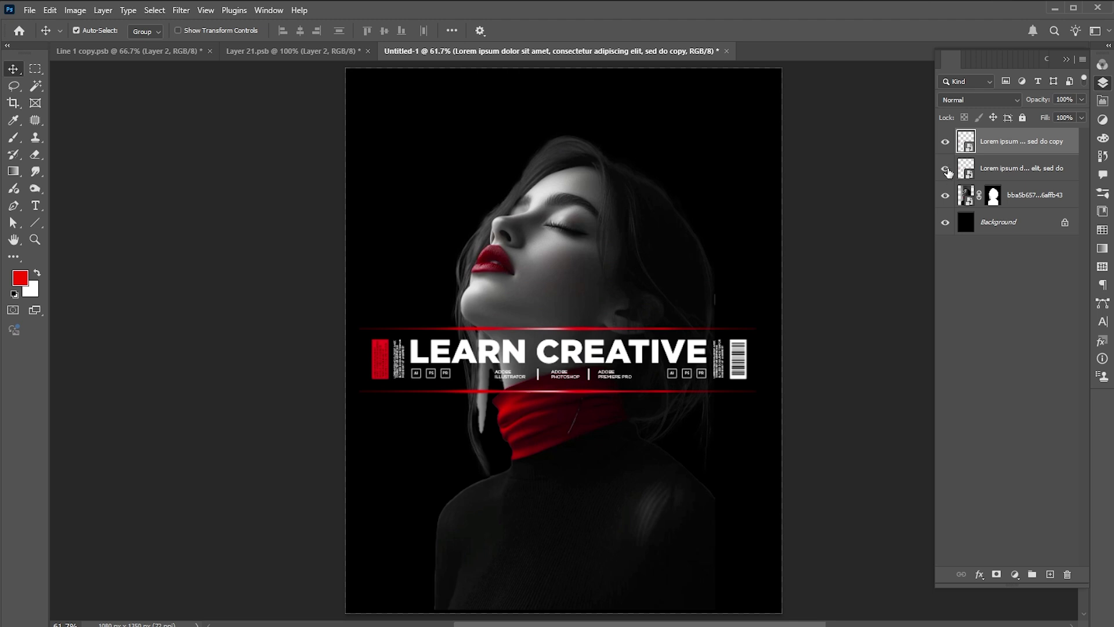
pyautogui.click(945, 170)
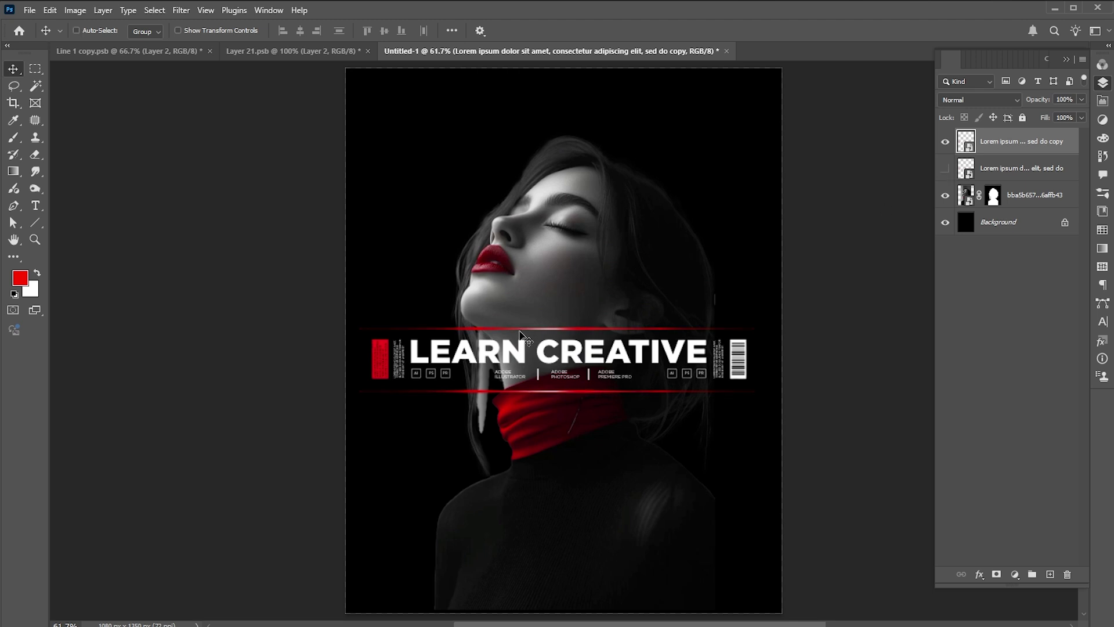
# Apply the Cylinder warp preset to the banner copy.
pyautogui.hotkey('ctrl', 't')
pyautogui.rightClick(565, 356)
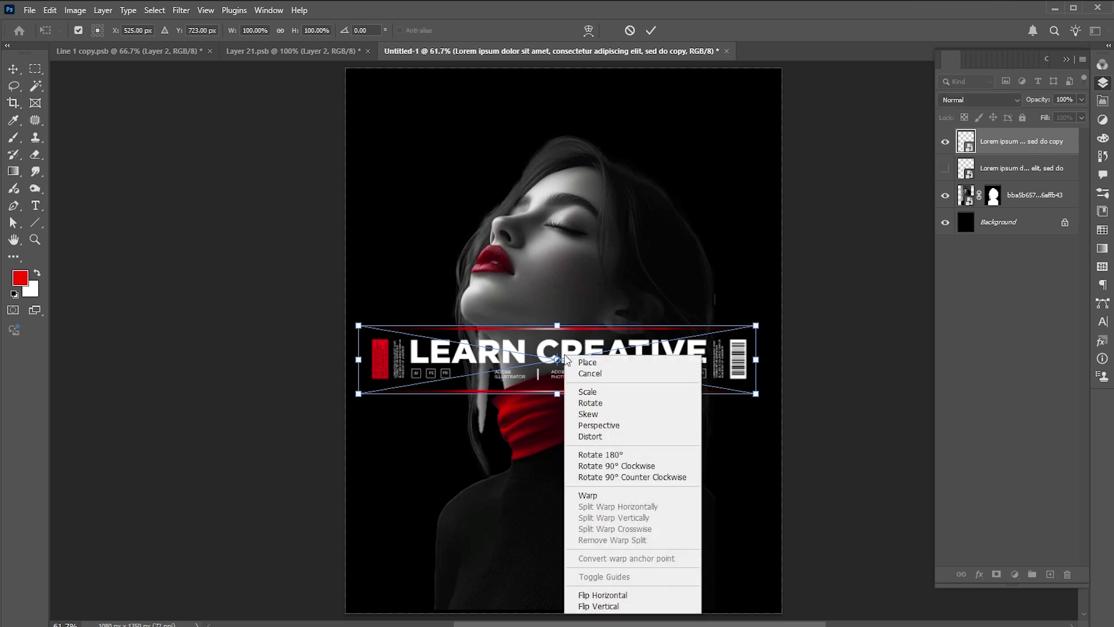
pyautogui.click(587, 495)
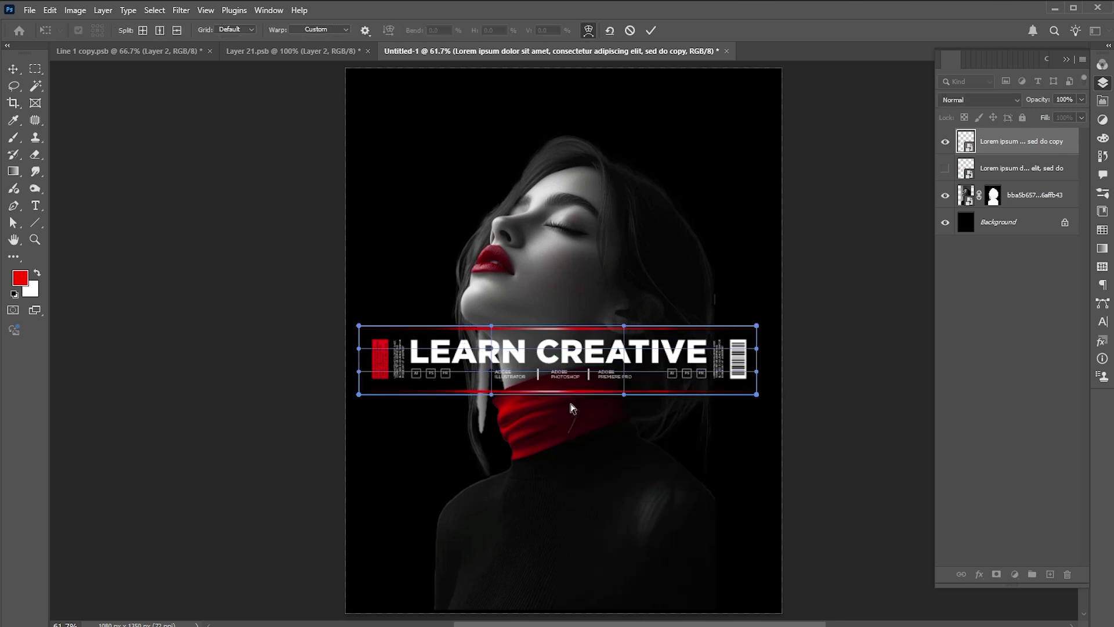
pyautogui.click(343, 26)
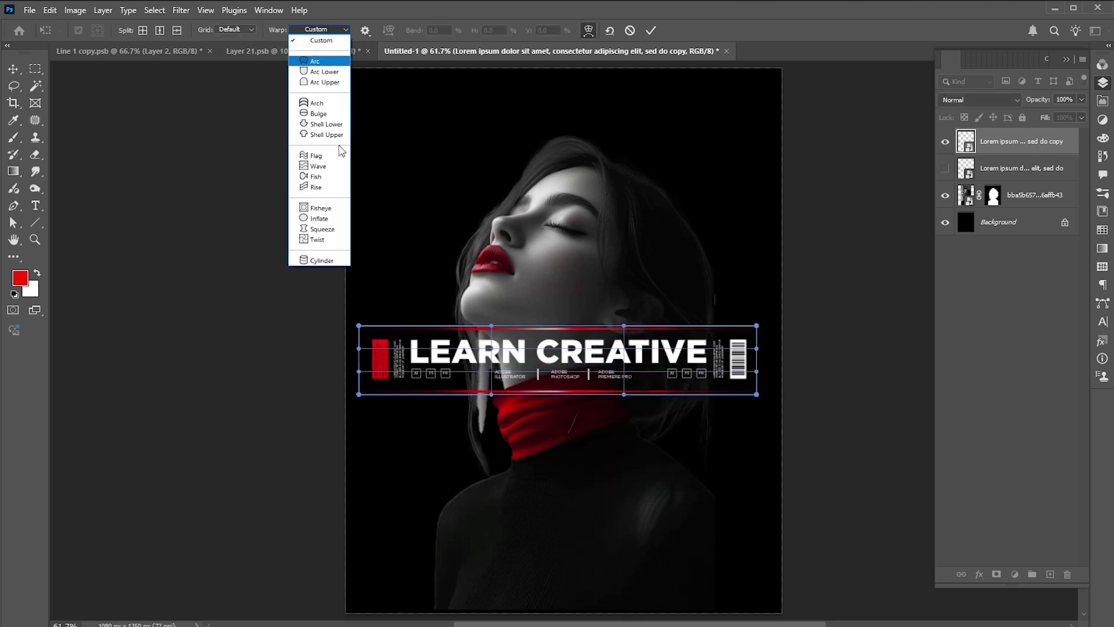
pyautogui.click(326, 256)
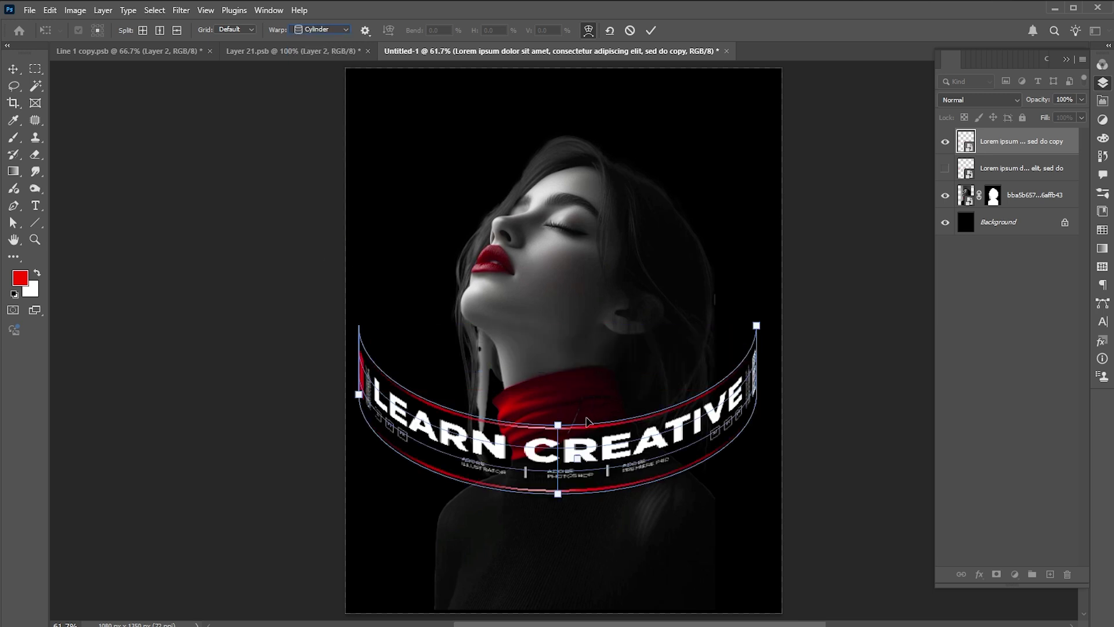
# Reduce the banner's cylinder curvature and make the band taller so it wraps around the neck.
pyautogui.moveTo(557, 422); pyautogui.dragTo(560, 408)
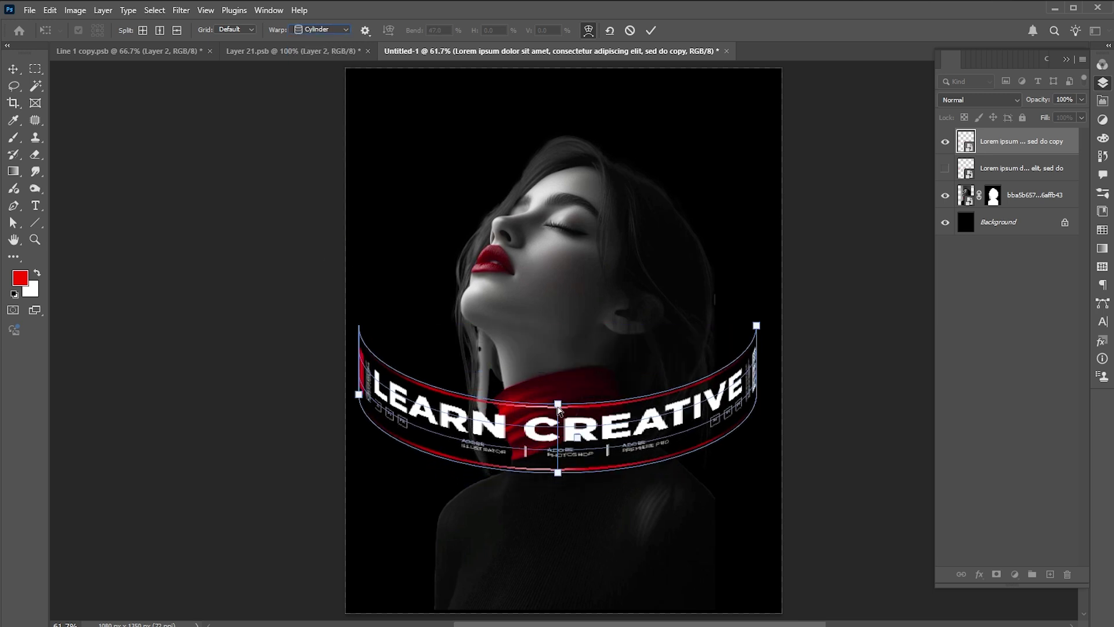
pyautogui.moveTo(558, 472); pyautogui.dragTo(559, 499)
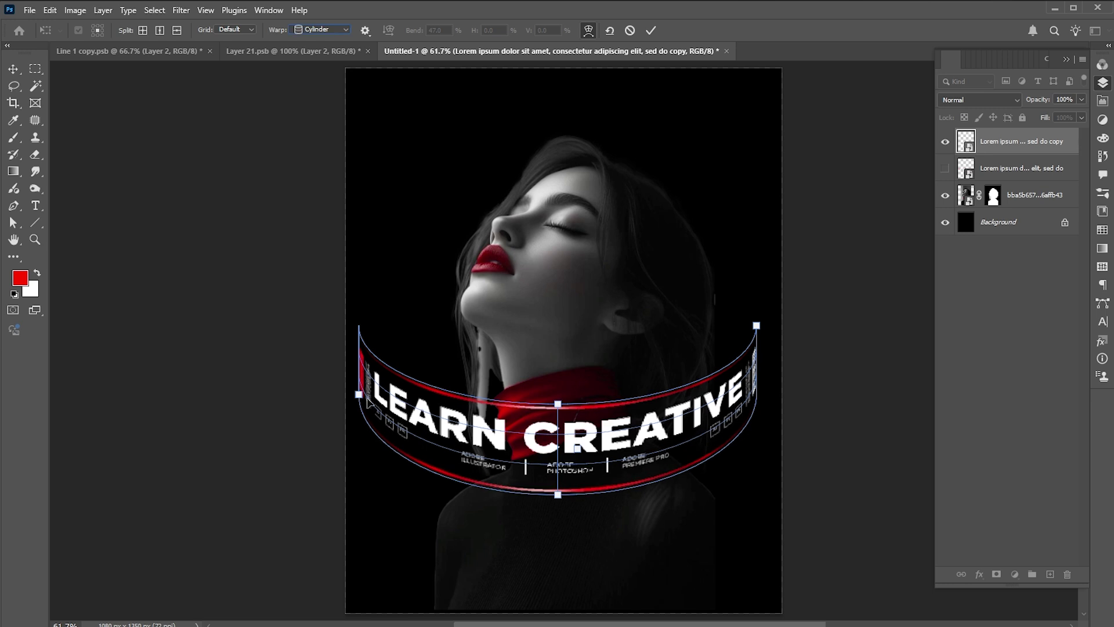
pyautogui.moveTo(359, 399); pyautogui.dragTo(357, 431)
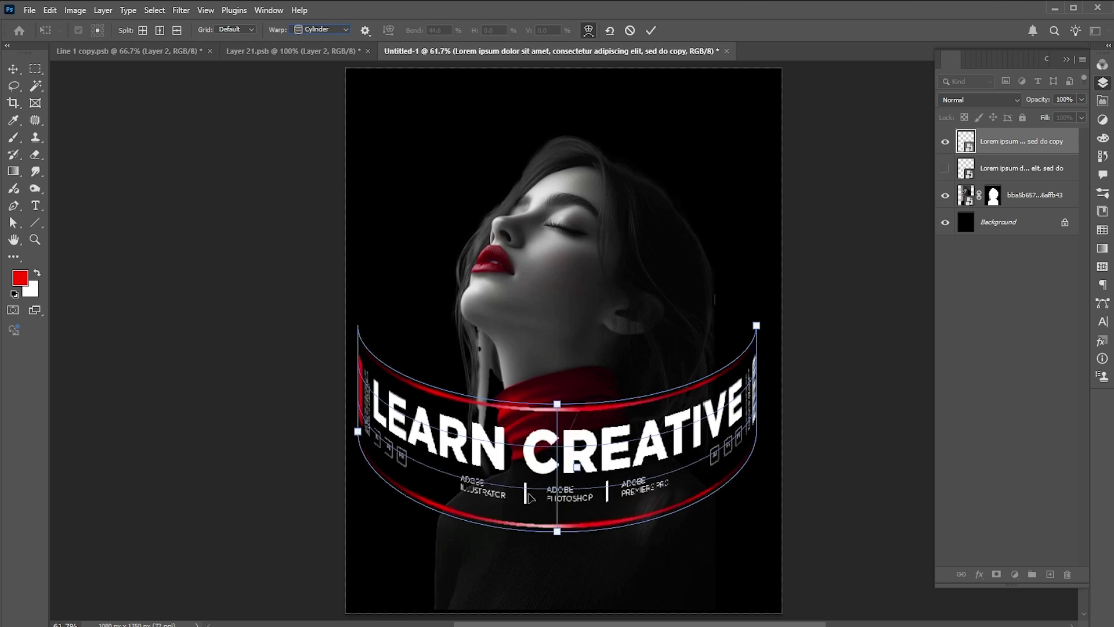
pyautogui.moveTo(557, 533); pyautogui.dragTo(562, 506)
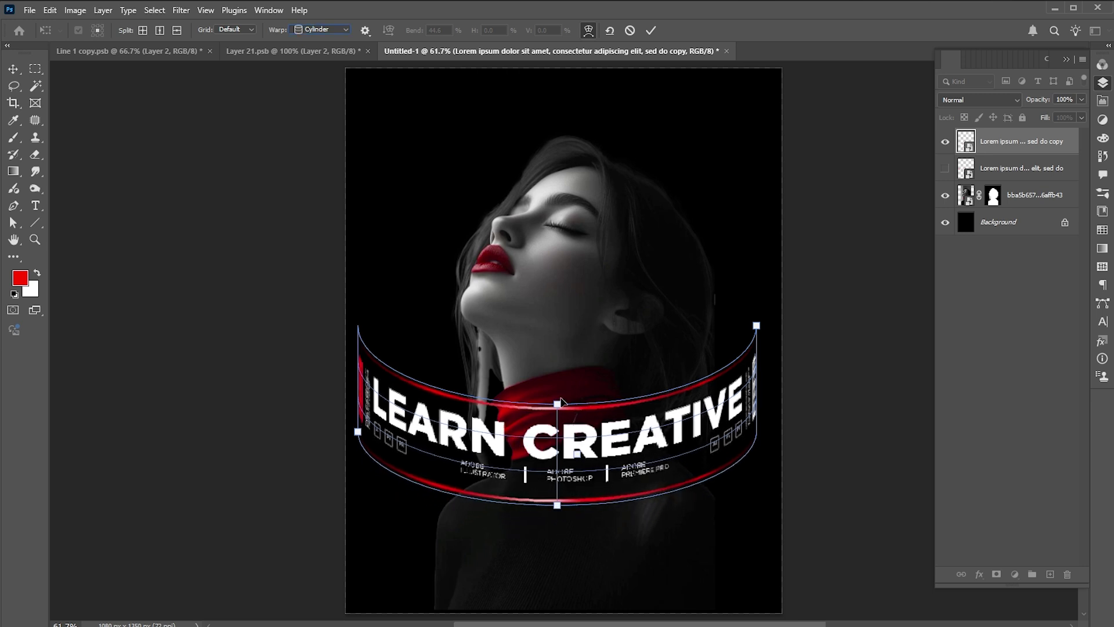
pyautogui.moveTo(559, 404); pyautogui.dragTo(561, 391)
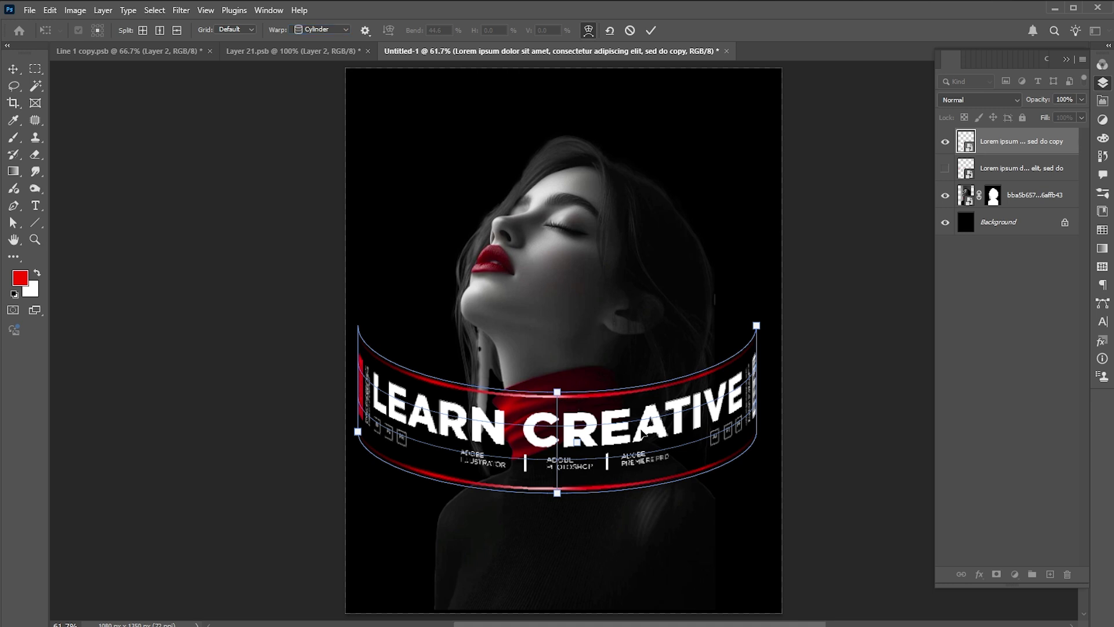
pyautogui.press('Return')
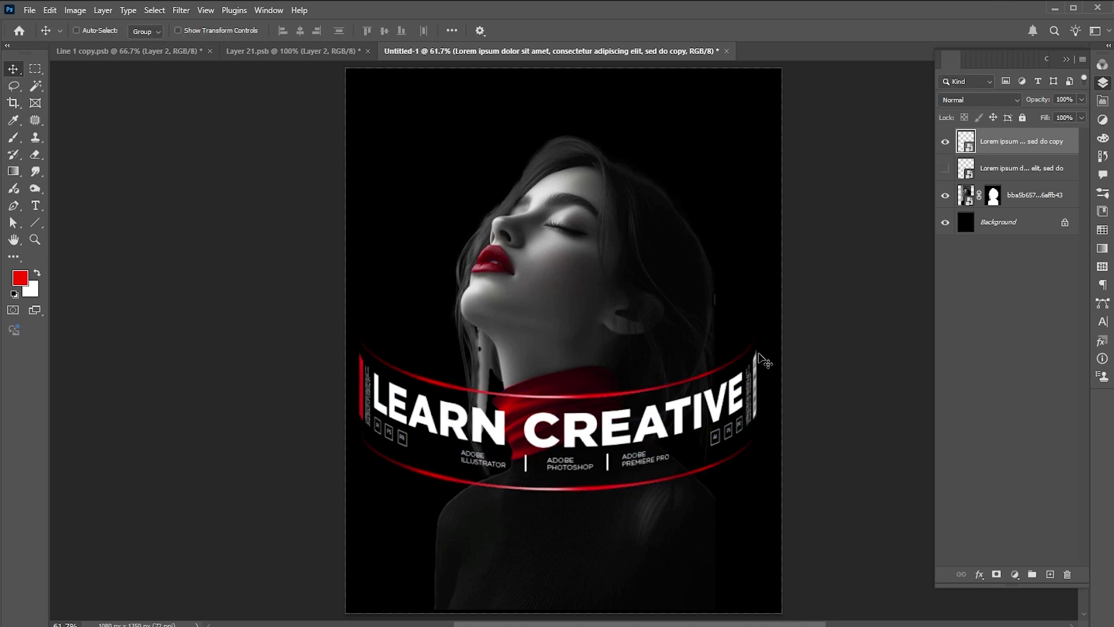
# Scale the curved banner to about 90% and shift the portrait slightly left so the band encircles the neck.
pyautogui.hotkey('ctrl', 't')
pyautogui.moveTo(755, 327); pyautogui.dragTo(738, 343)
pyautogui.moveTo(678, 386); pyautogui.dragTo(703, 376)
pyautogui.press('Return')
pyautogui.moveTo(610, 260); pyautogui.dragTo(598, 260)
pyautogui.moveTo(695, 409); pyautogui.dragTo(686, 412)
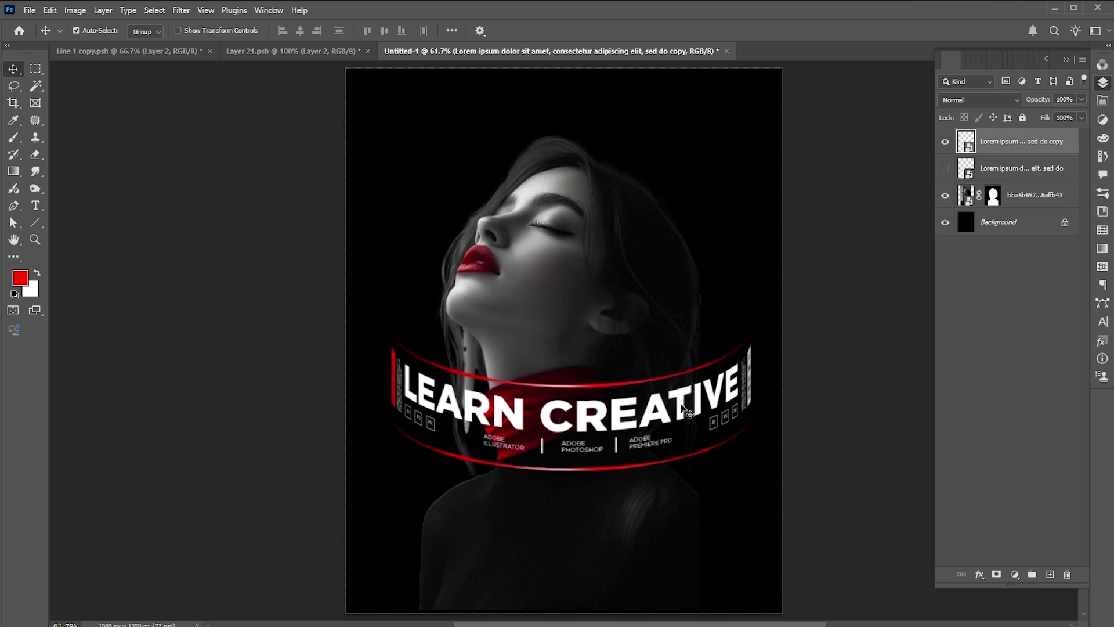
# Duplicate the curved banner and reverse the copy's cylinder bend so it arches upward across the face.
pyautogui.hotkey('ctrl', 'j')
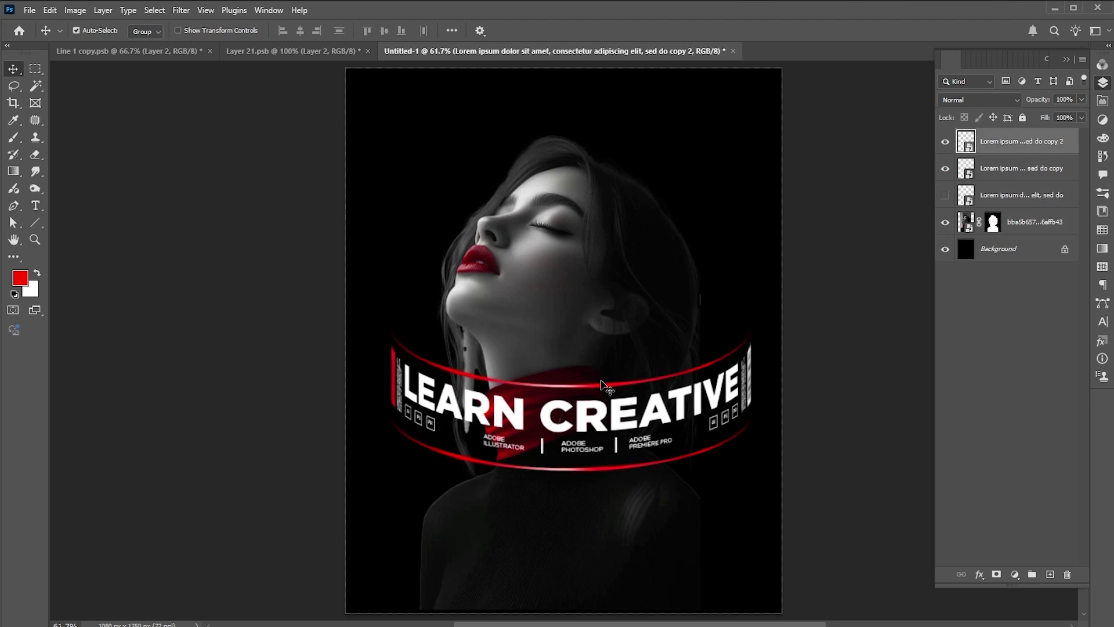
pyautogui.hotkey('ctrl', 't')
pyautogui.rightClick(599, 399)
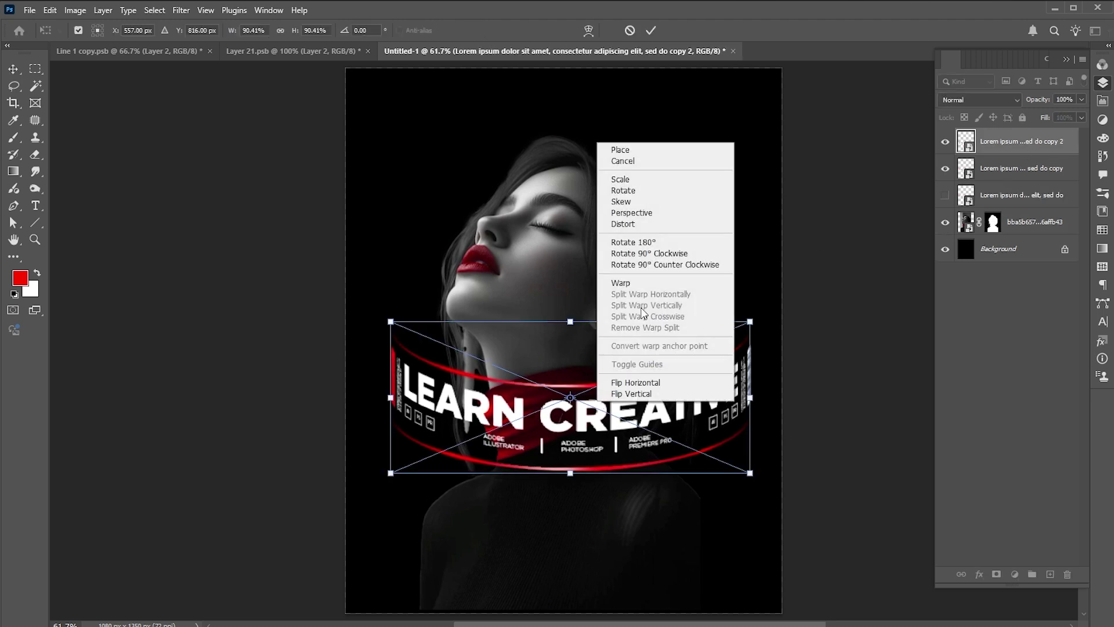
pyautogui.click(643, 283)
pyautogui.moveTo(572, 384); pyautogui.dragTo(583, 224)
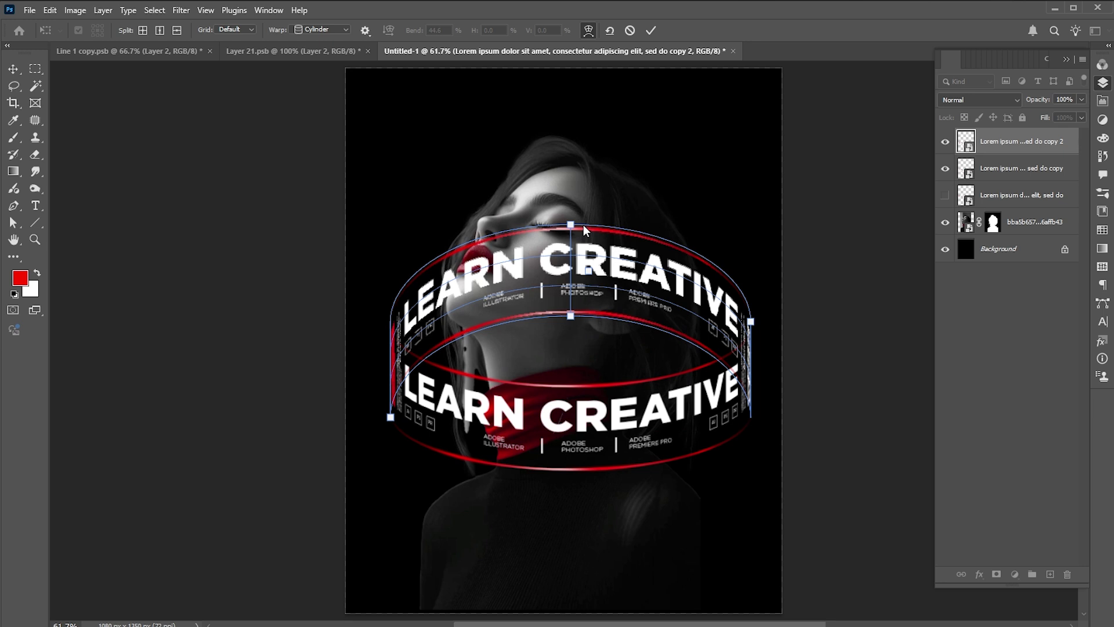
pyautogui.press('Return')
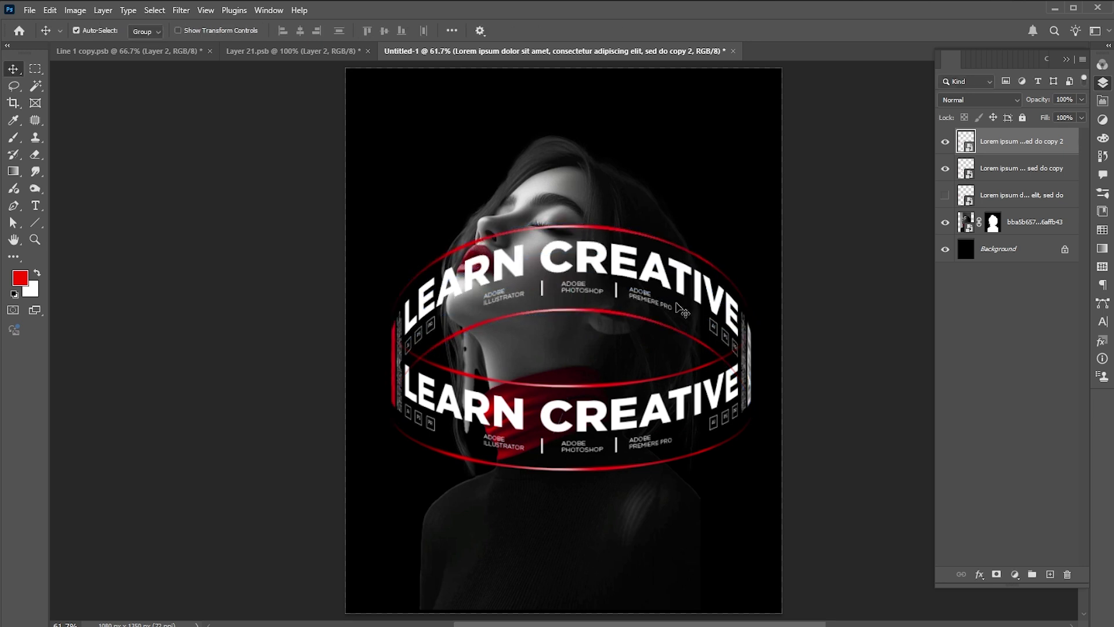
# Shift the upward-arching banner copy slightly up and flatten its cylinder bend so its ends meet the lower band.
pyautogui.moveTo(657, 274); pyautogui.dragTo(660, 256)
pyautogui.hotkey('ctrl', 't')
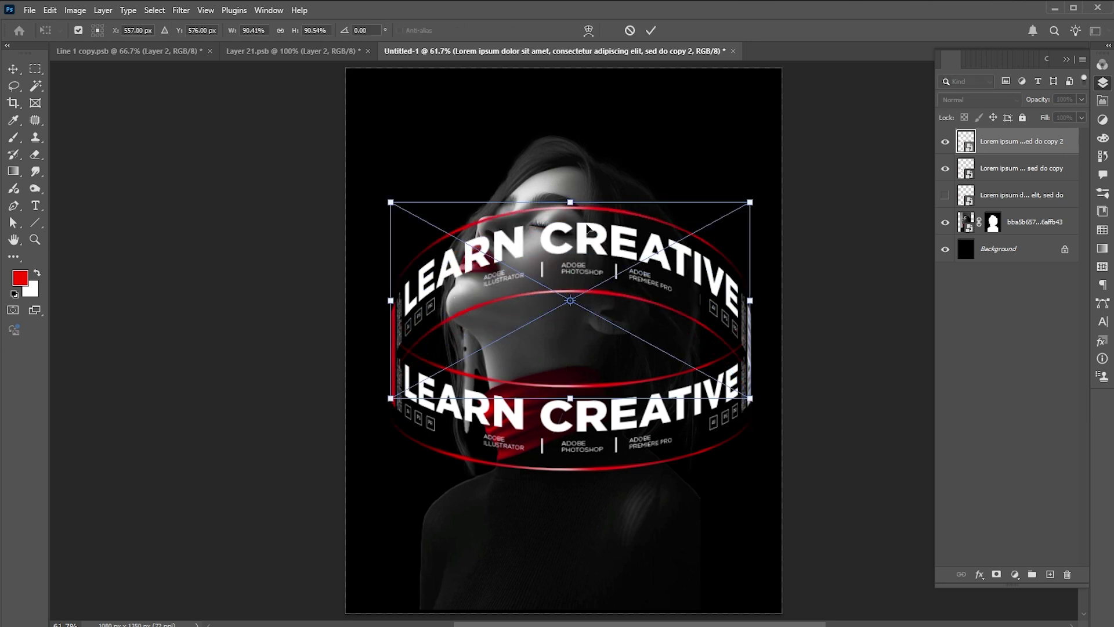
pyautogui.rightClick(575, 235)
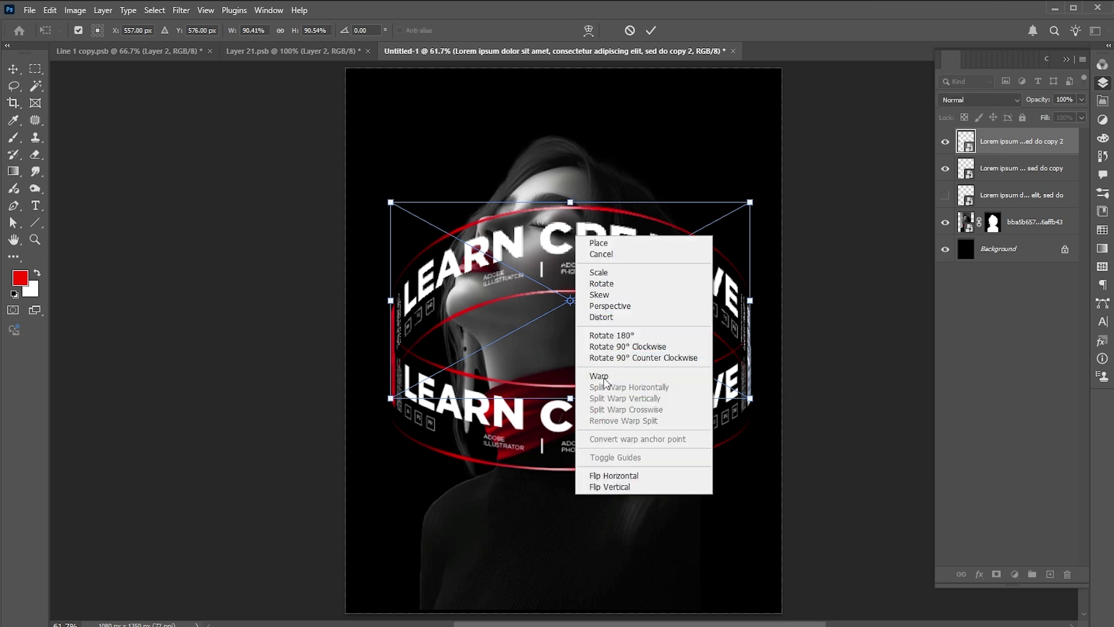
pyautogui.click(599, 375)
pyautogui.moveTo(572, 208); pyautogui.dragTo(573, 224)
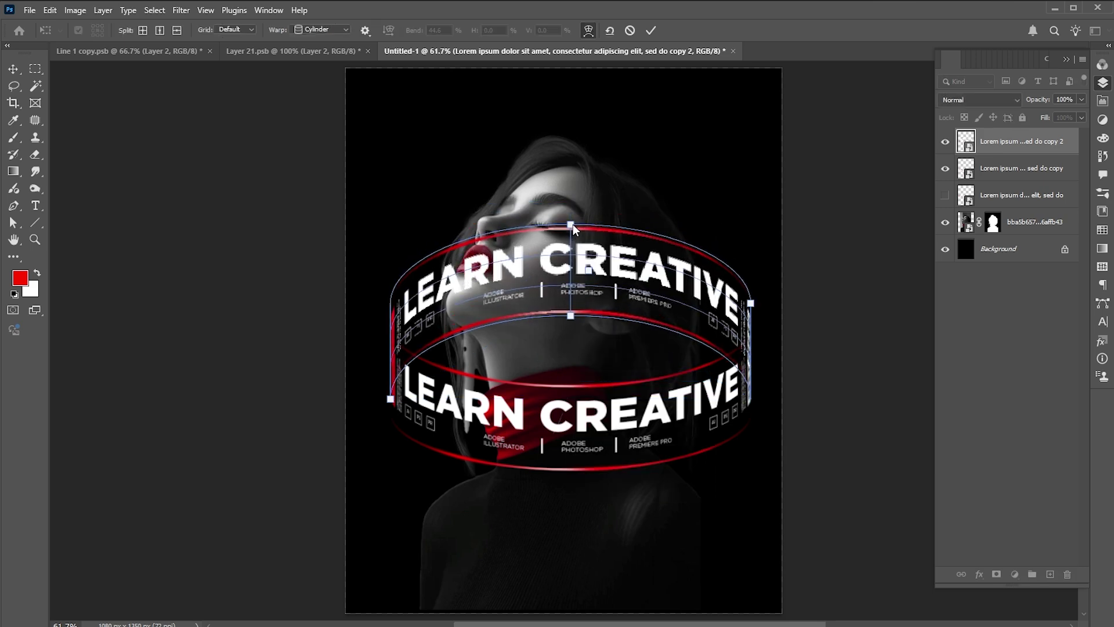
pyautogui.press('Return')
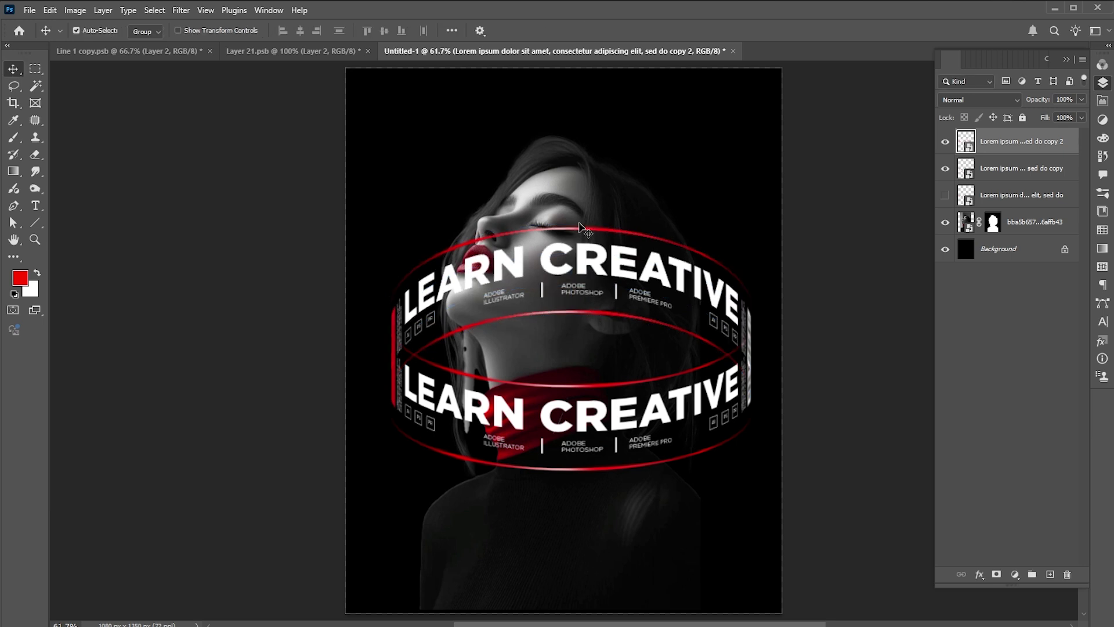
# Move the upward-arching banner layer behind the portrait and link it with the front banner layer.
pyautogui.moveTo(1006, 147); pyautogui.dragTo(997, 235)
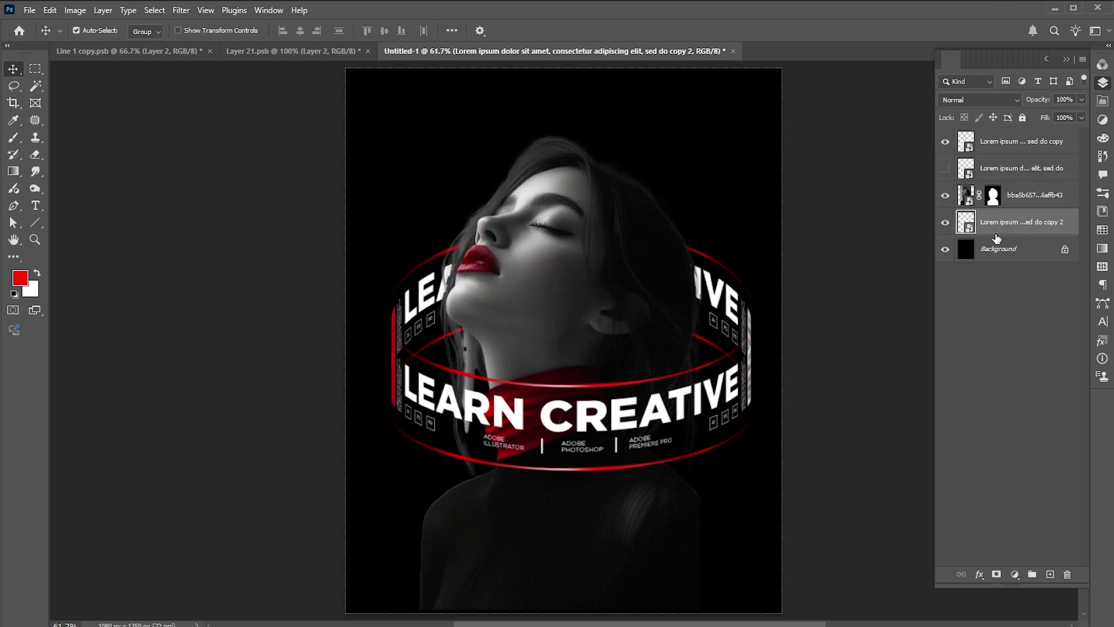
pyautogui.keyDown('ctrl'); pyautogui.click(1003, 148); pyautogui.keyUp('ctrl')
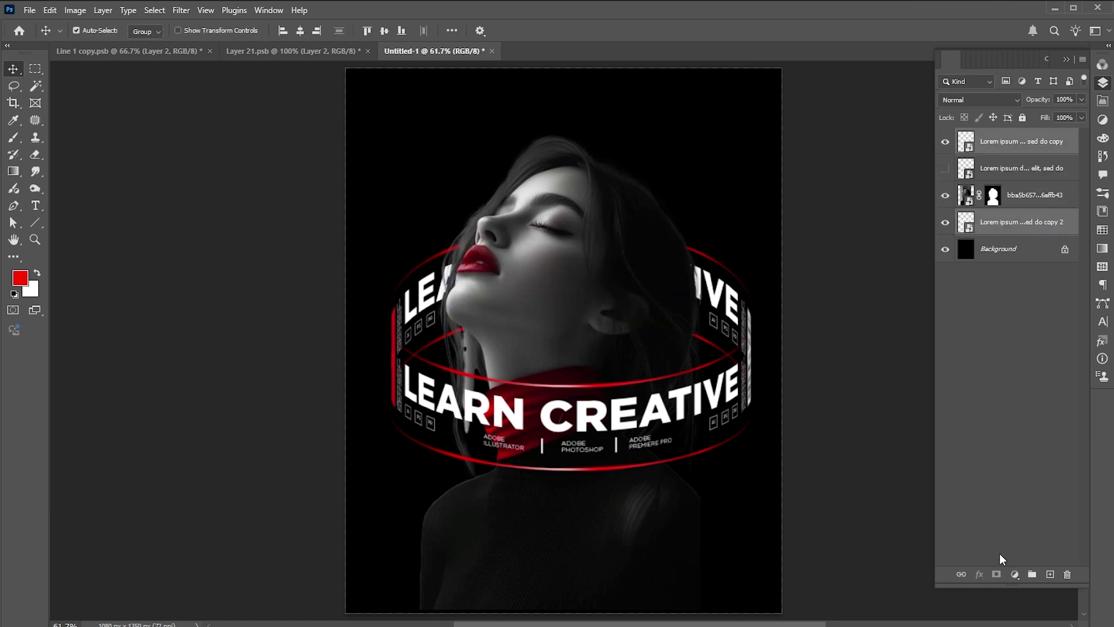
pyautogui.click(960, 577)
# Tilt the linked banner ring counterclockwise, adjusting its width and lowering it so it circles the neck and shoulders diagonally.
pyautogui.hotkey('ctrl', 't')
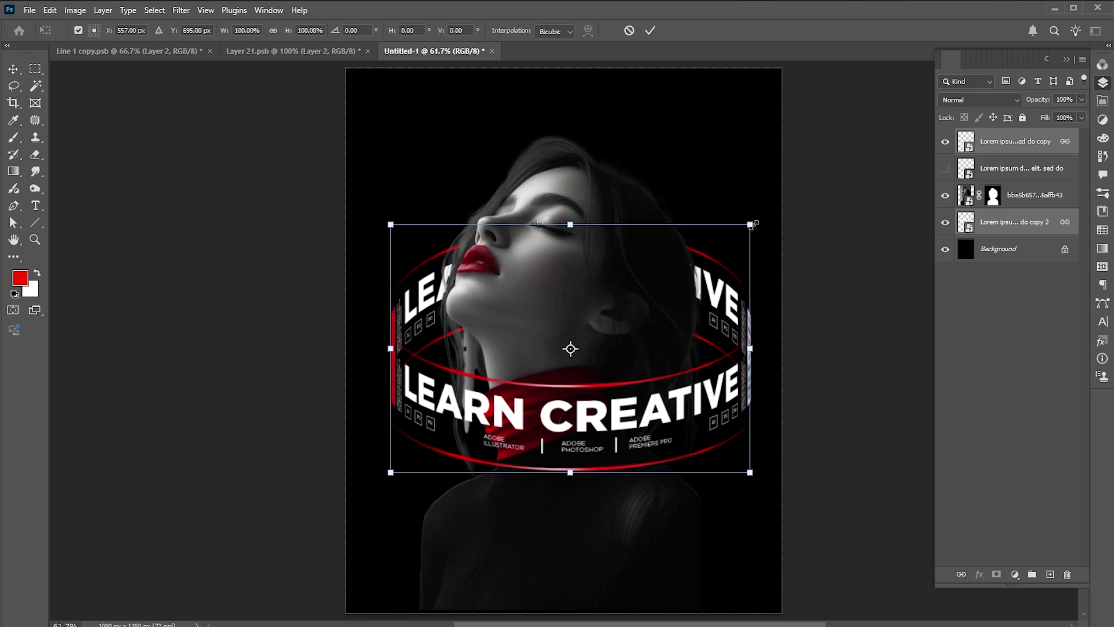
pyautogui.moveTo(750, 349); pyautogui.dragTo(747, 335)
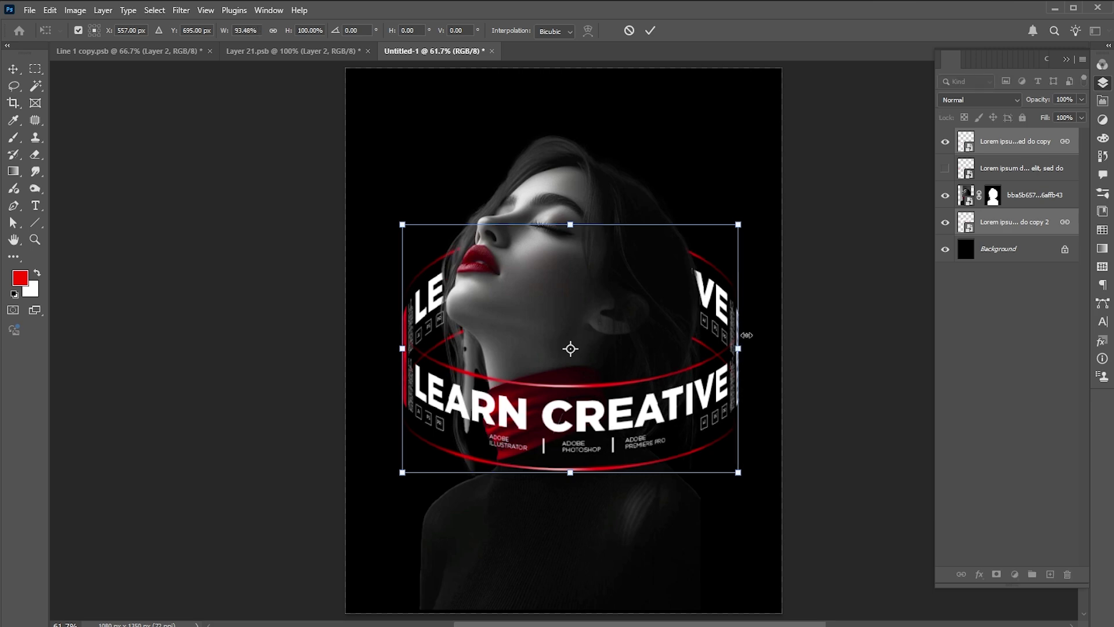
pyautogui.moveTo(755, 224); pyautogui.dragTo(714, 153)
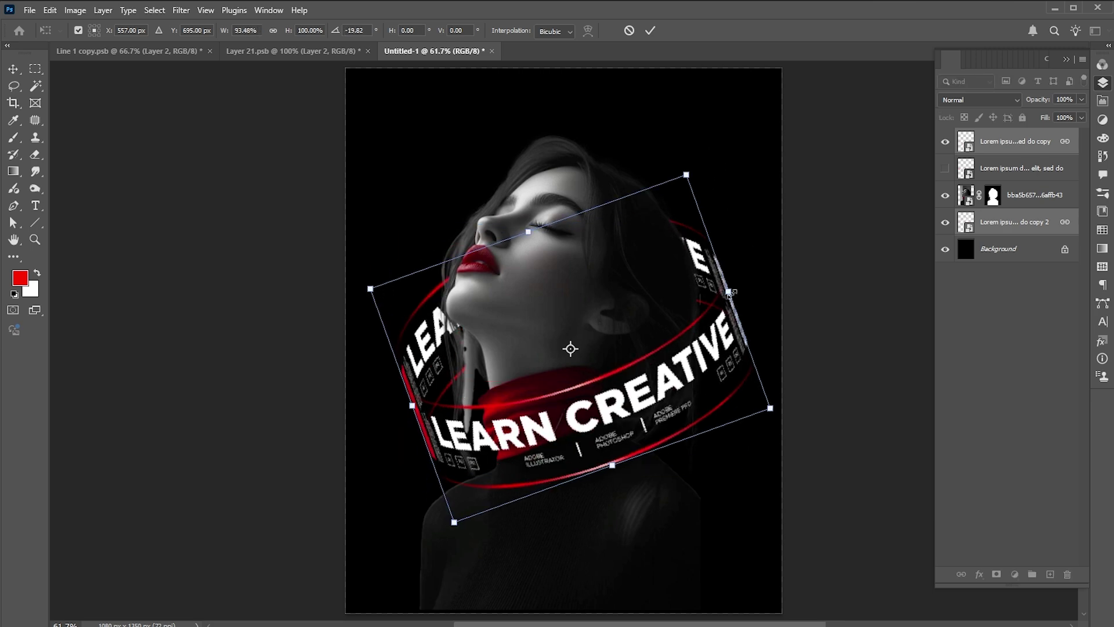
pyautogui.moveTo(728, 292); pyautogui.dragTo(740, 284)
pyautogui.moveTo(718, 451); pyautogui.dragTo(717, 420)
pyautogui.moveTo(791, 414); pyautogui.dragTo(785, 420)
pyautogui.press('Return')
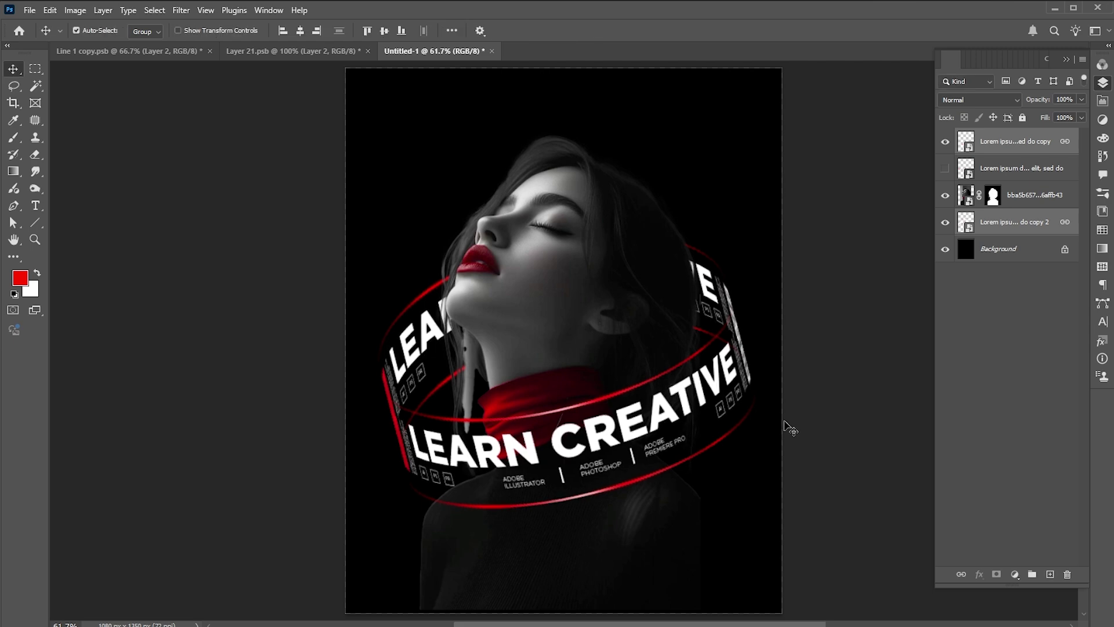
# Bring the Line 1 copy layout layer into the Untitled-1 poster, centered on the canvas and stacked just above the background.
pyautogui.click(192, 51)
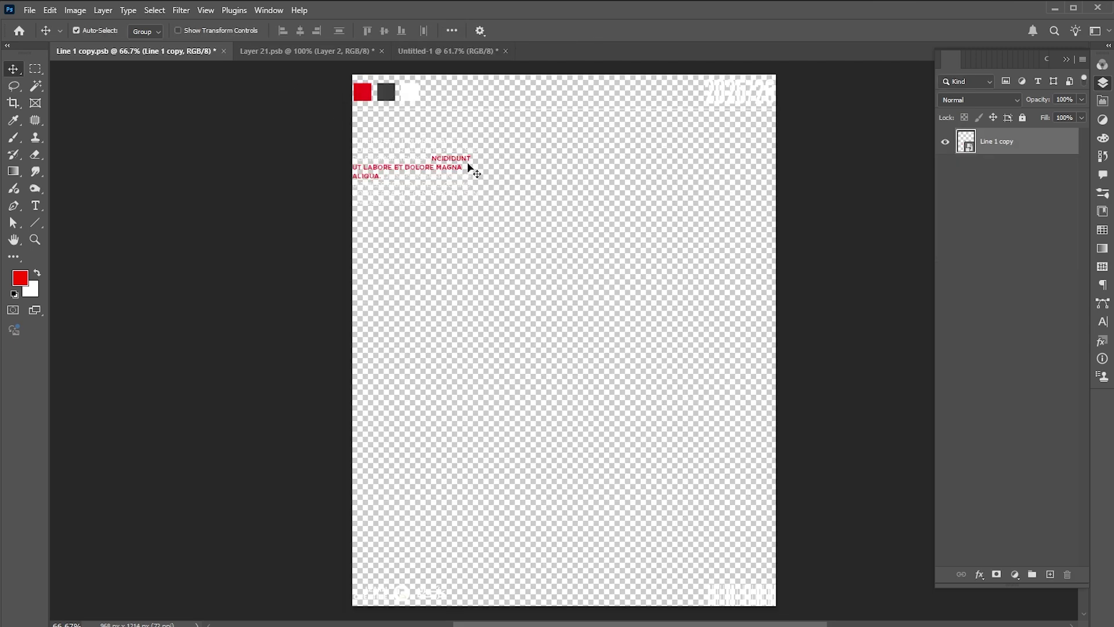
pyautogui.click(444, 51)
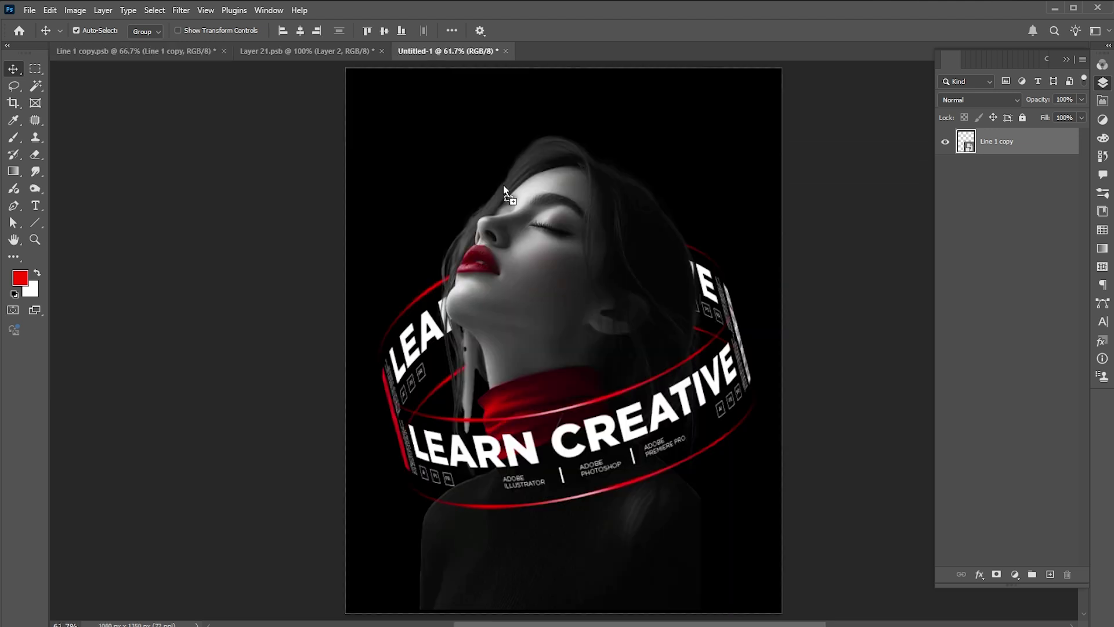
pyautogui.hotkey('ctrl', 'a')
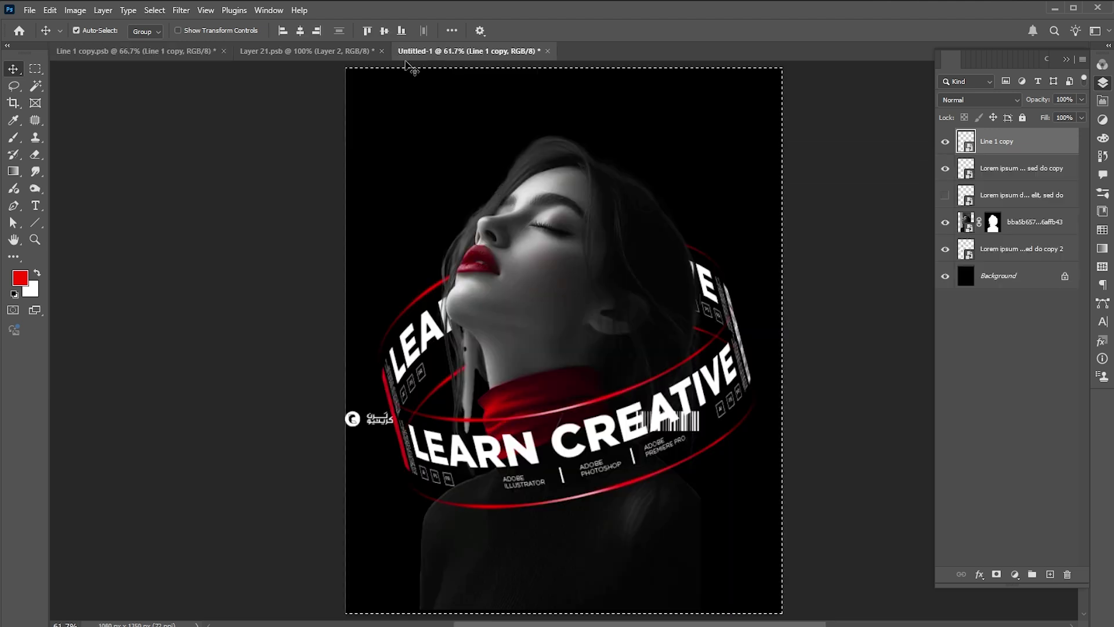
pyautogui.click(300, 31)
pyautogui.click(383, 31)
pyautogui.hotkey('ctrl', 'd')
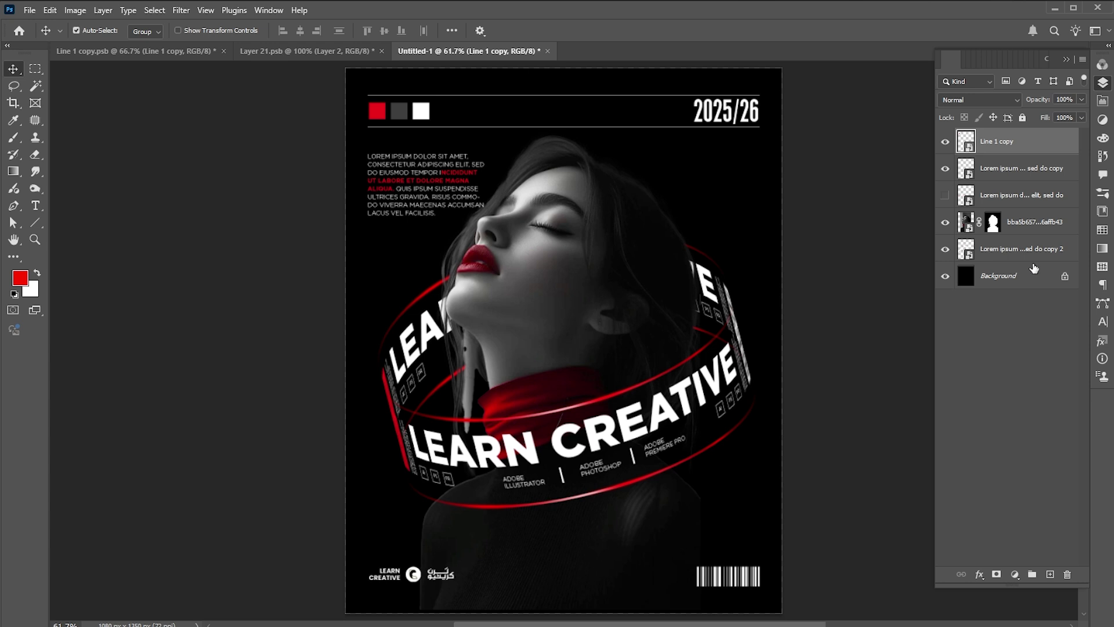
pyautogui.moveTo(1013, 149); pyautogui.dragTo(989, 266)
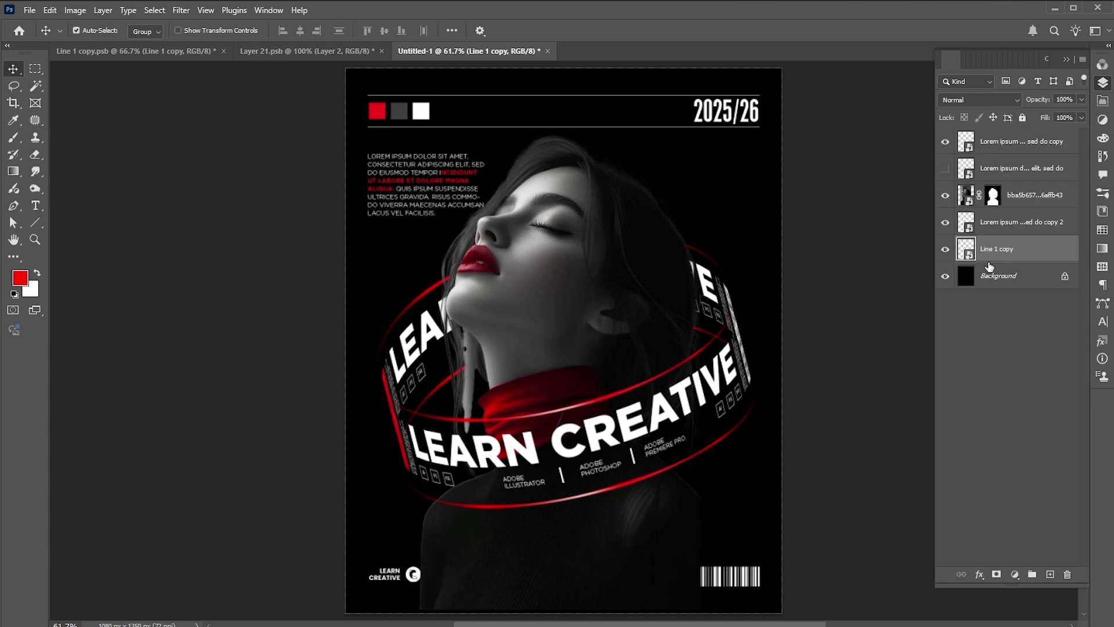